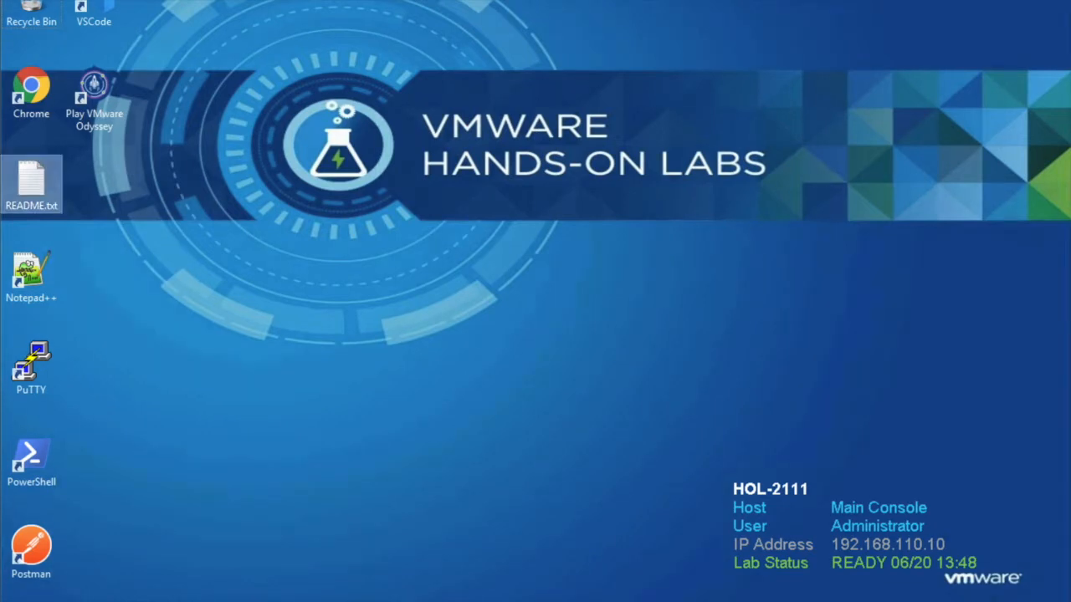
Step: Open README.txt, find the vSphere Web Client credentials, then close Notepad
double_click(31, 180)
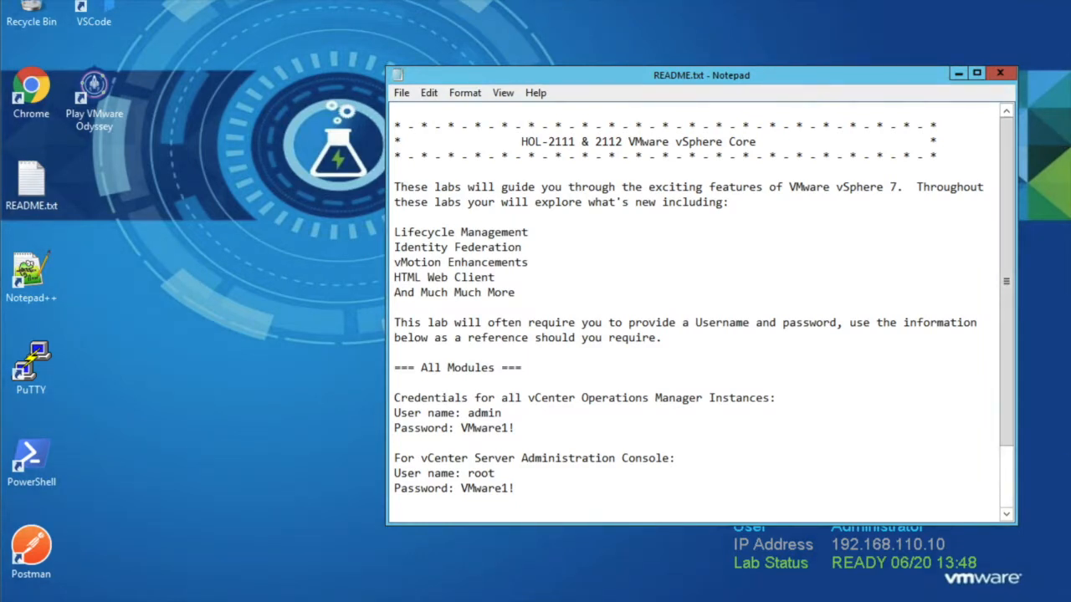
scroll(703, 308, "down", 1)
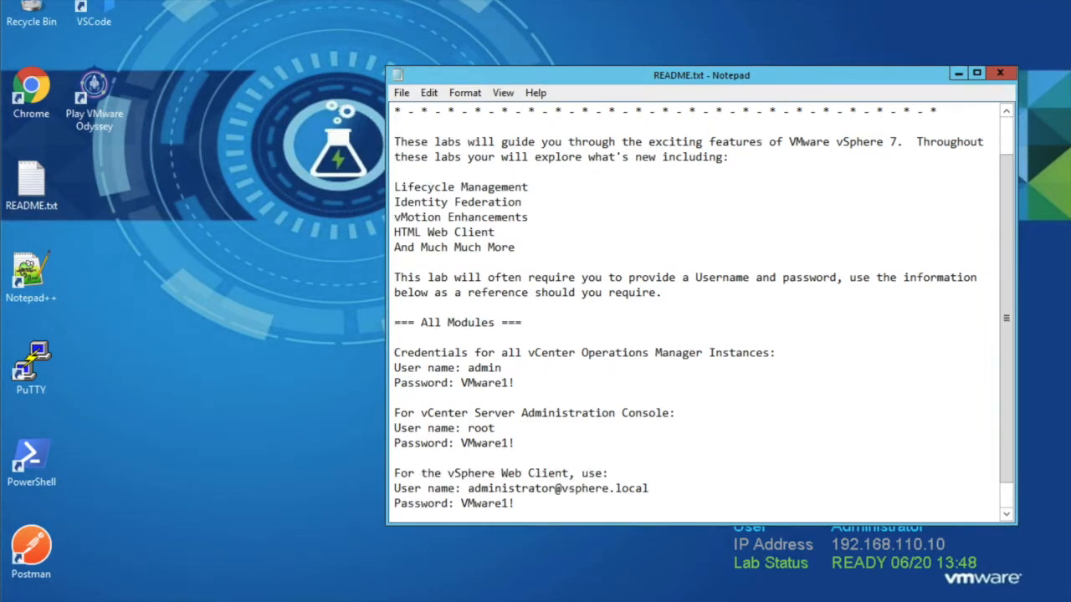
scroll(704, 307, "down", 1)
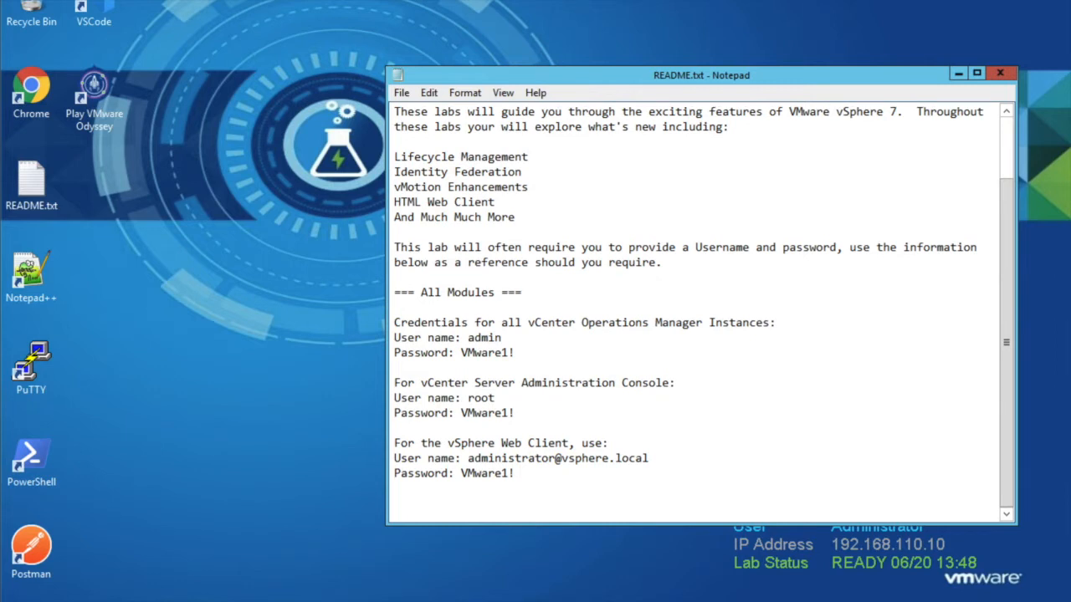
left_click(1000, 74)
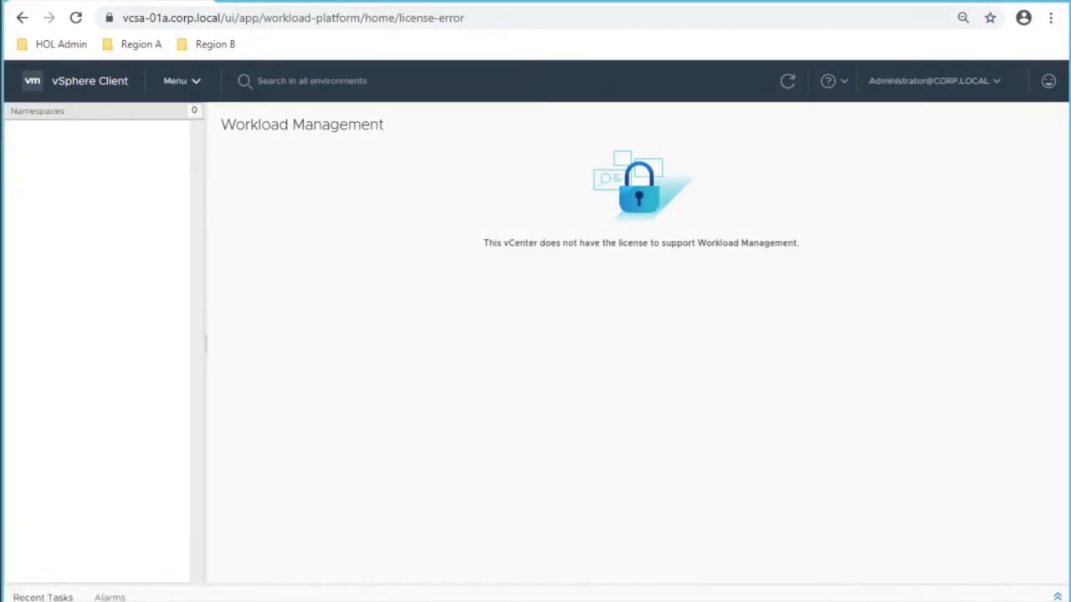
Step: In Hosts and Clusters, browse RegionA01, RegionA01-COMP01, vcsa-01a, esx-01a and finally the app01a VM
left_click(182, 80)
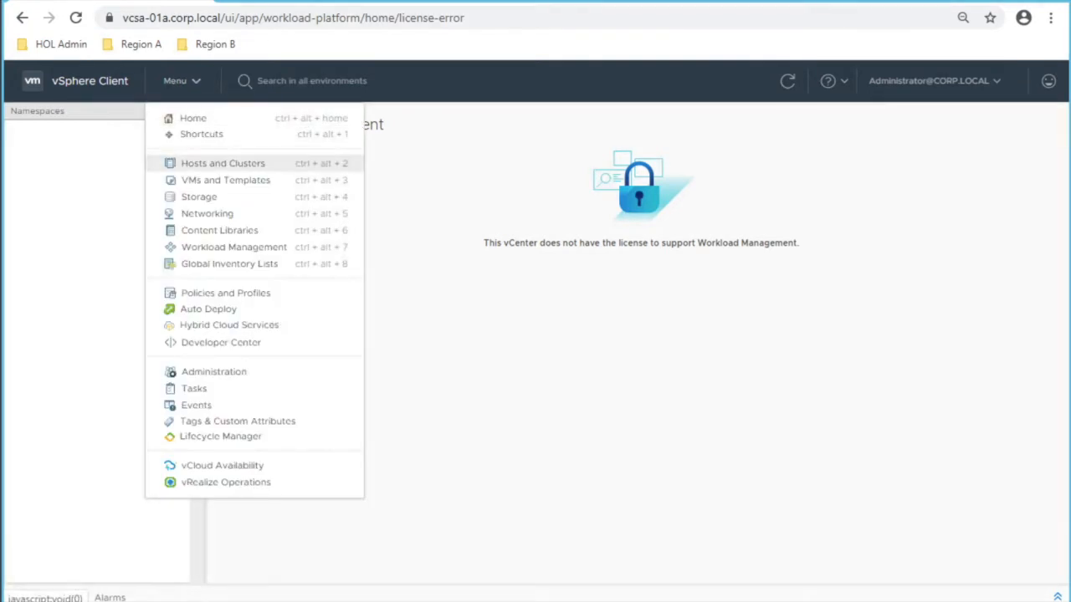
left_click(222, 163)
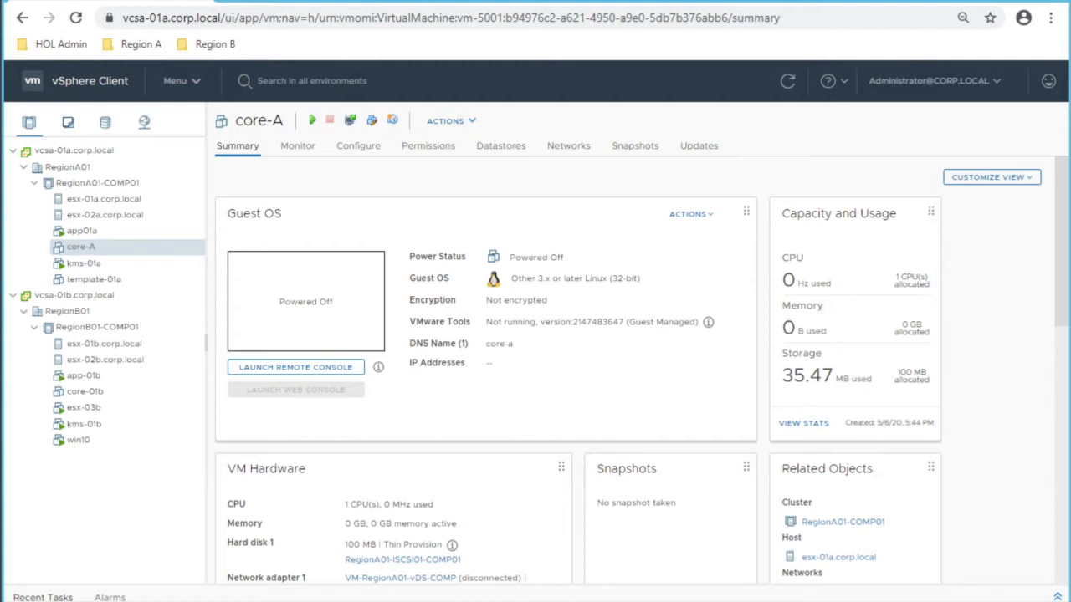
left_click(67, 166)
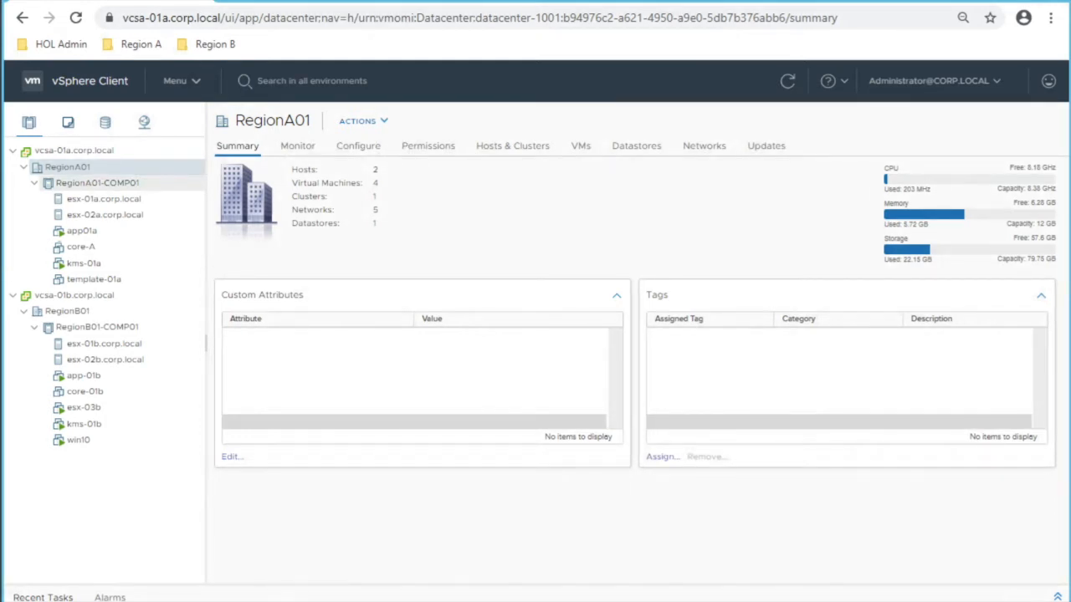
left_click(97, 182)
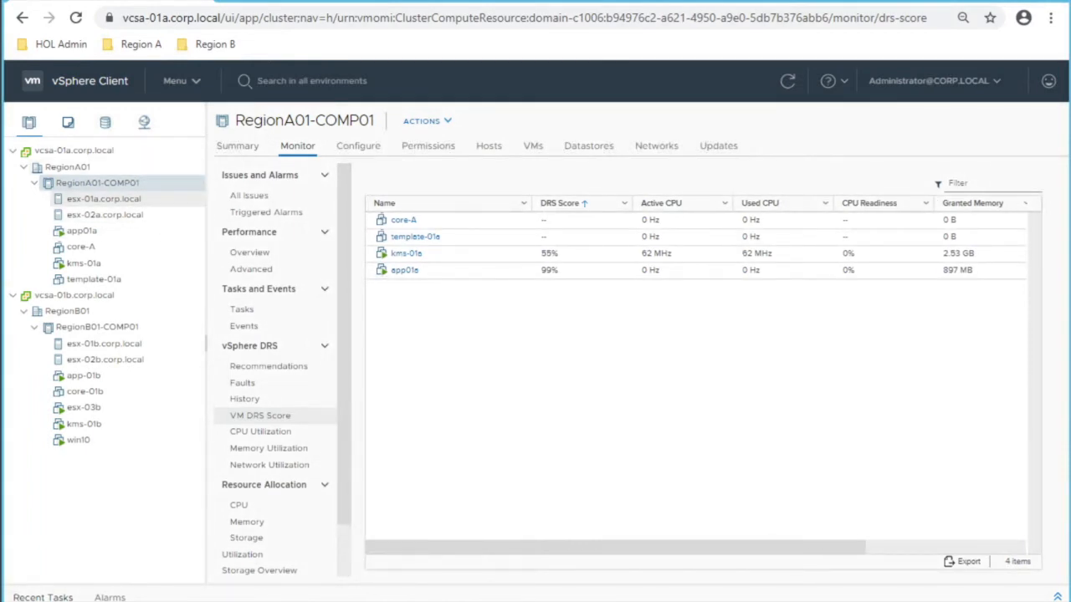
left_click(74, 150)
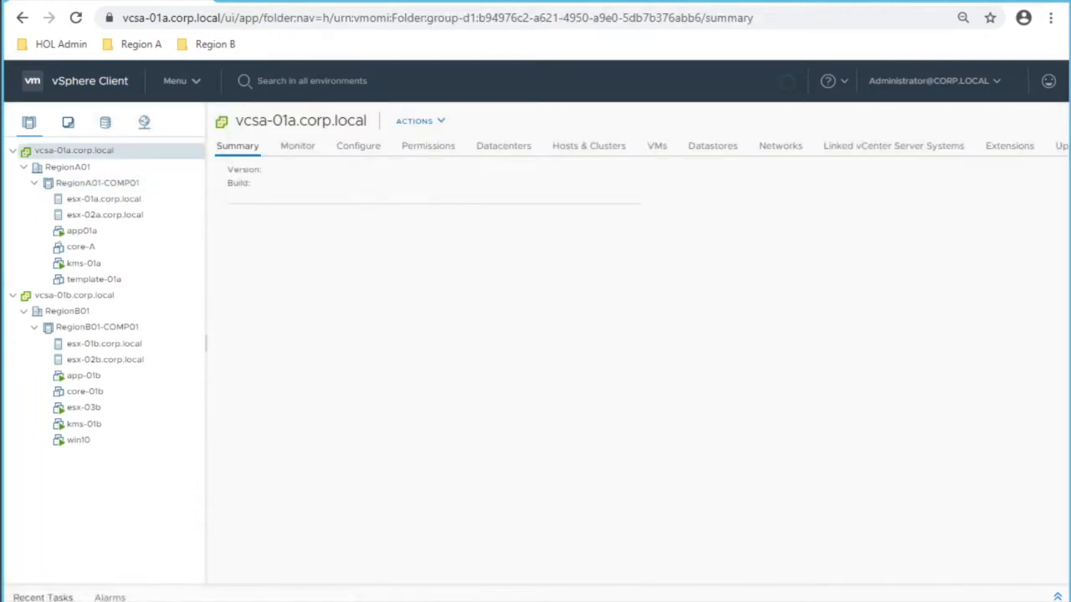
left_click(67, 167)
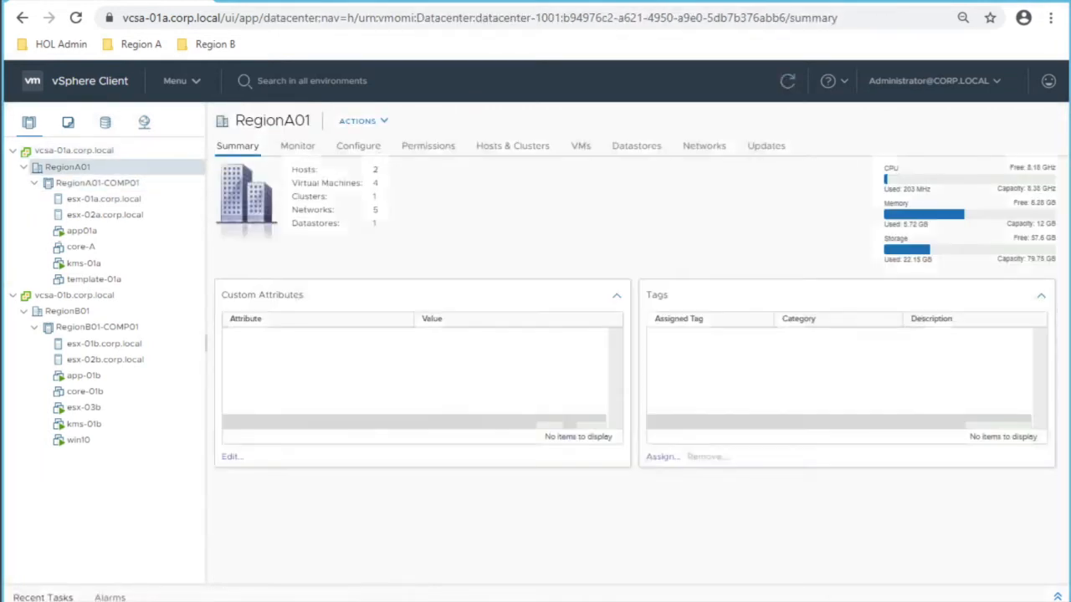
left_click(97, 182)
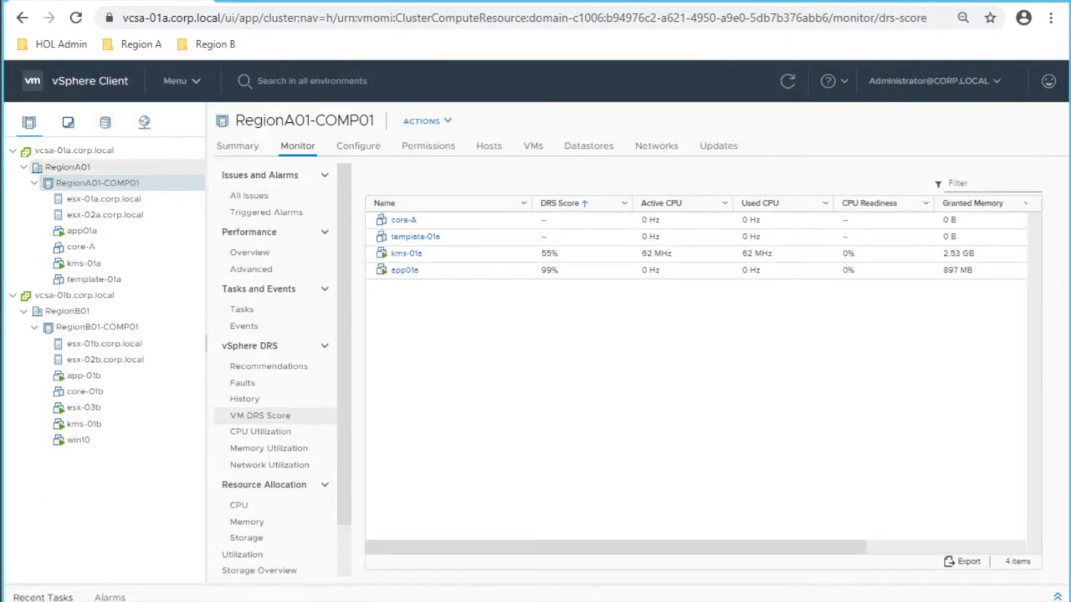
left_click(104, 198)
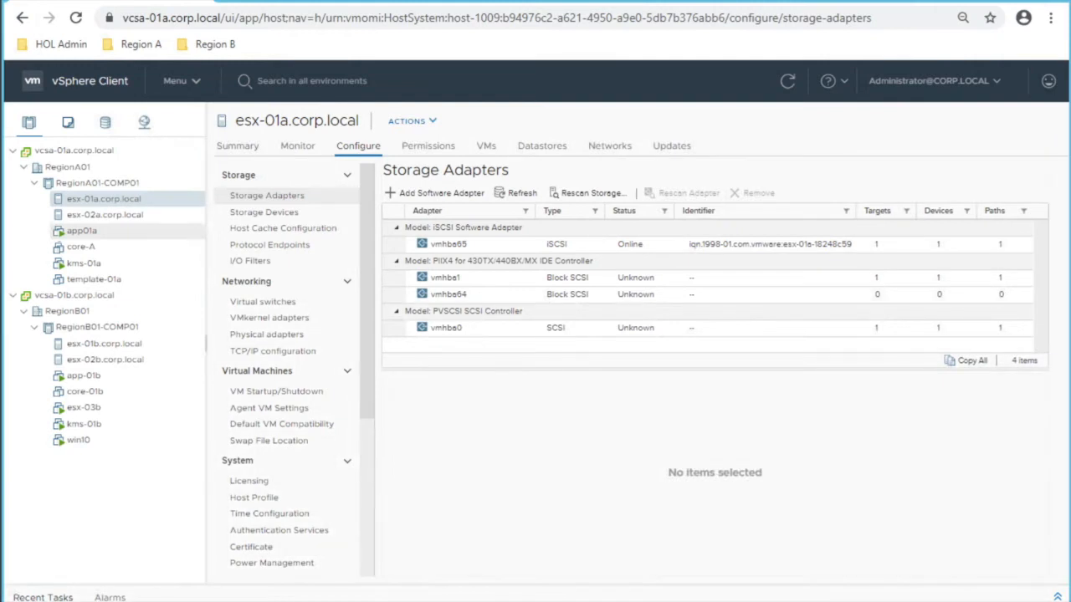
left_click(81, 230)
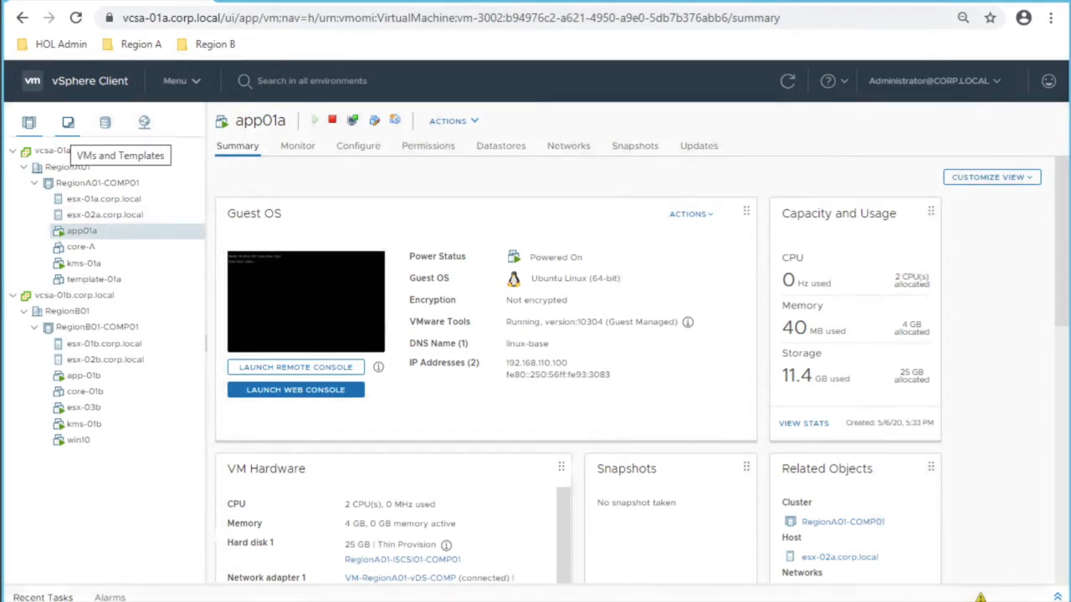
Step: Tour the VMs and Templates, Storage and Networking inventories, then show core-A's Updates tab
left_click(67, 122)
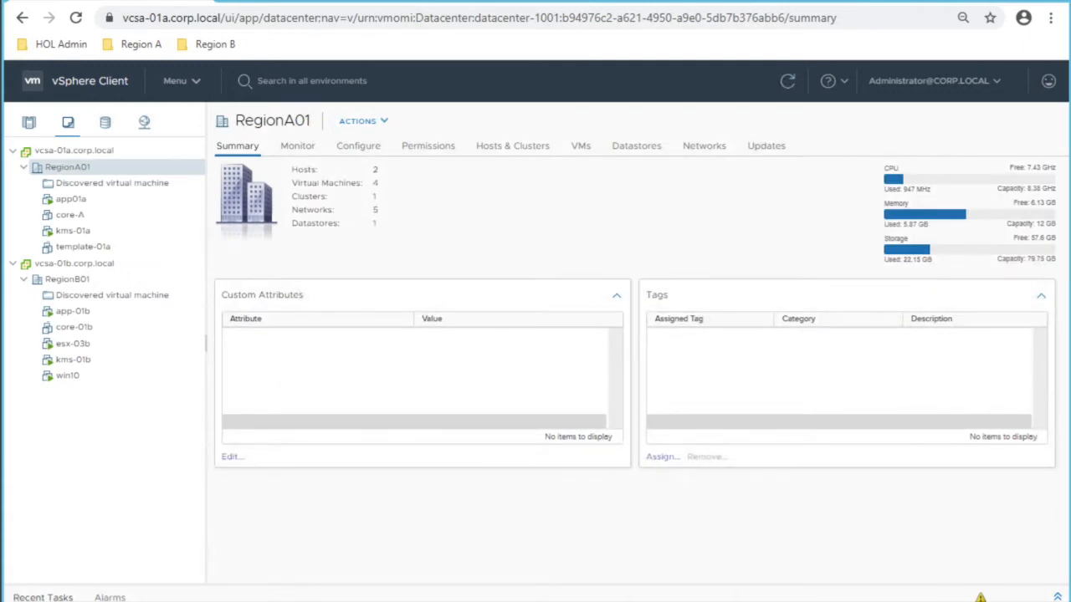
left_click(105, 122)
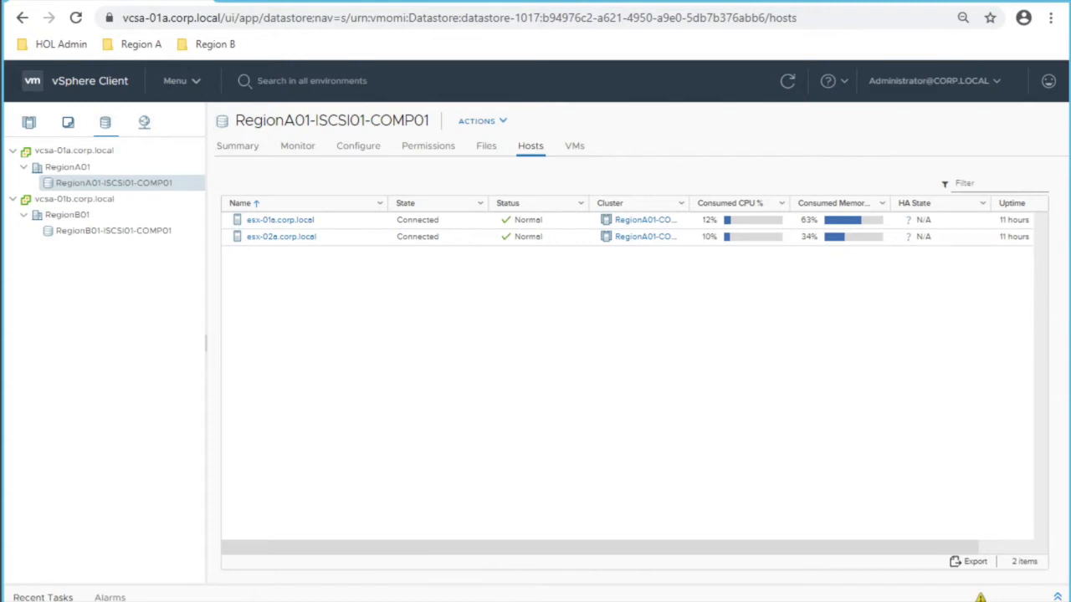
left_click(144, 123)
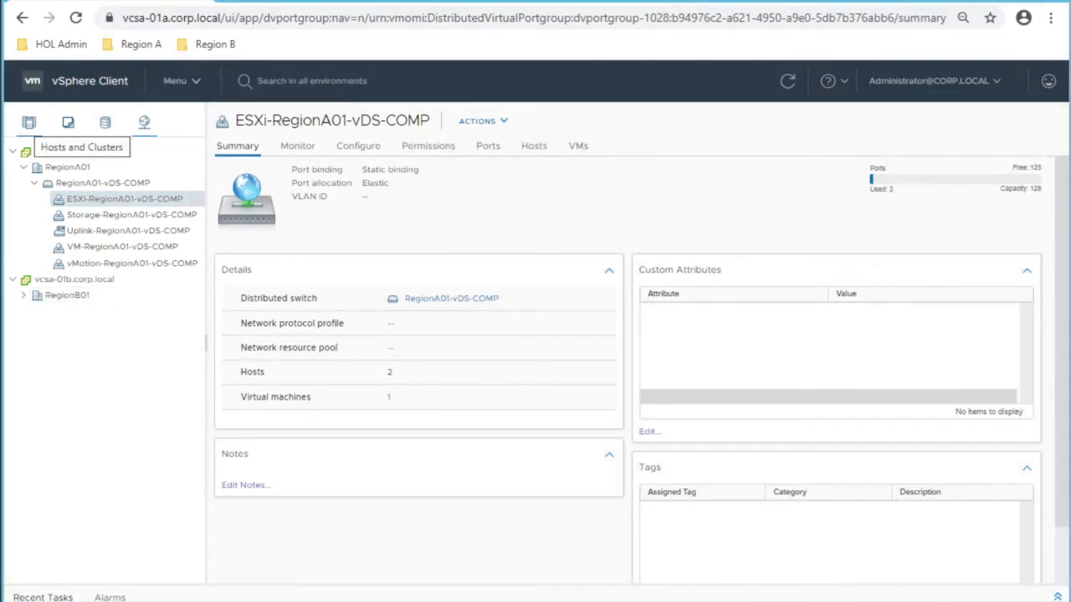
left_click(29, 122)
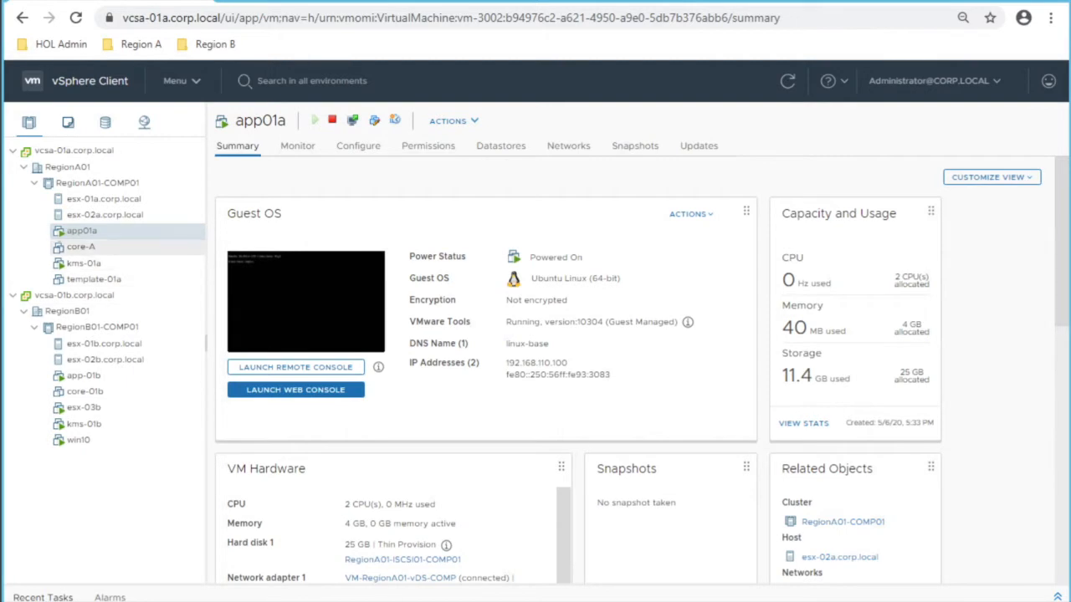
left_click(81, 246)
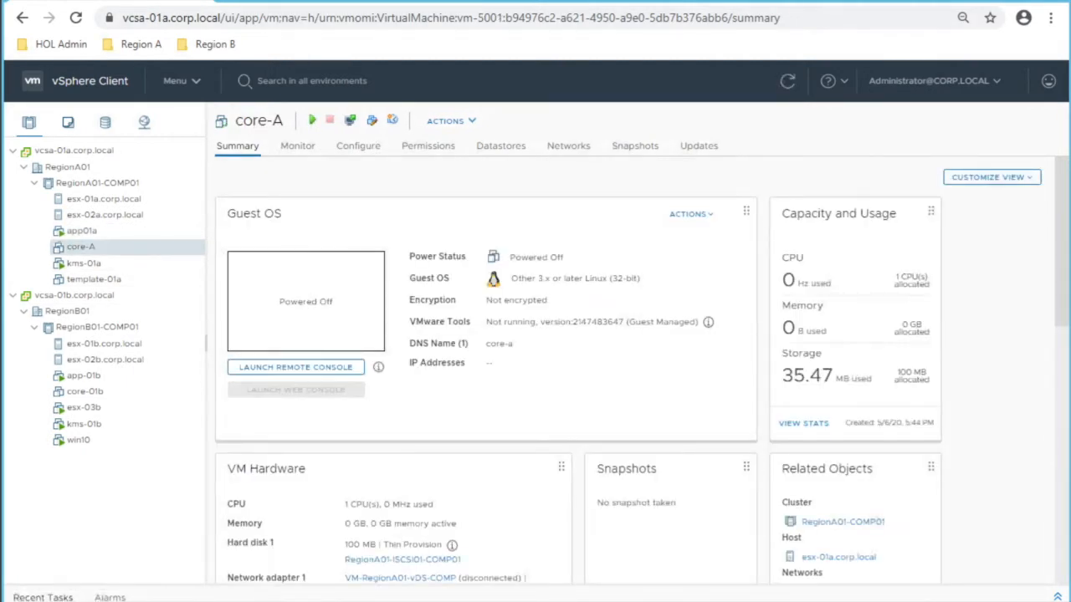
left_click(699, 146)
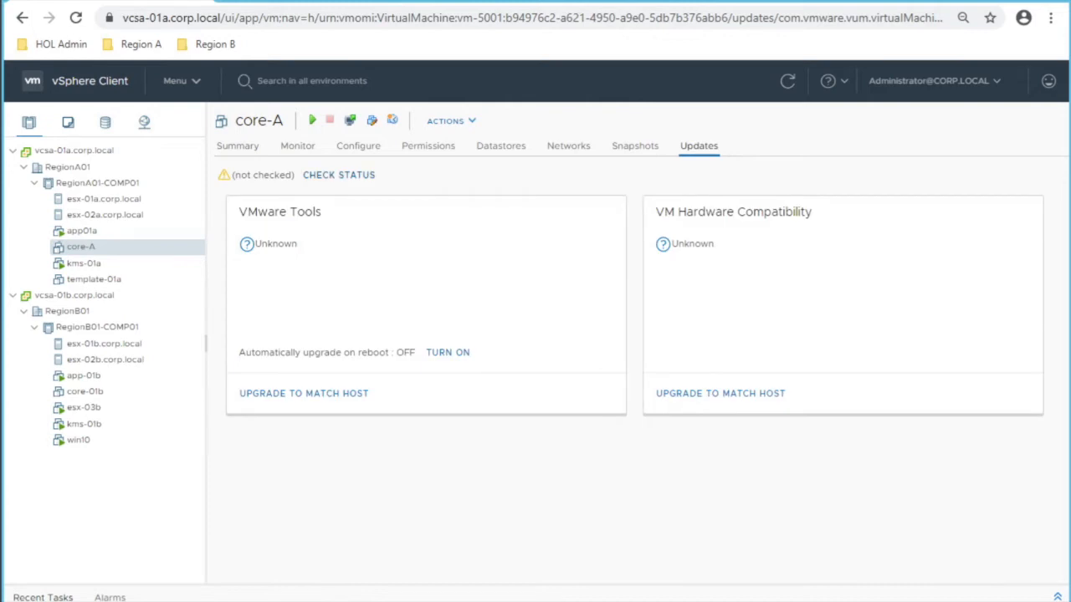
Step: Re-check core-A's update status, comparing its hardware Version 10 with the host's Version 17
left_click(339, 175)
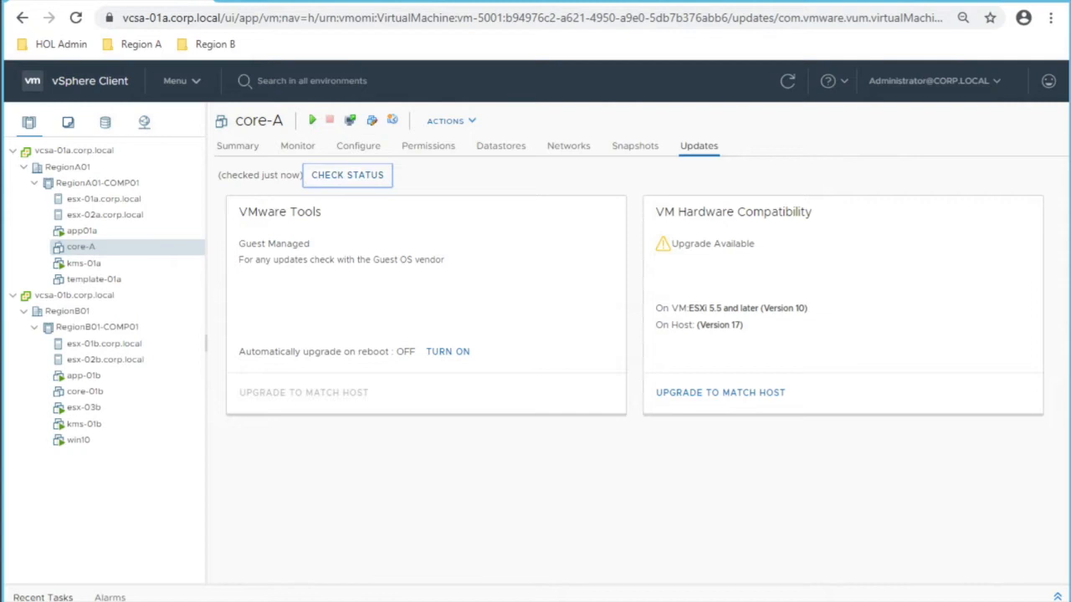
left_click_drag(221, 174, 299, 175)
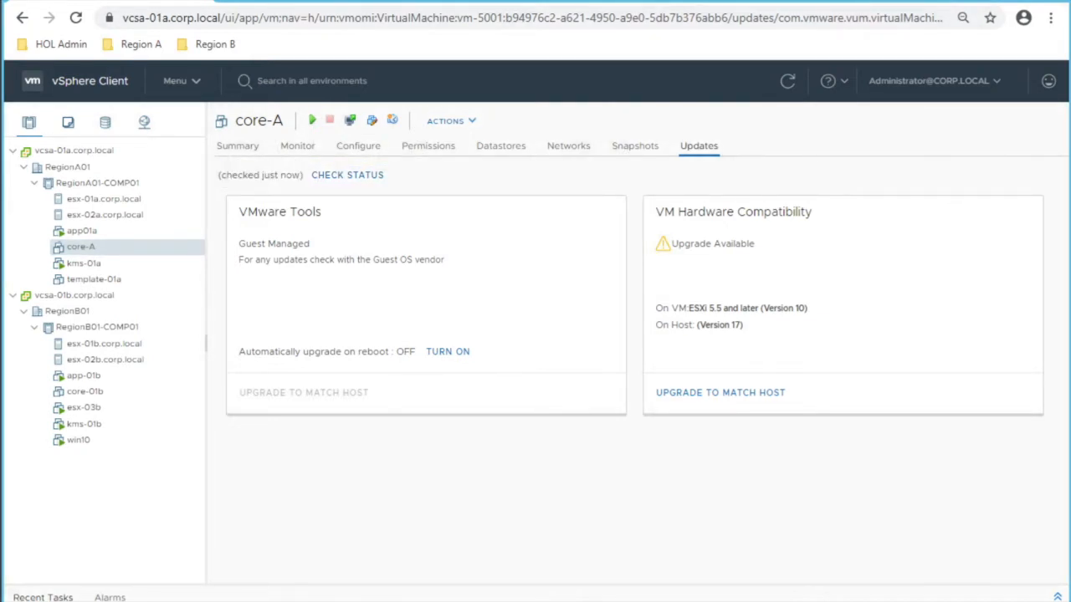
left_click_drag(671, 244, 755, 244)
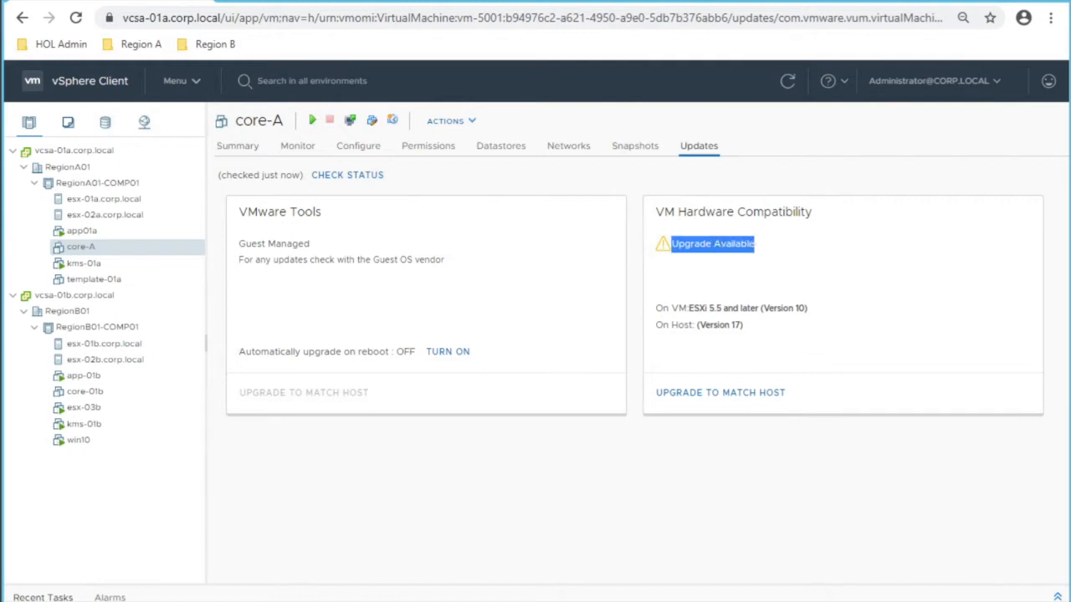
left_click_drag(654, 308, 807, 308)
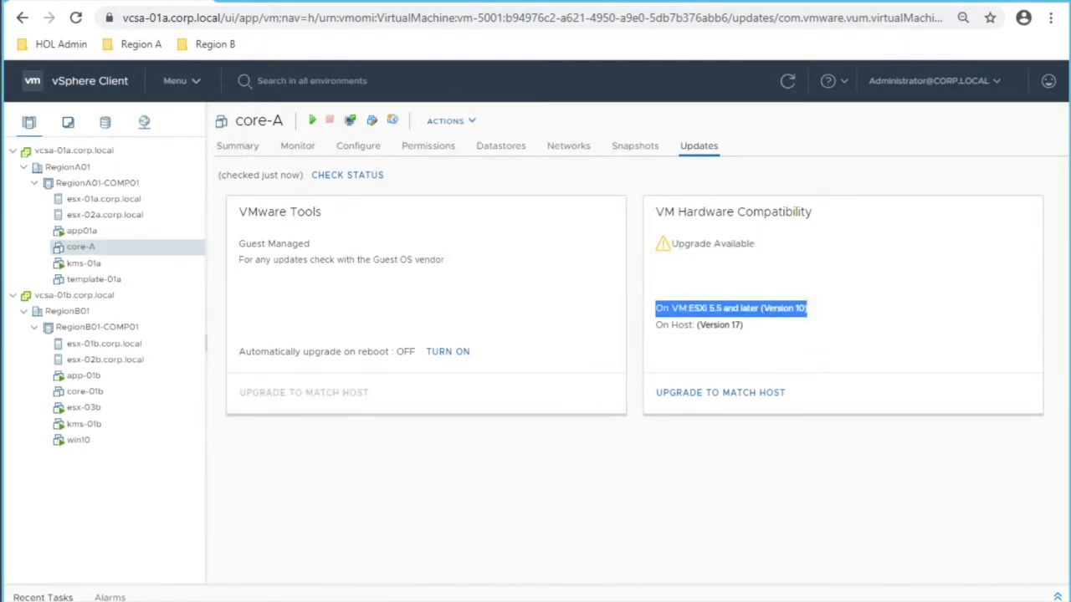
left_click_drag(742, 325, 687, 307)
left_click(698, 325)
left_click_drag(763, 308, 805, 307)
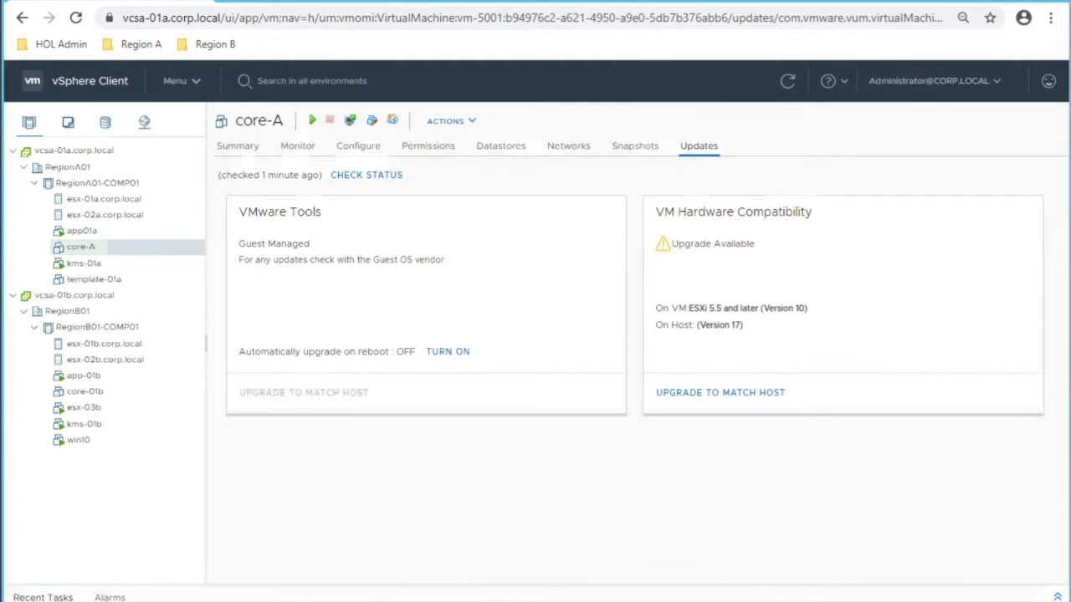
Step: Upgrade core-A's VM hardware to match the host and watch the task in Recent Tasks
left_click(720, 392)
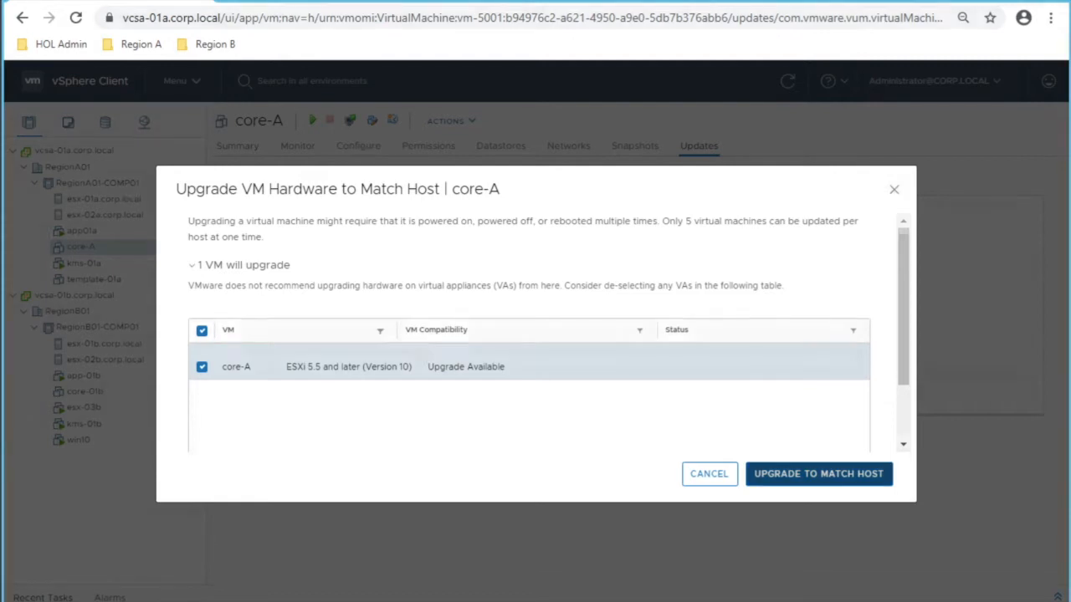
left_click(819, 474)
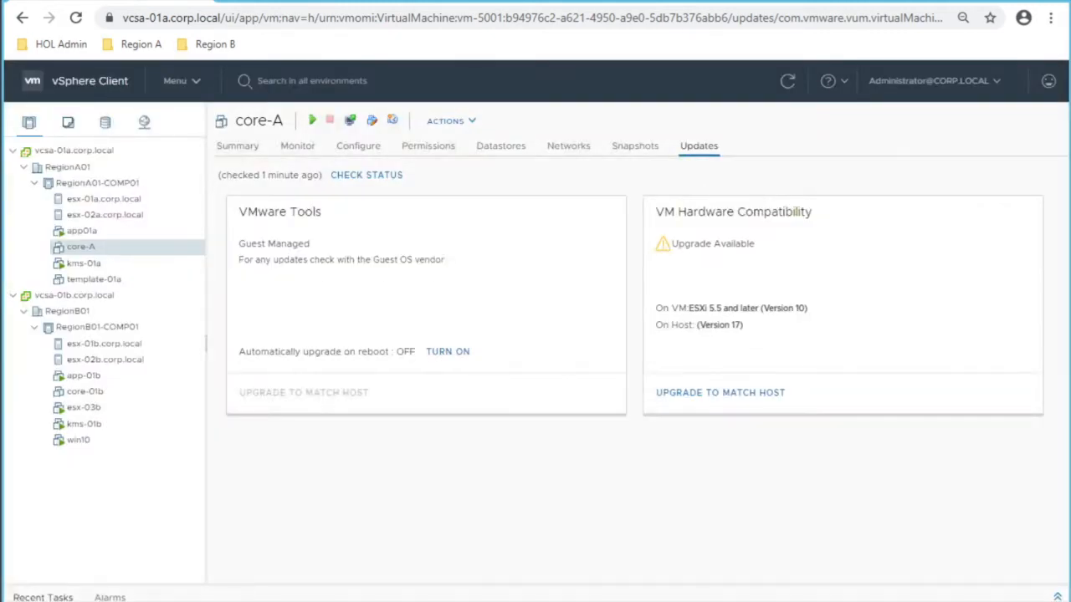
left_click(1057, 597)
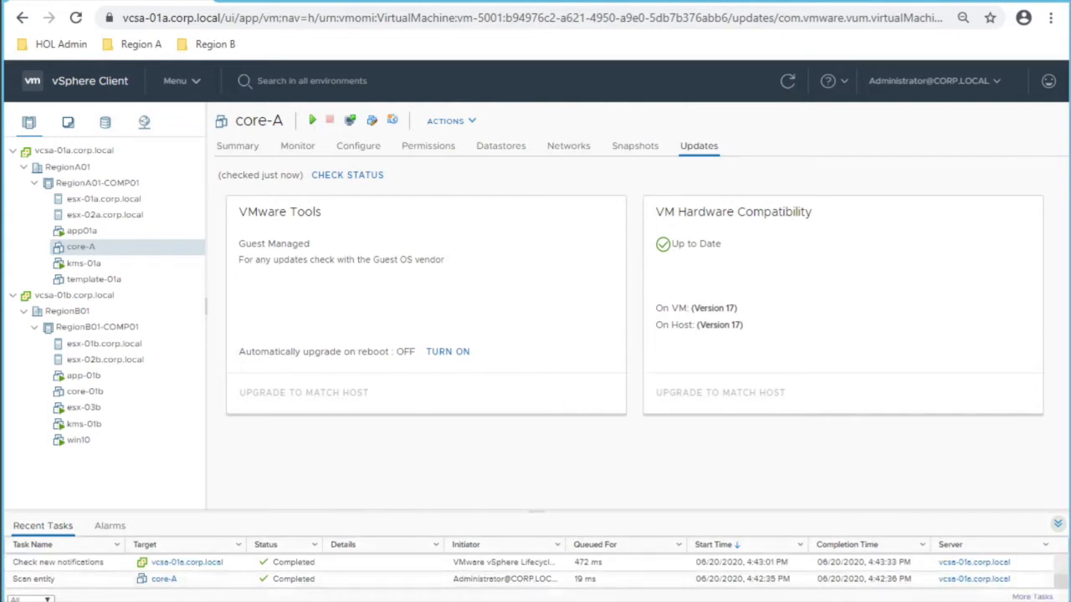
left_click_drag(700, 324, 742, 325)
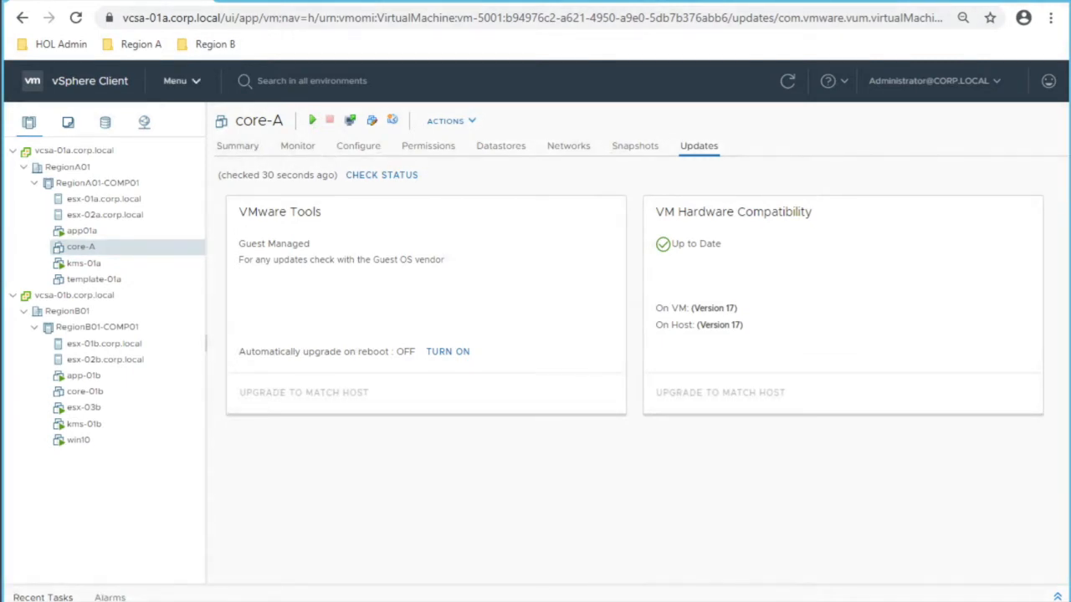
Step: Show the Lifecycle Manager updates list, filtered by ID 700
left_click(181, 80)
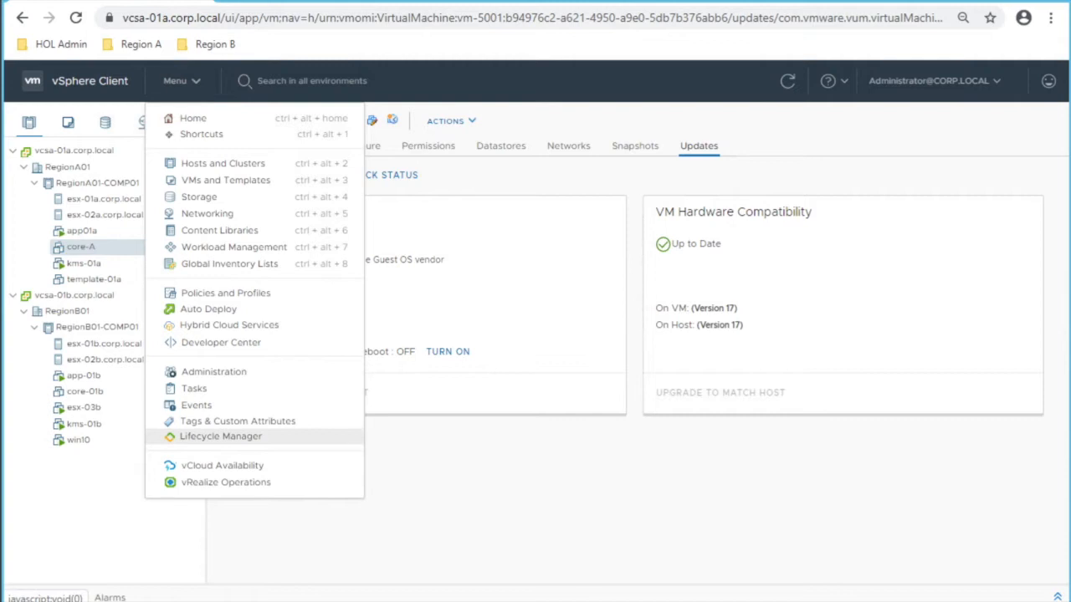
left_click(220, 436)
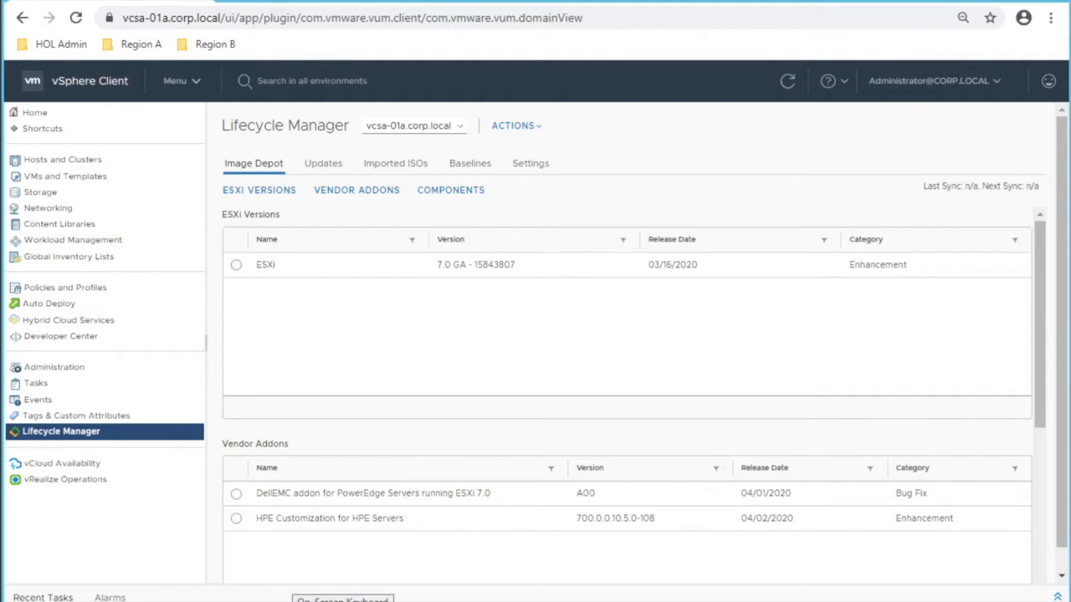
left_click(323, 164)
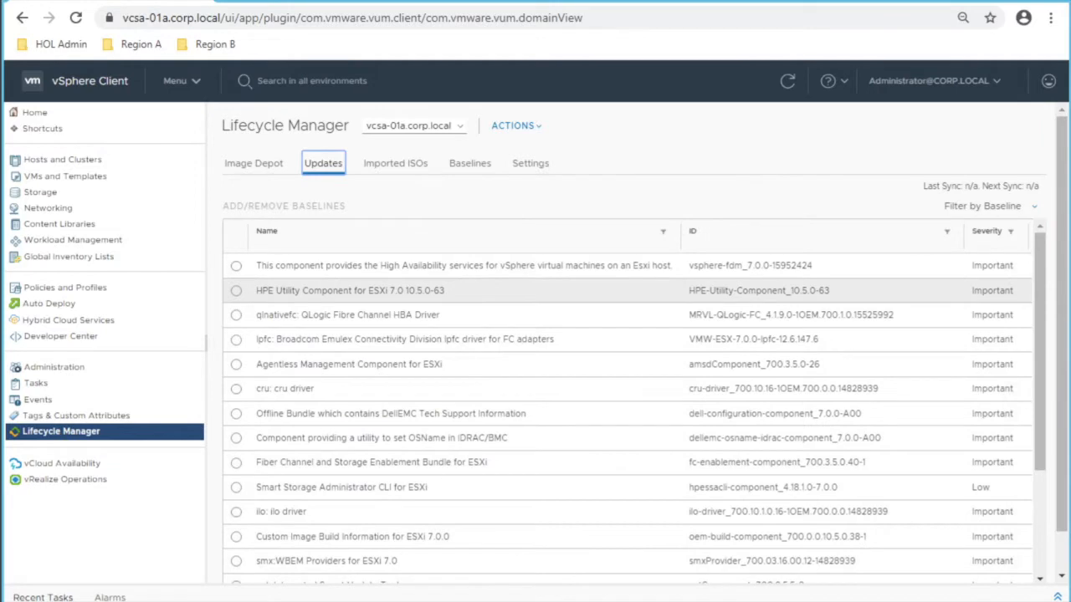
left_click(946, 231)
type("700")
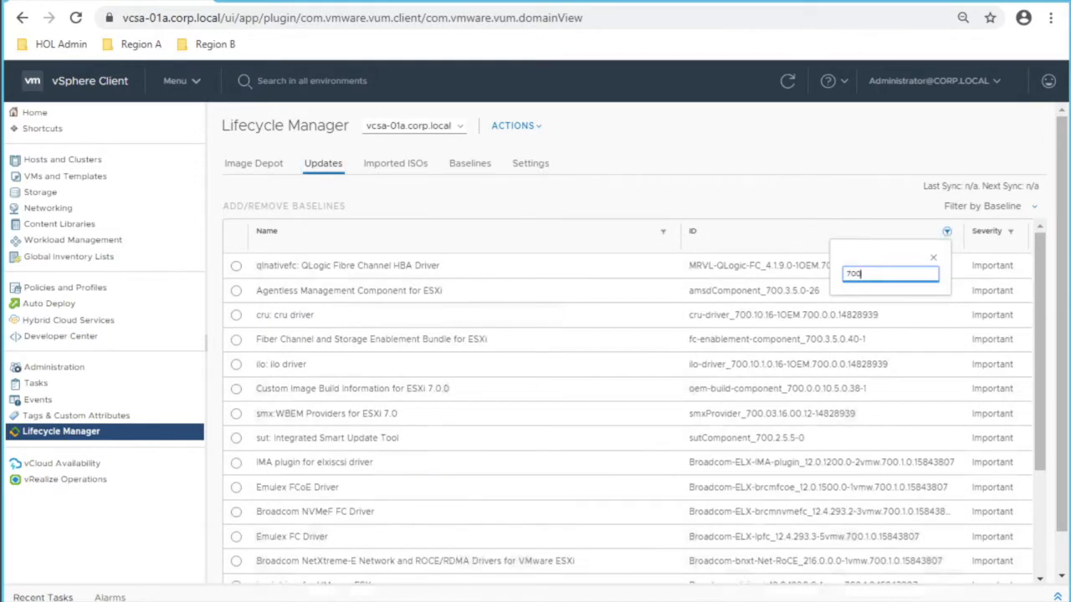
key("Return")
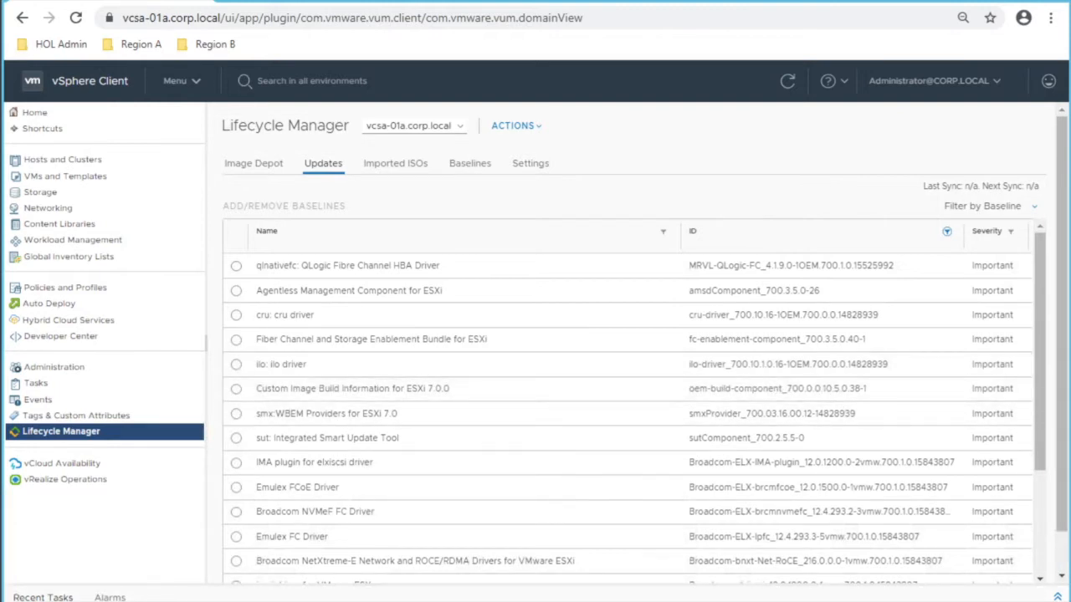
Step: Switch to vcsa-01b.corp.local and filter the update names by 'Broa'
mouse_move(256, 601)
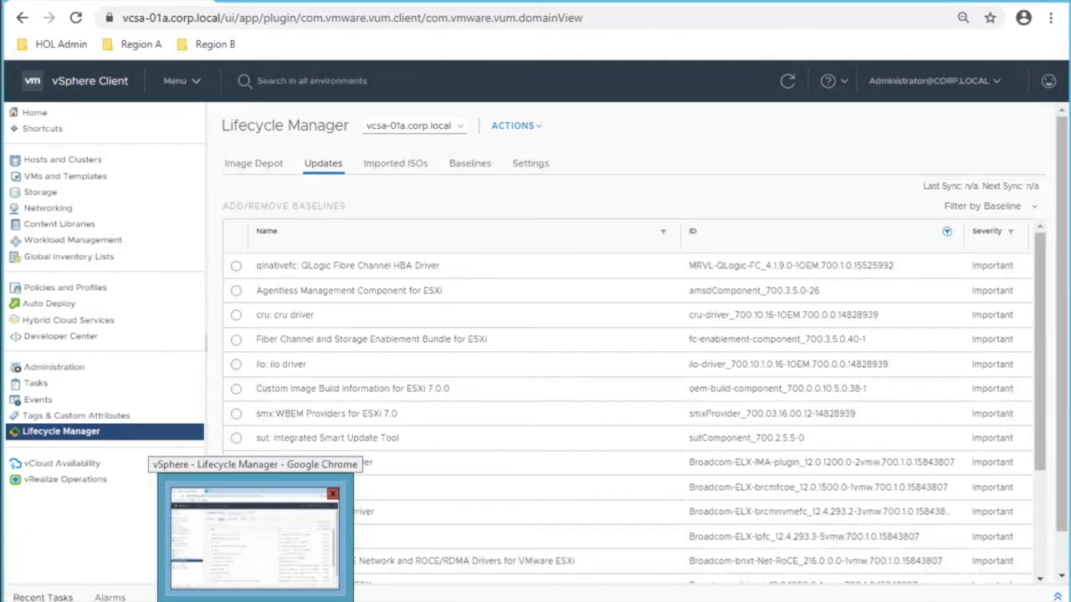
left_click(412, 125)
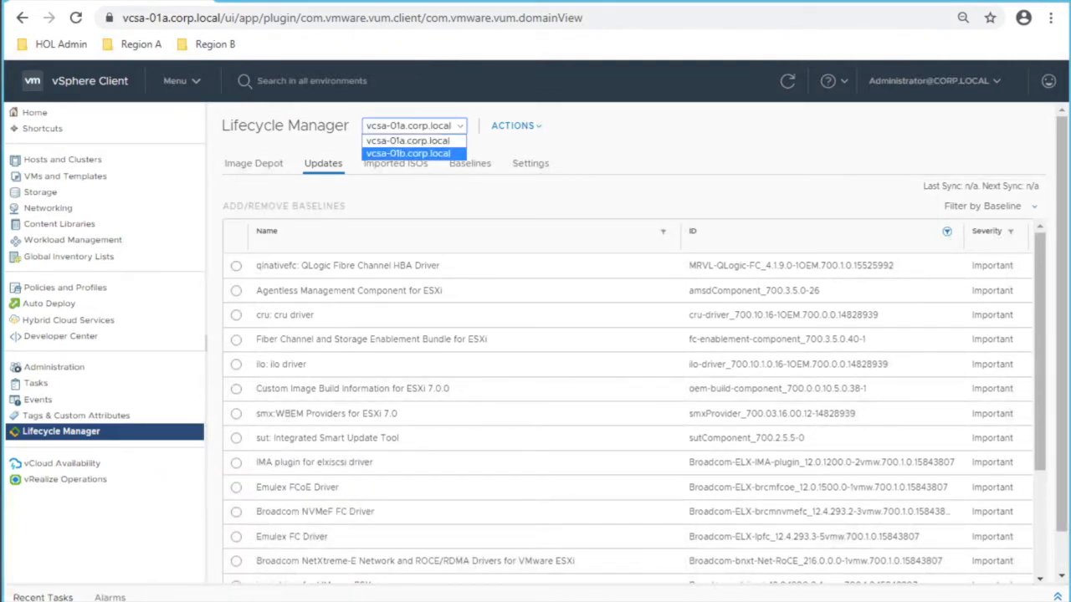
key("Return")
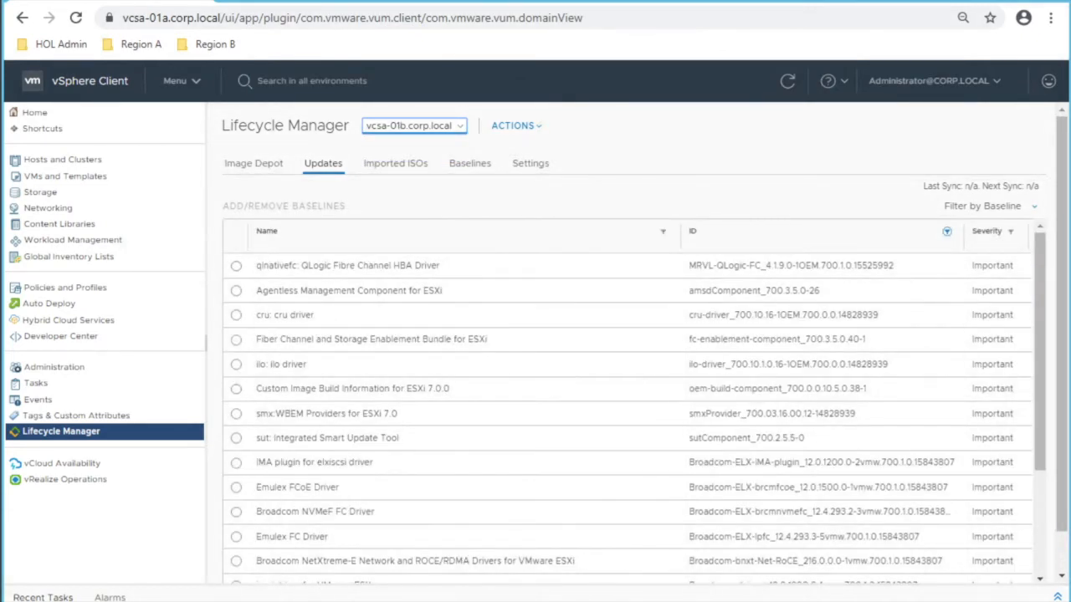
left_click(662, 231)
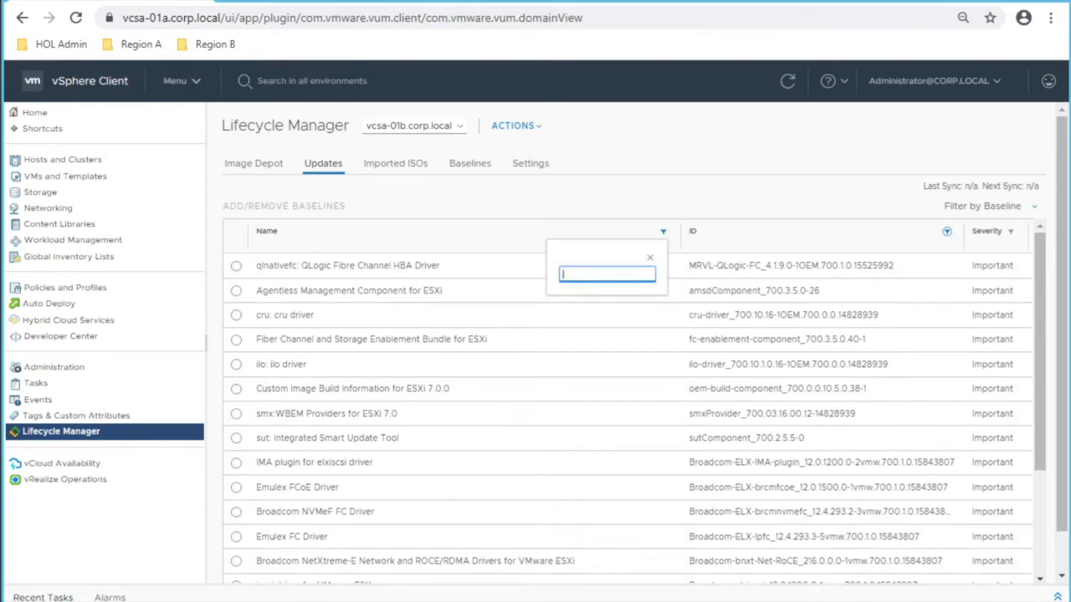
type("Bor")
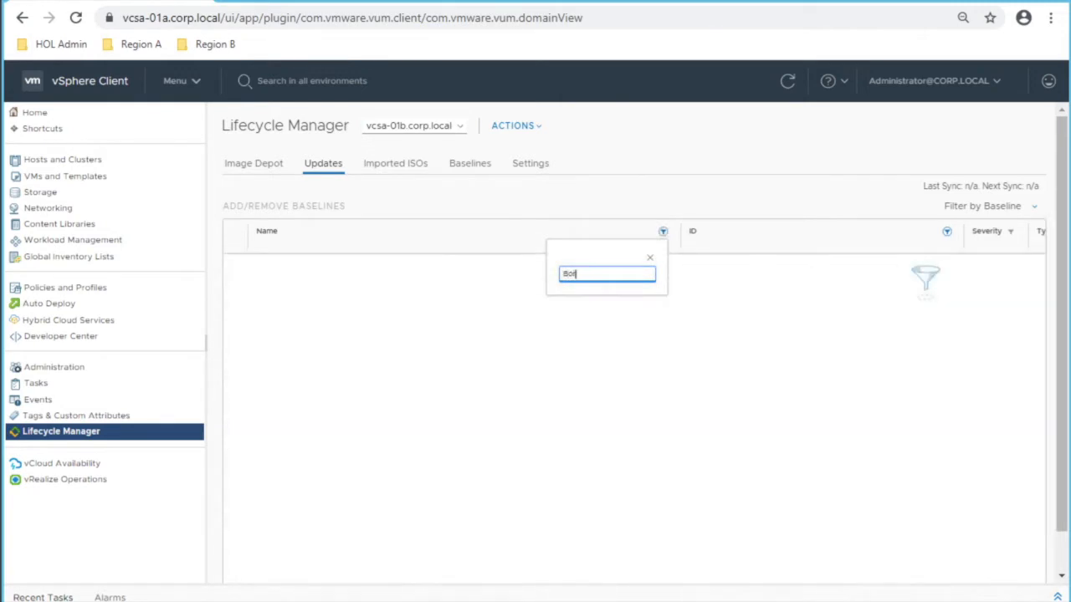
key("BackSpace")
type("roa")
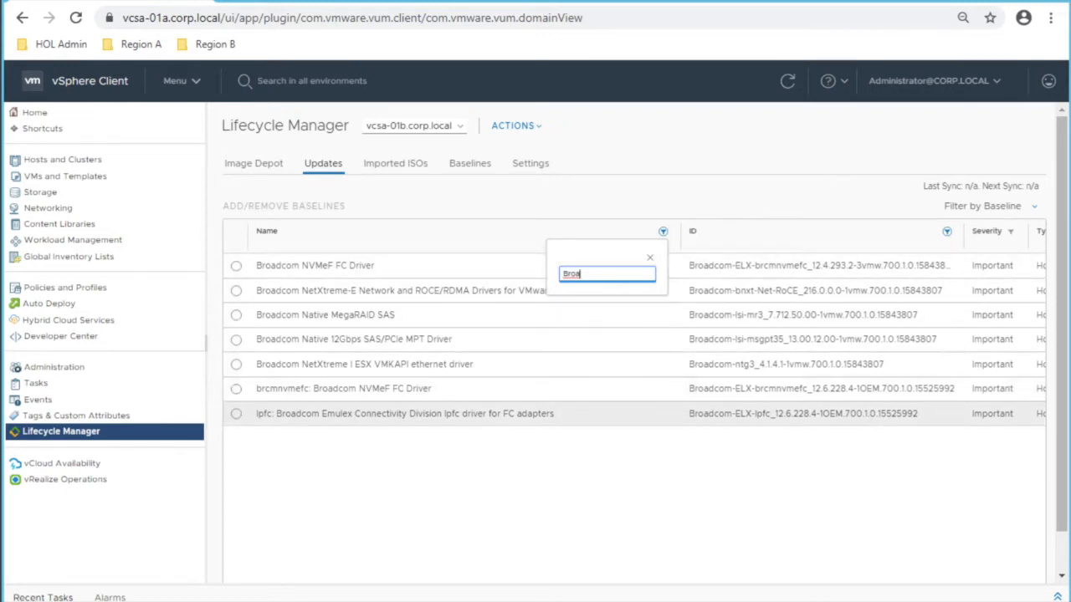
key("Escape")
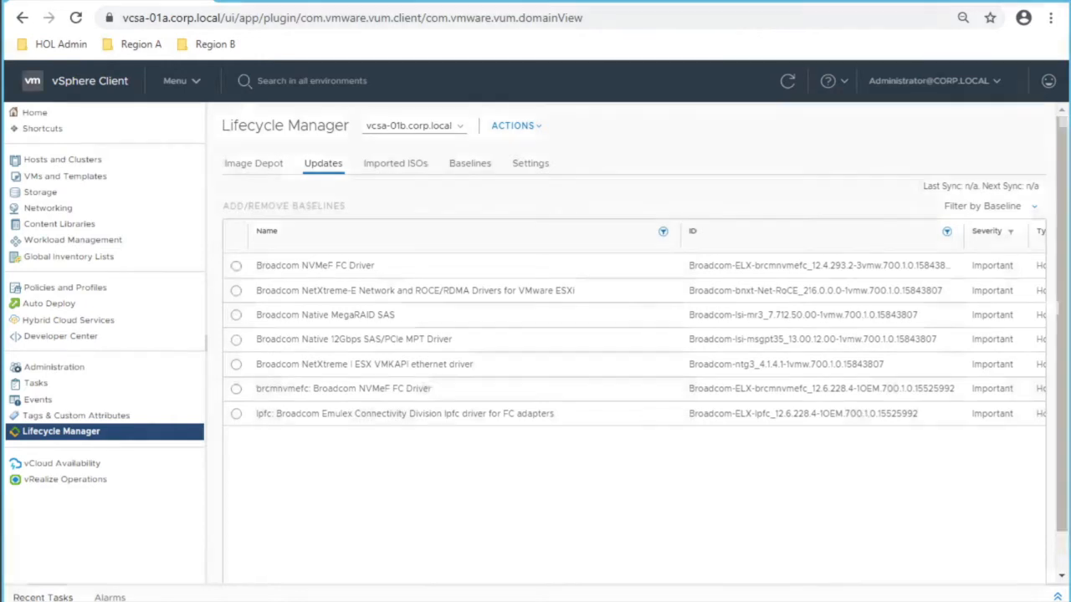
Step: Import the VMware-VMvisor-Installer-7.0.0 ISO on the Imported ISOs page
left_click(395, 163)
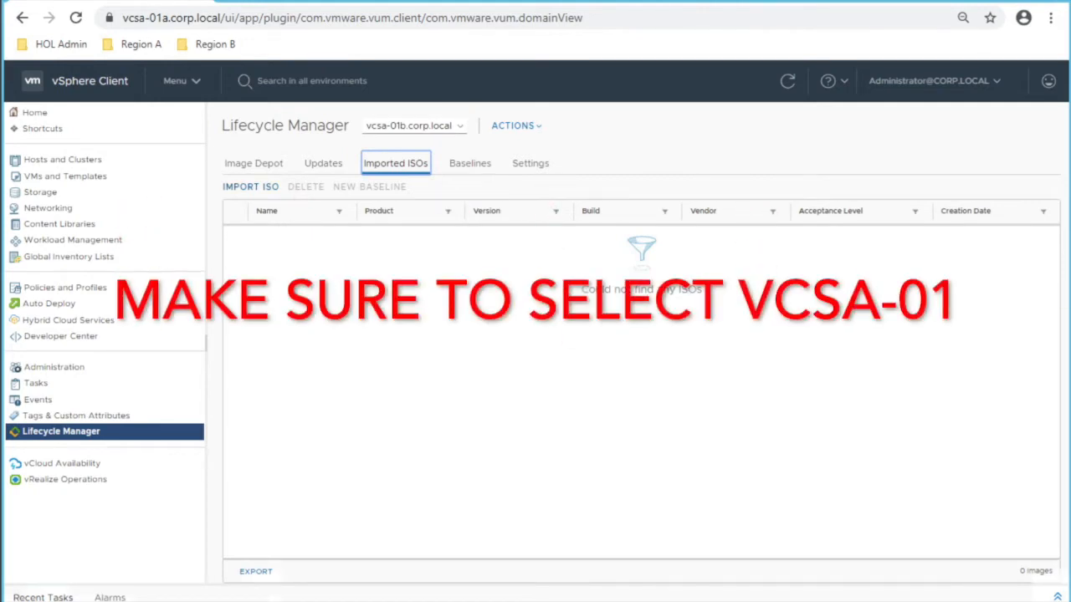
left_click(250, 186)
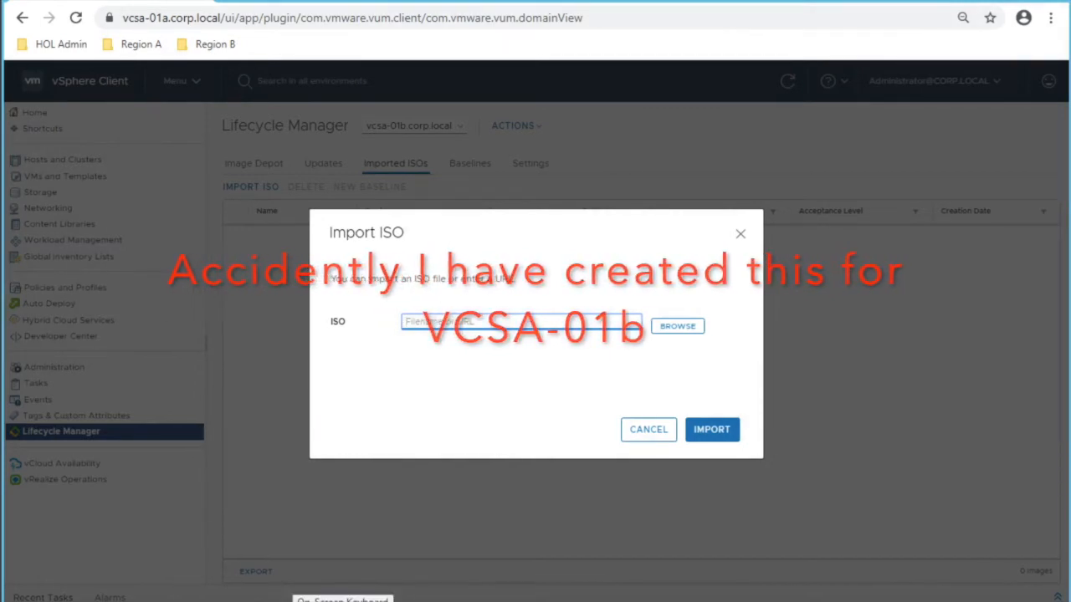
key("Tab")
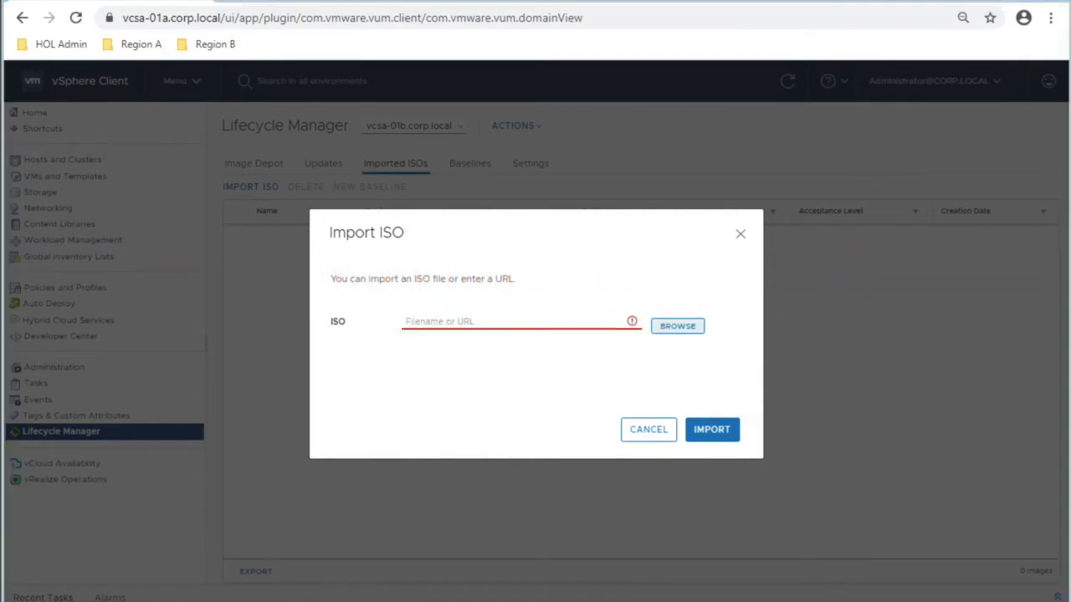
key("Return")
left_click(265, 94)
key("Tab")
key("Tab")
key("Tab")
key("Tab")
key("Return")
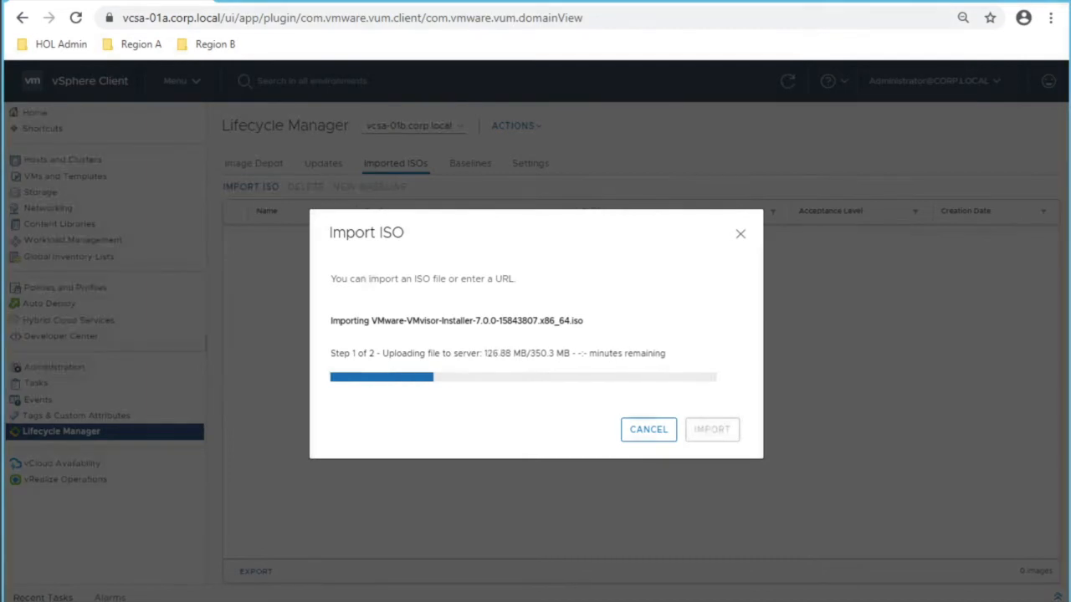
Step: Select the imported ESXi 7.0.0 image and start a new baseline from it
mouse_move(255, 598)
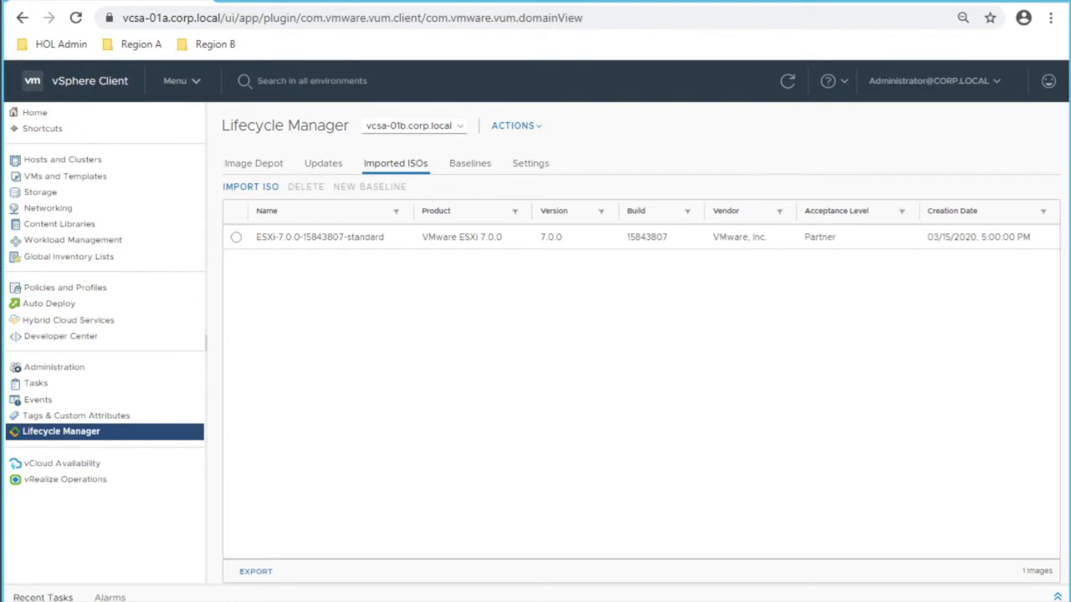
left_click(236, 236)
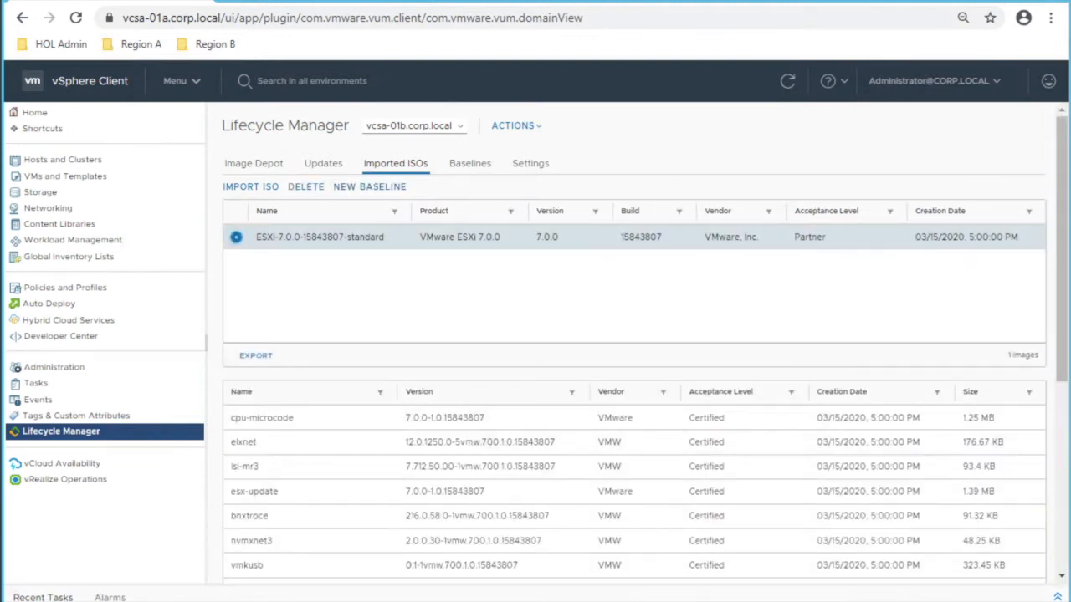
left_click(369, 186)
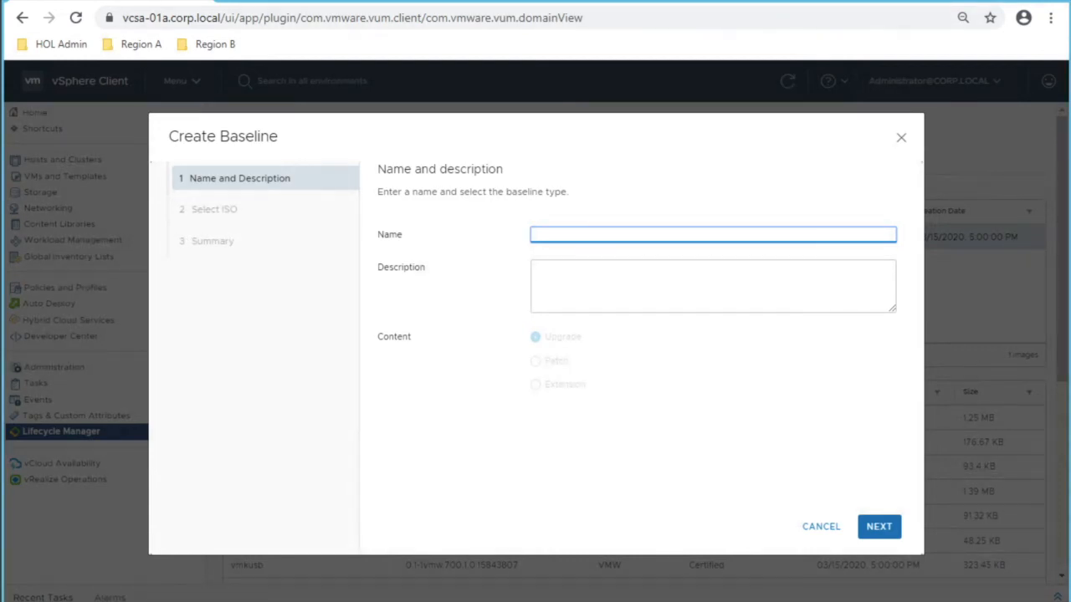
Step: Name the baseline 'Virtually Testing' with description 'HOL Session', keep the ESXi ISO, and finish
type("Virtually Testing")
key("Tab")
type("HOL ")
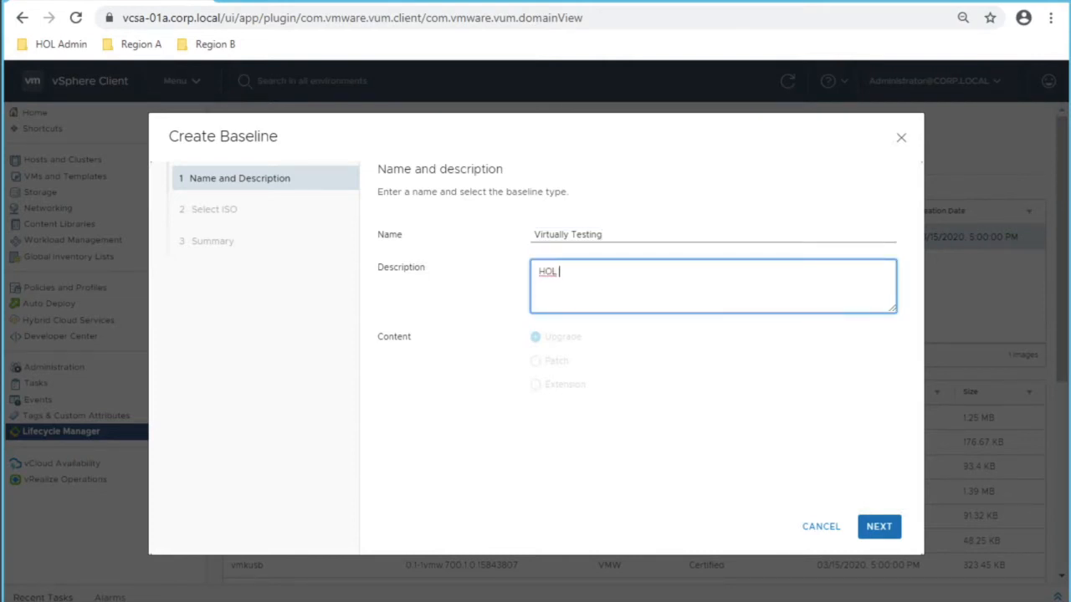
type("Session")
left_click(879, 526)
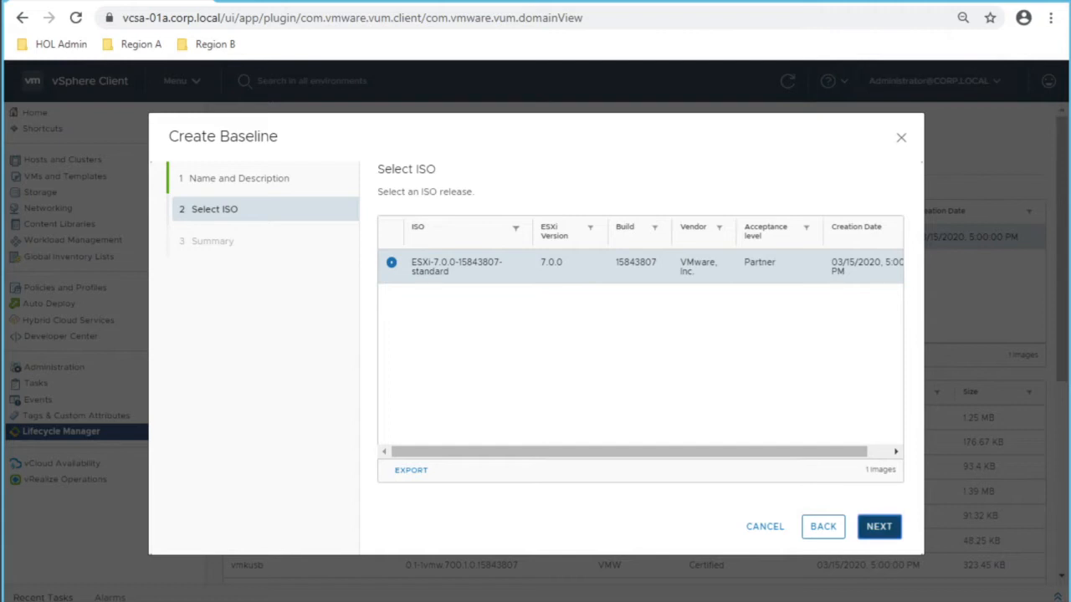
left_click(878, 526)
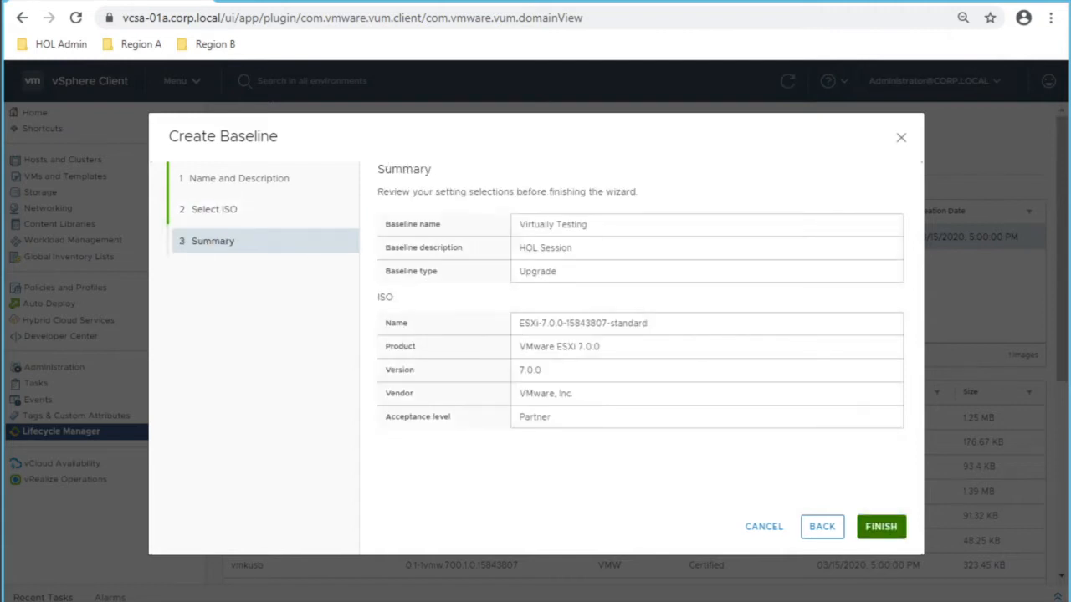
left_click(881, 526)
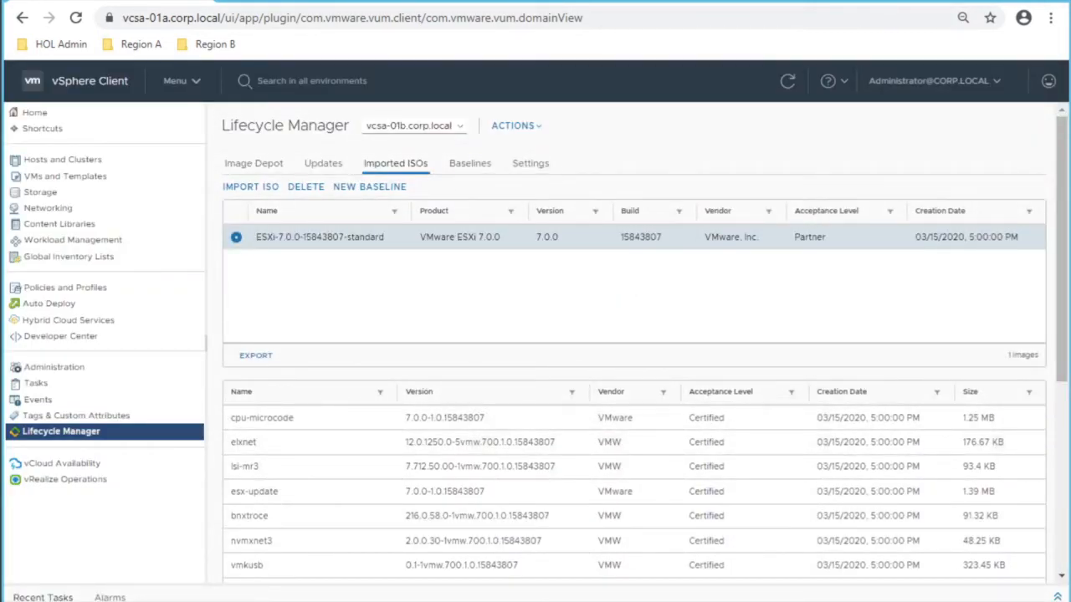
Step: Check the Virtually Testing baseline, then show host esx-01a.corp.local's update baselines
left_click(470, 163)
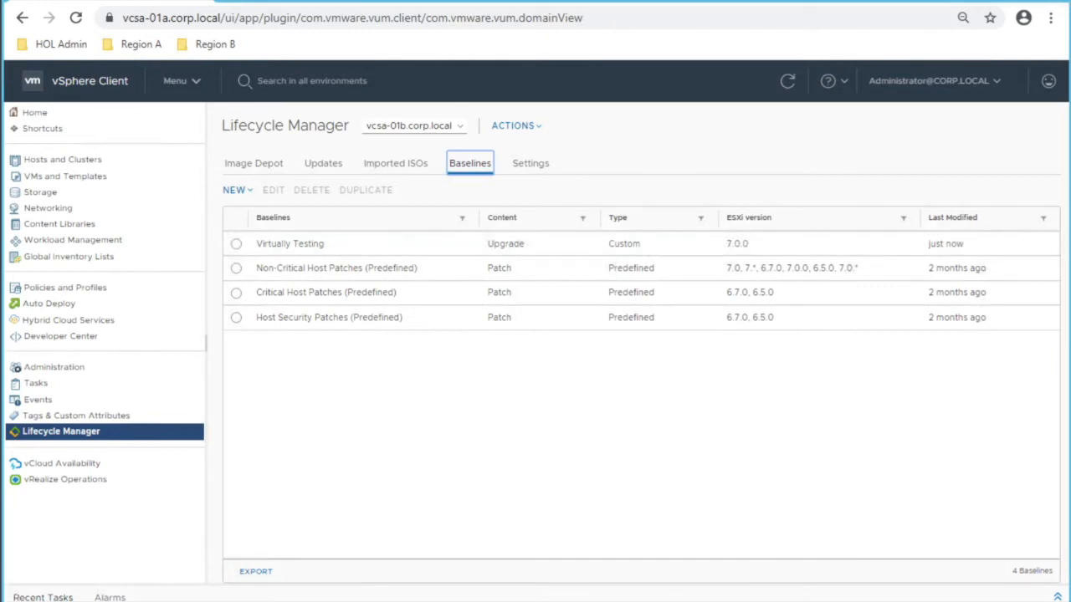
left_click(236, 244)
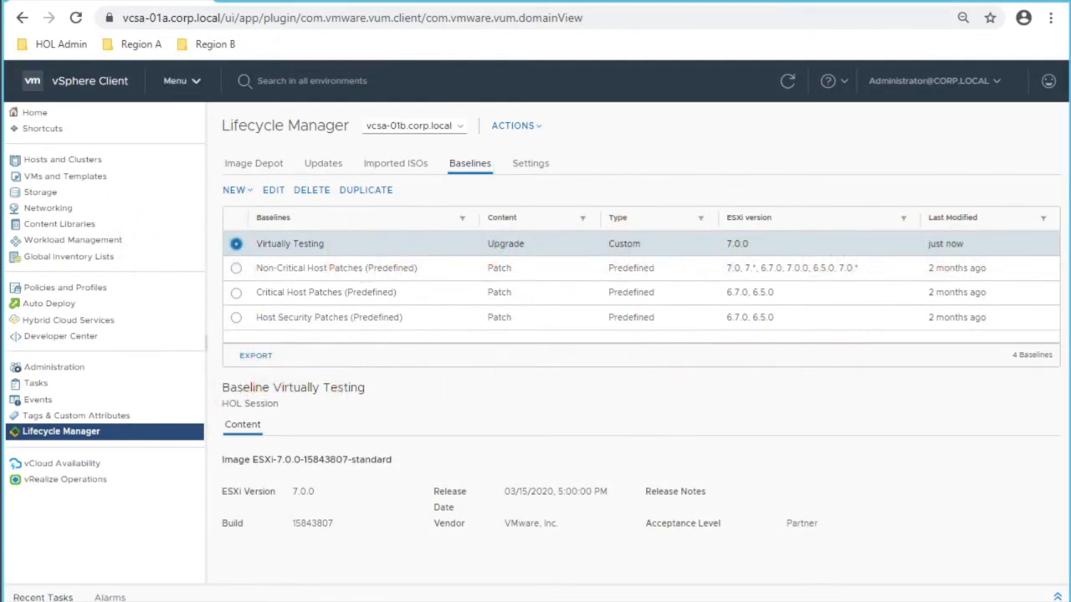
left_click(182, 80)
left_click(222, 163)
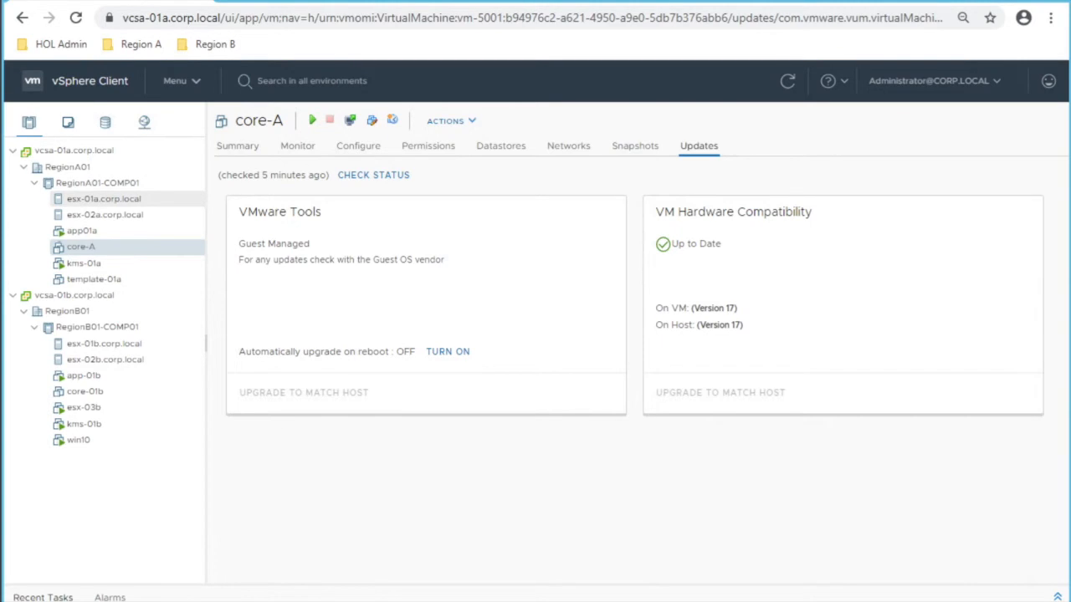
left_click(104, 199)
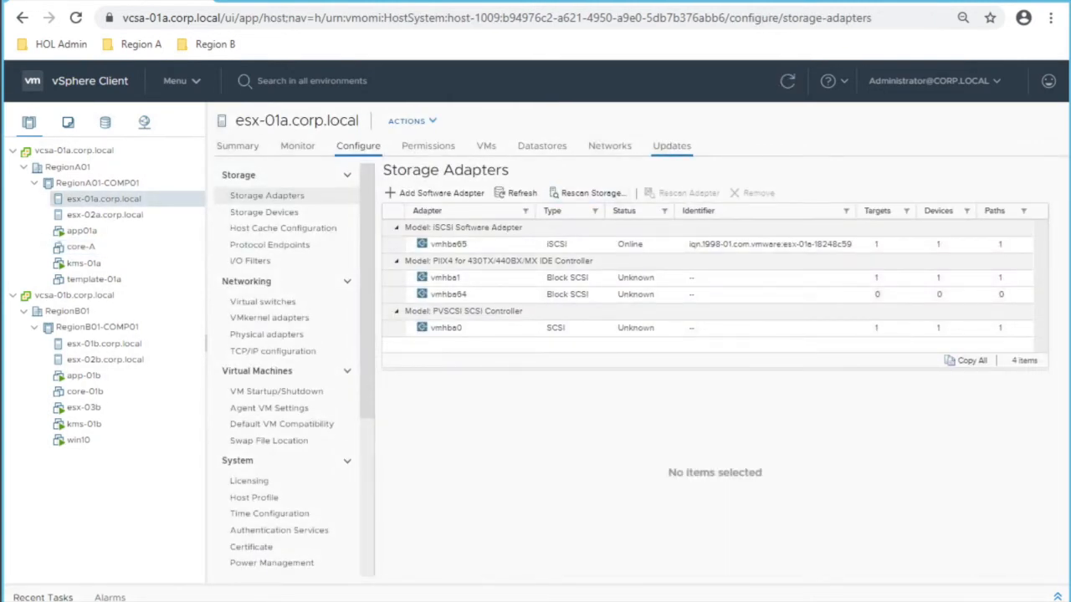
left_click(671, 145)
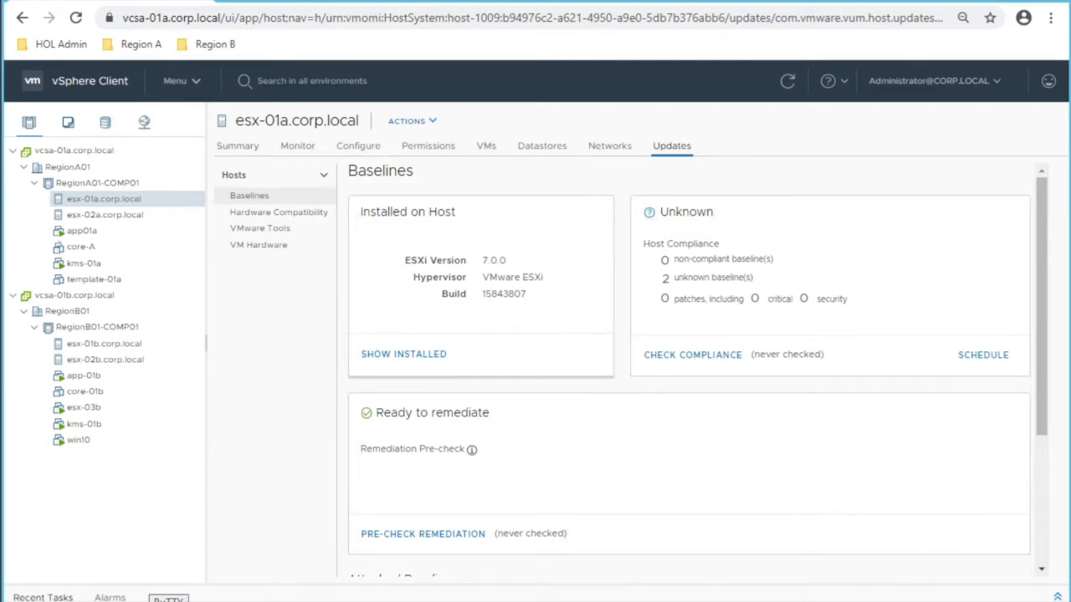
Step: Review the two attached patch baselines and cancel the Attach Baseline dialog unchanged
mouse_move(169, 599)
scroll(689, 368, "down", 3)
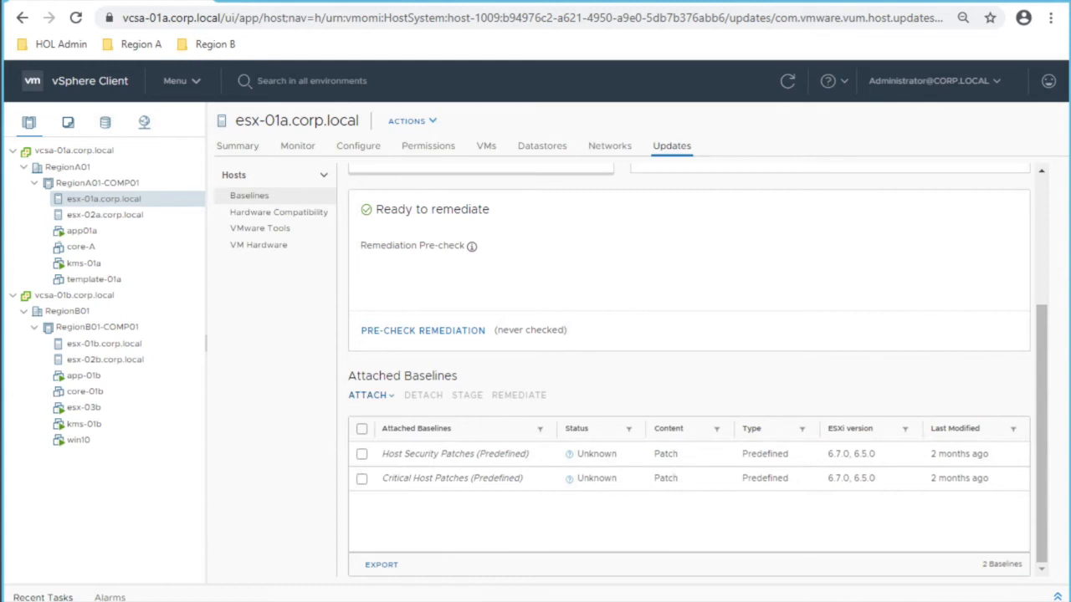
left_click(371, 396)
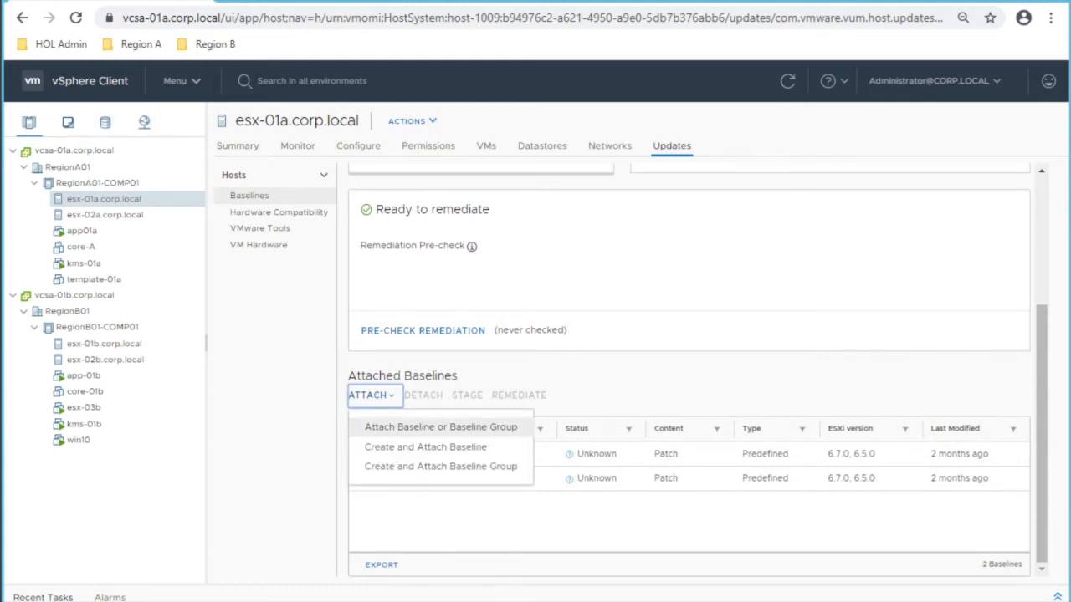
left_click(441, 427)
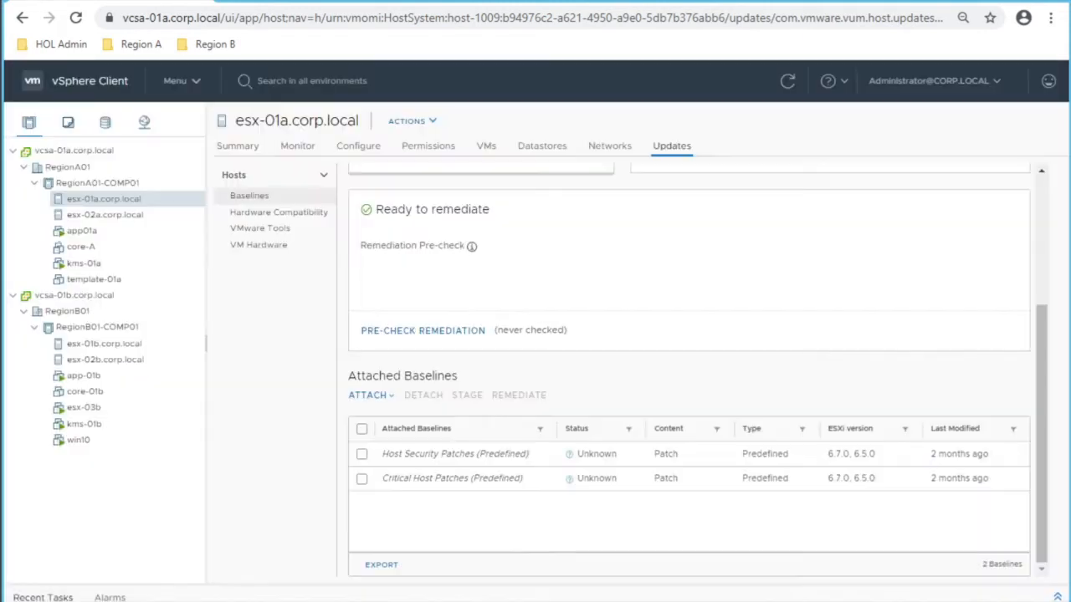
left_click(370, 396)
left_click(440, 427)
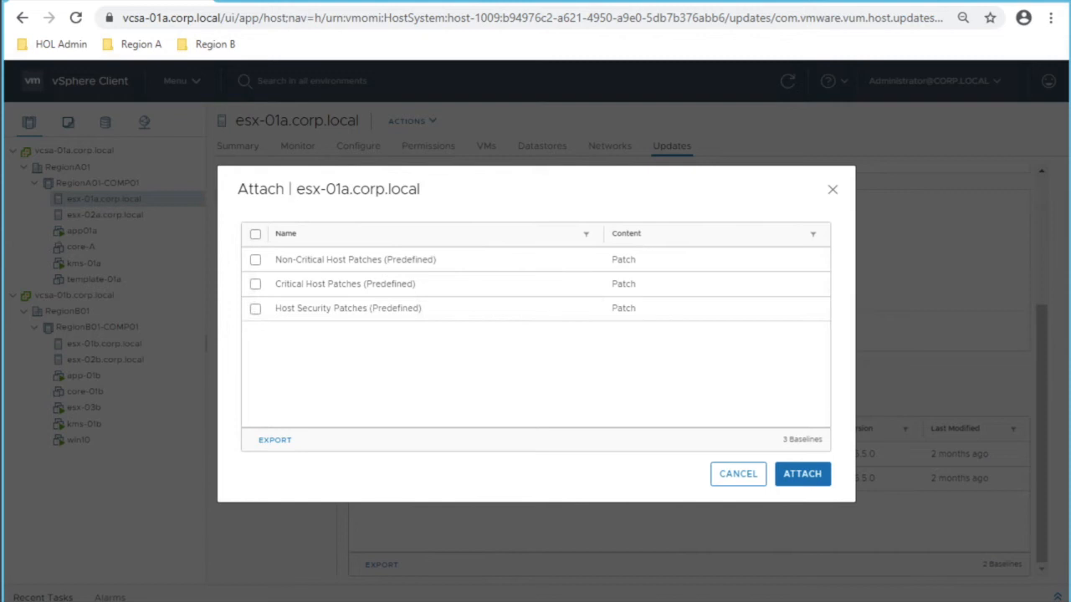
left_click(737, 474)
left_click(175, 80)
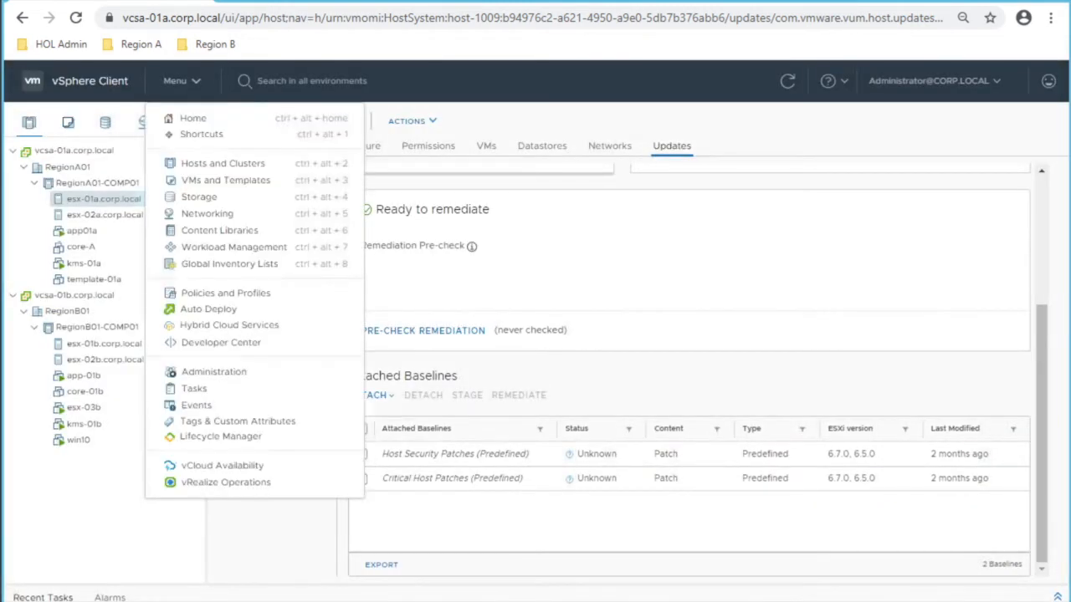
Step: In Lifecycle Manager baselines, check vcsa-01b.corp.local, then switch the server to vcsa-01a.corp.local
left_click(220, 436)
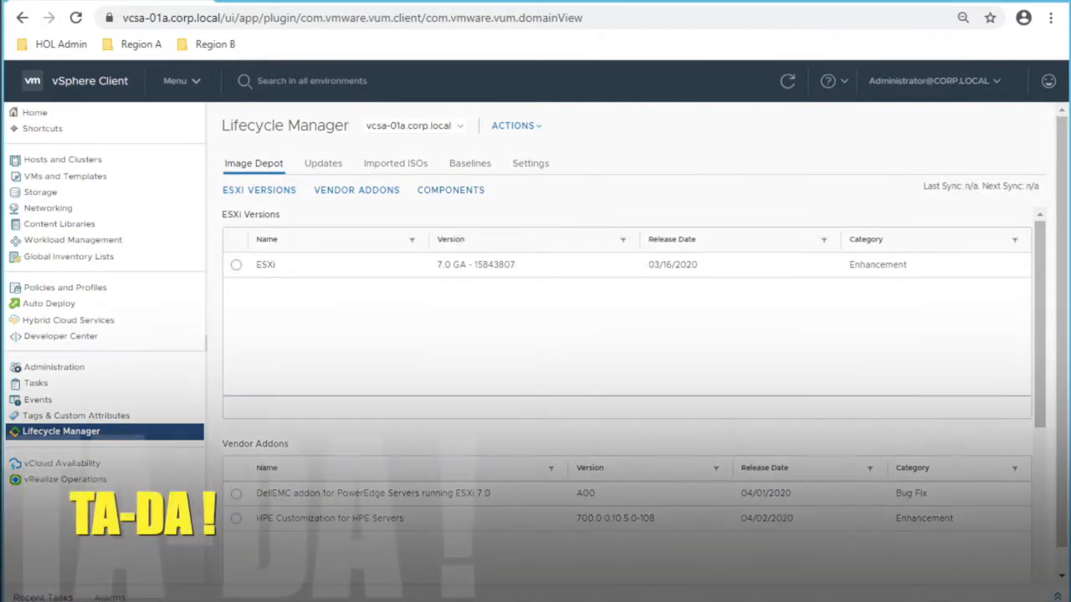
left_click(469, 163)
left_click(413, 125)
left_click(407, 143)
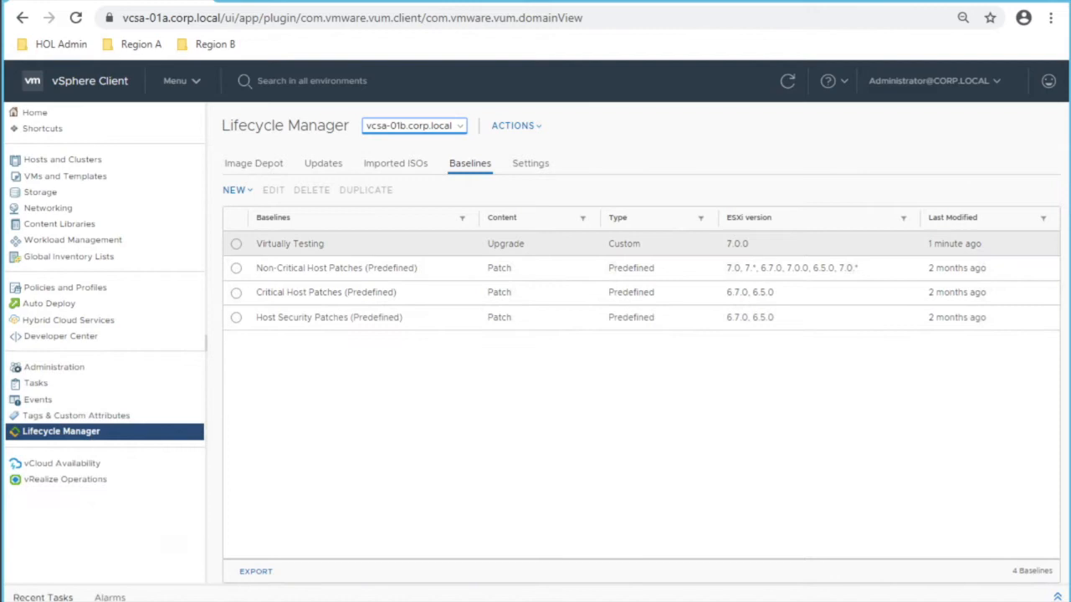
left_click(413, 125)
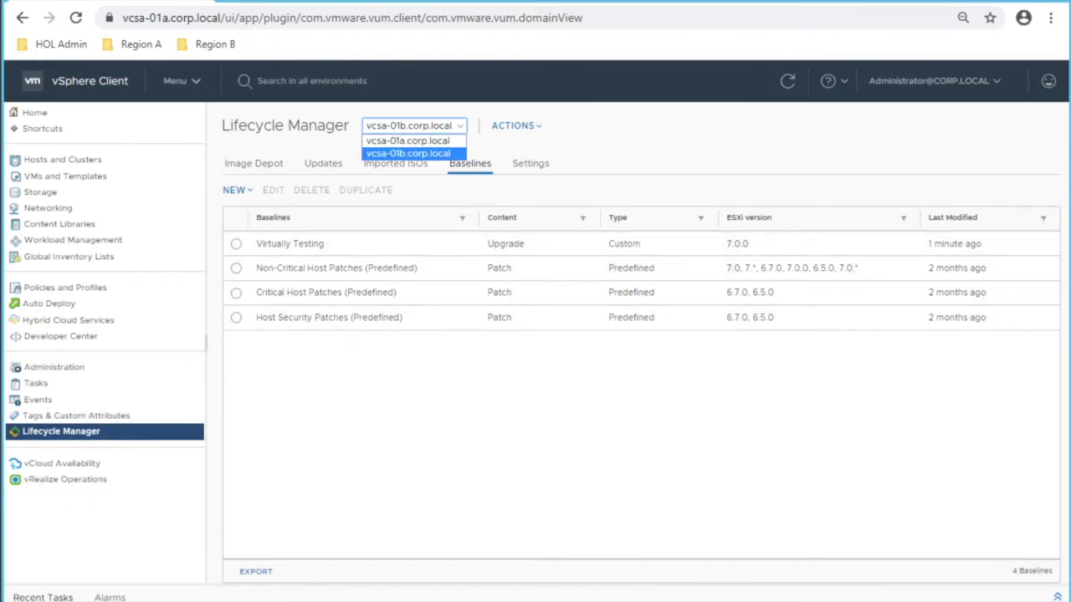
left_click(407, 140)
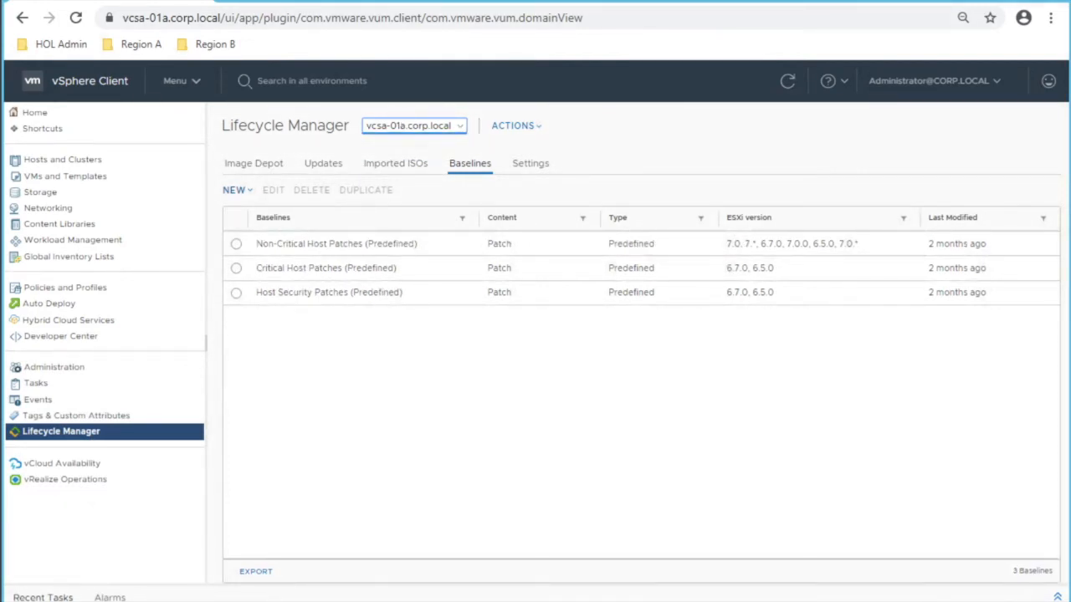
left_click(237, 190)
Step: Import the VMvisor installer ISO from the Imported ISOs page
left_click(396, 163)
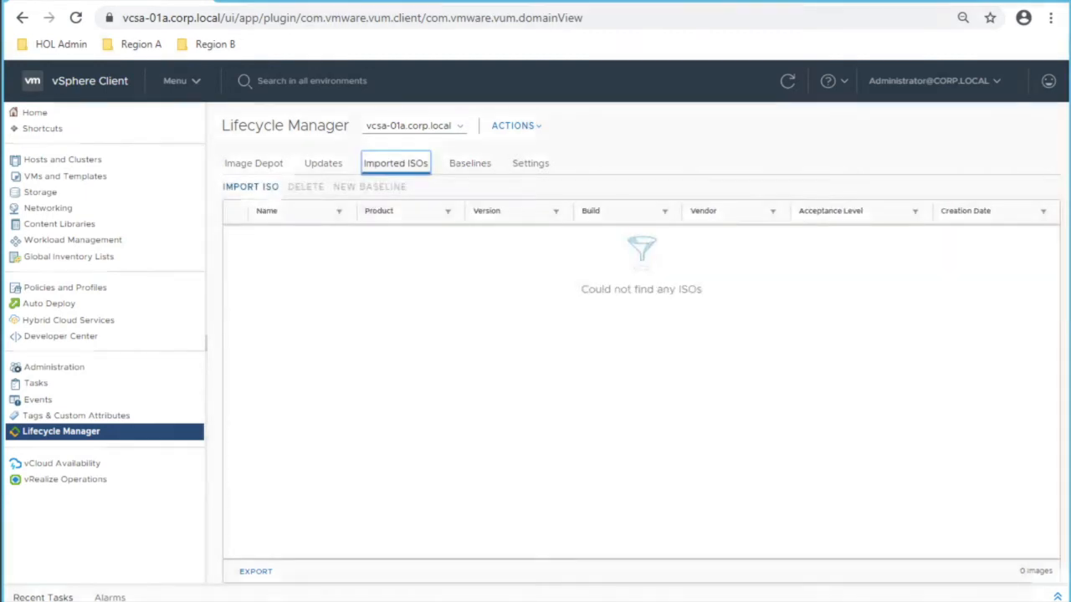
left_click(251, 187)
left_click(677, 326)
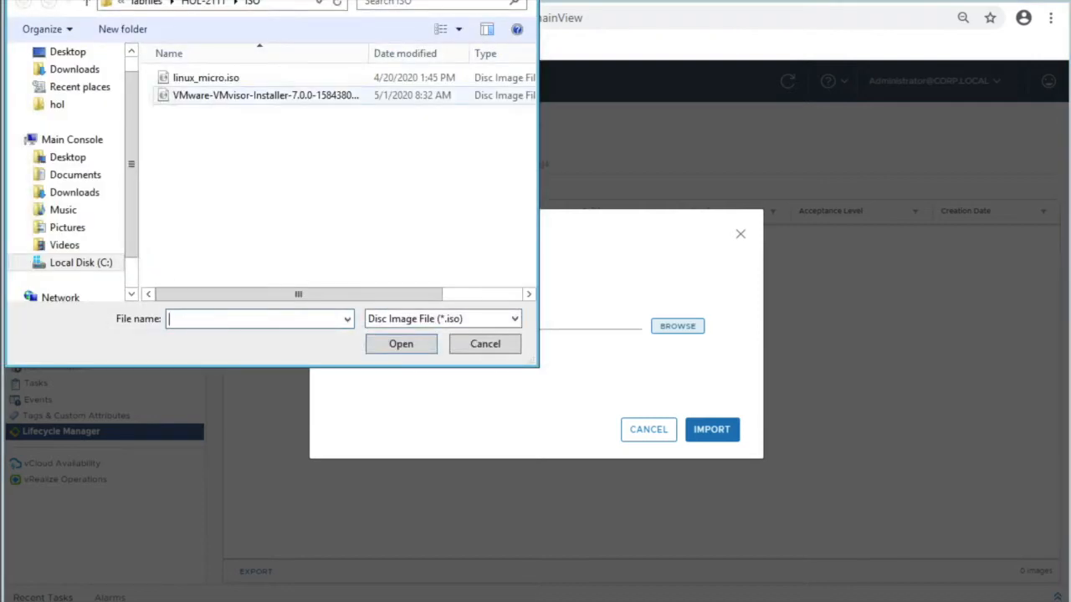
double_click(265, 96)
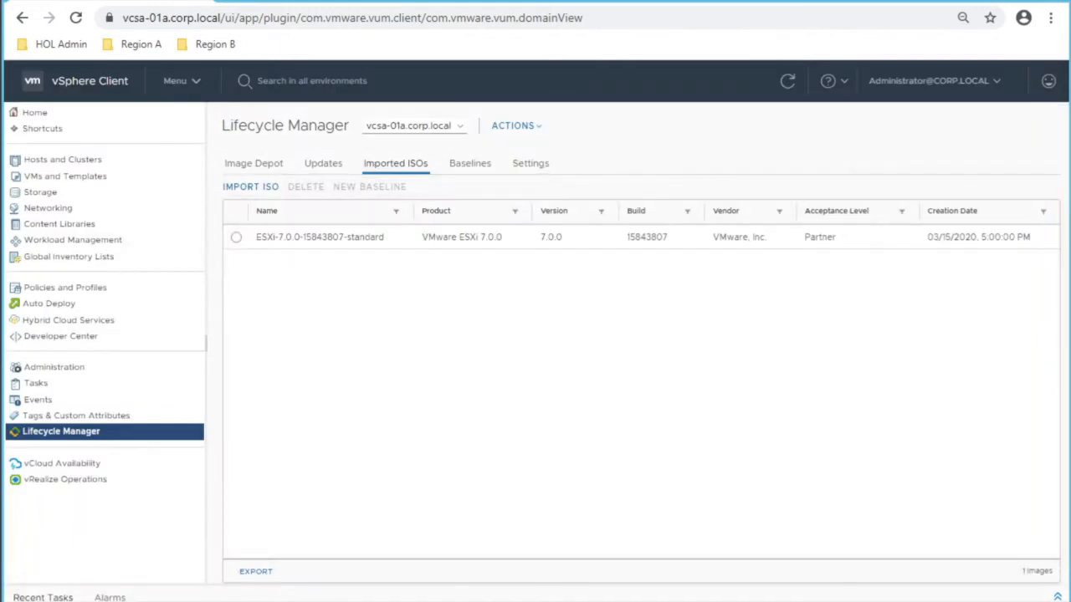
Step: Start a new baseline named 'Virtually Testing - VCSA 01' with description 'HOL'
left_click(470, 163)
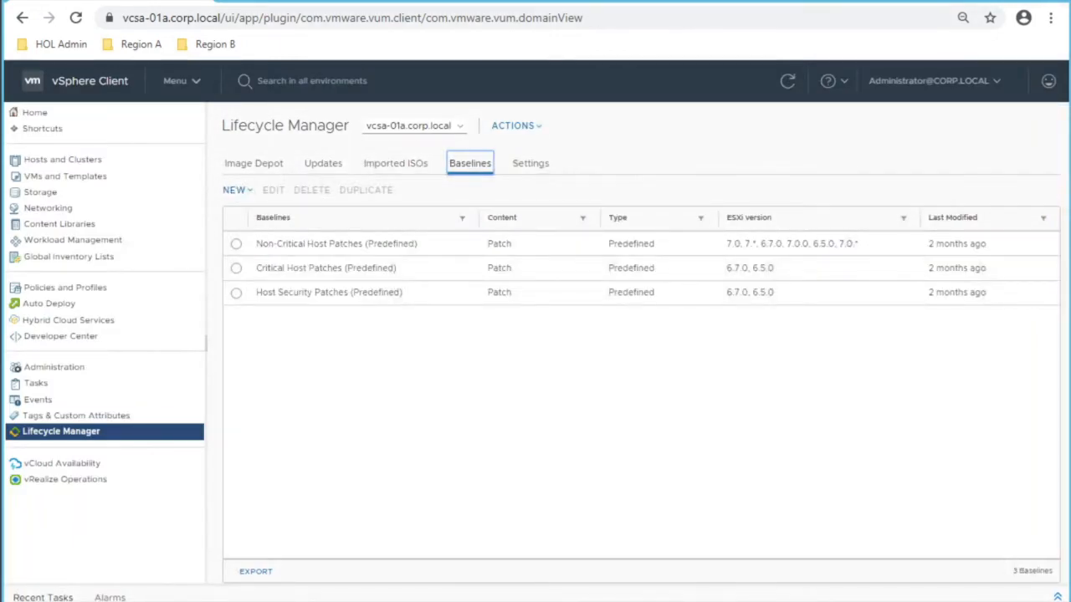
left_click(237, 190)
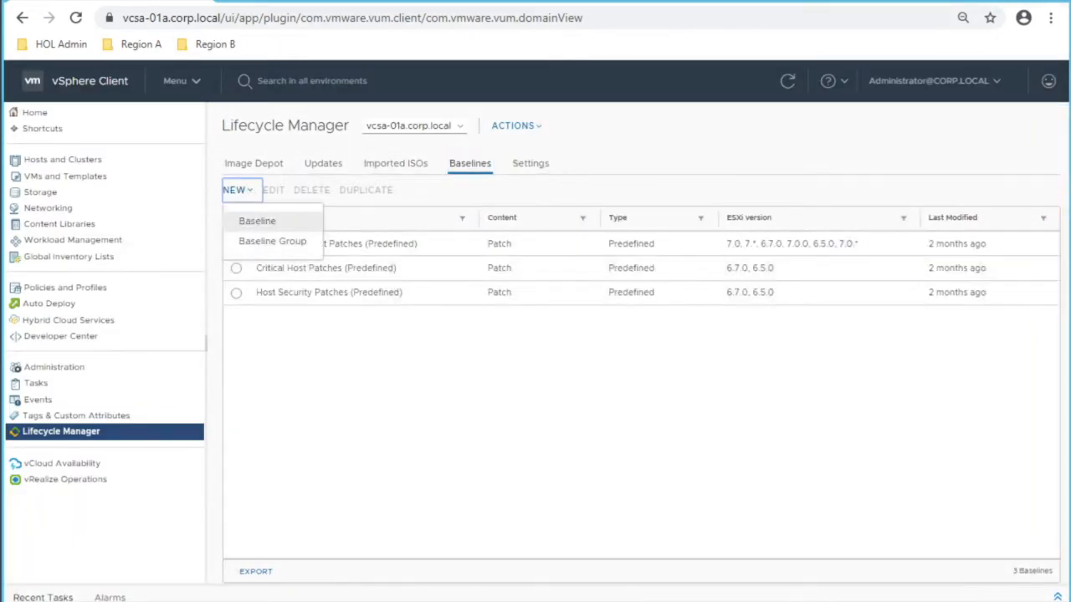
left_click(257, 221)
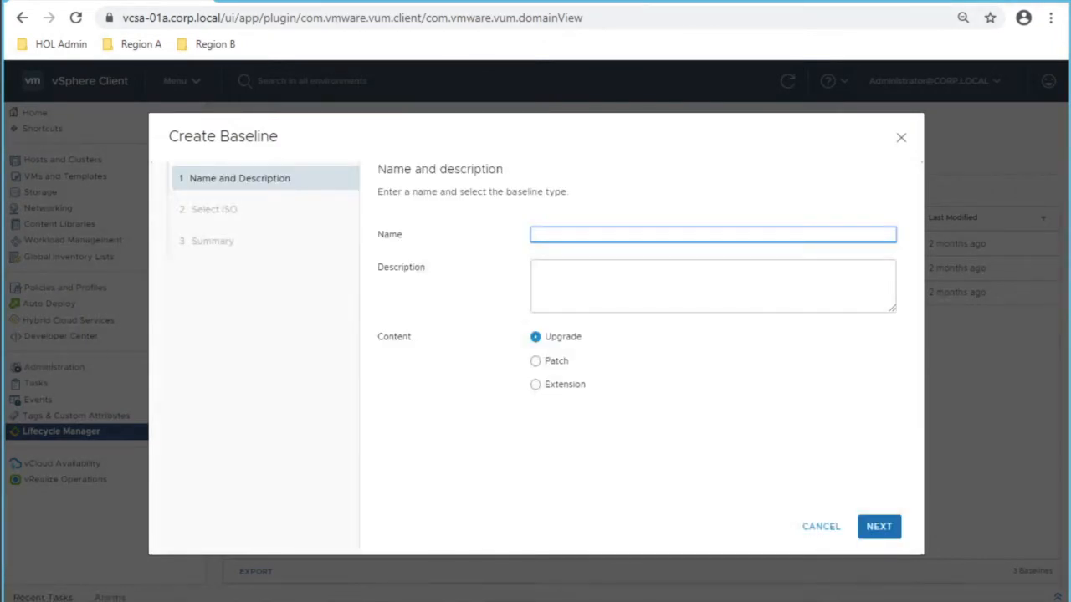
type("Virtually Testing - VCSA 01")
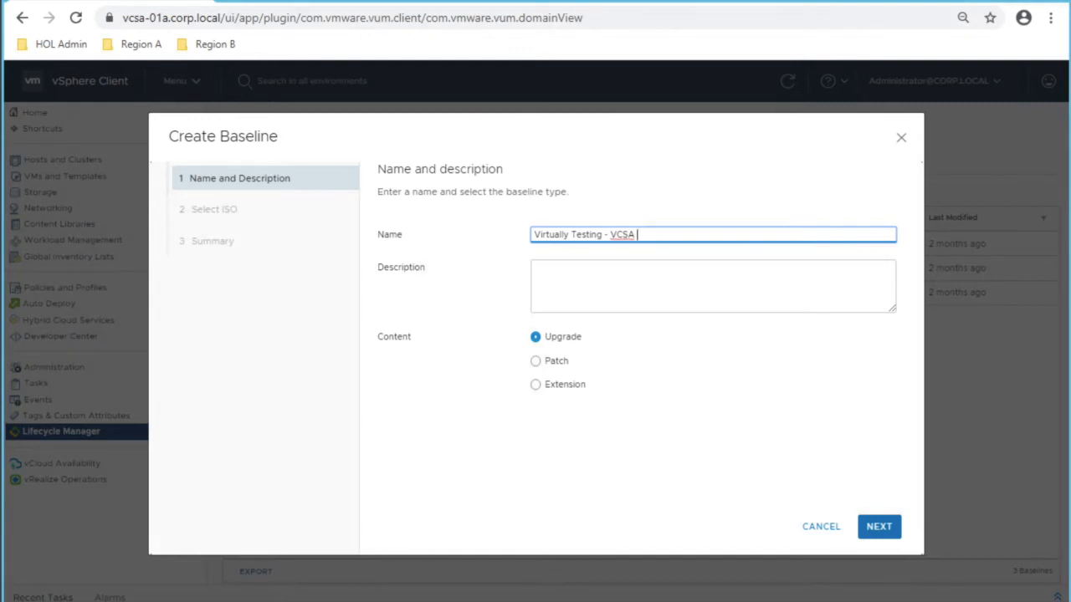
left_click(538, 271)
type("HOL")
Step: Base it on the ESXi-7.0.0-15843807-standard image and finish the baseline
left_click(878, 526)
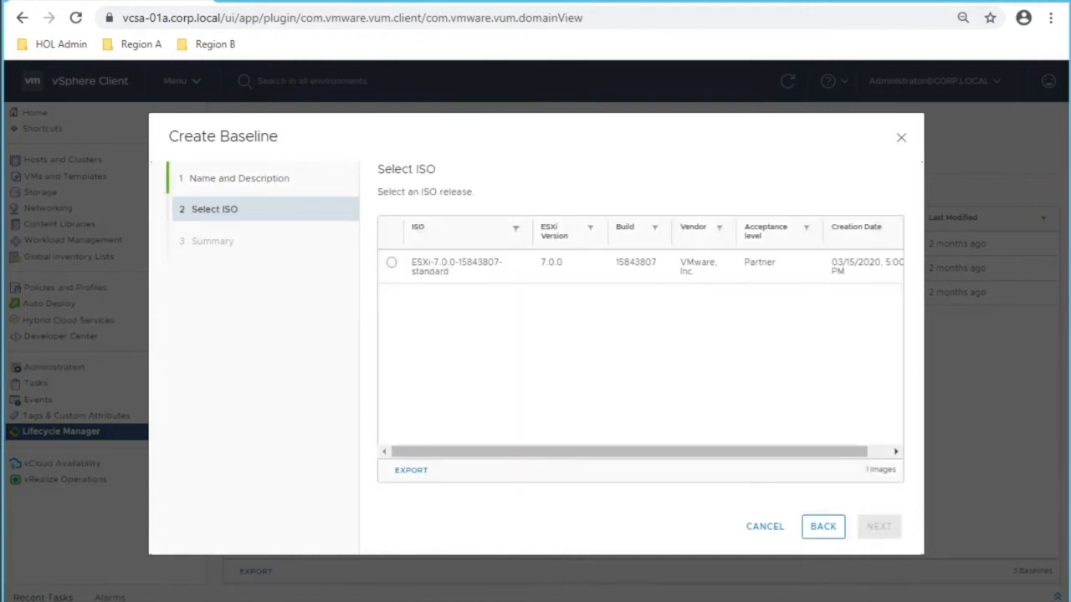
left_click(391, 262)
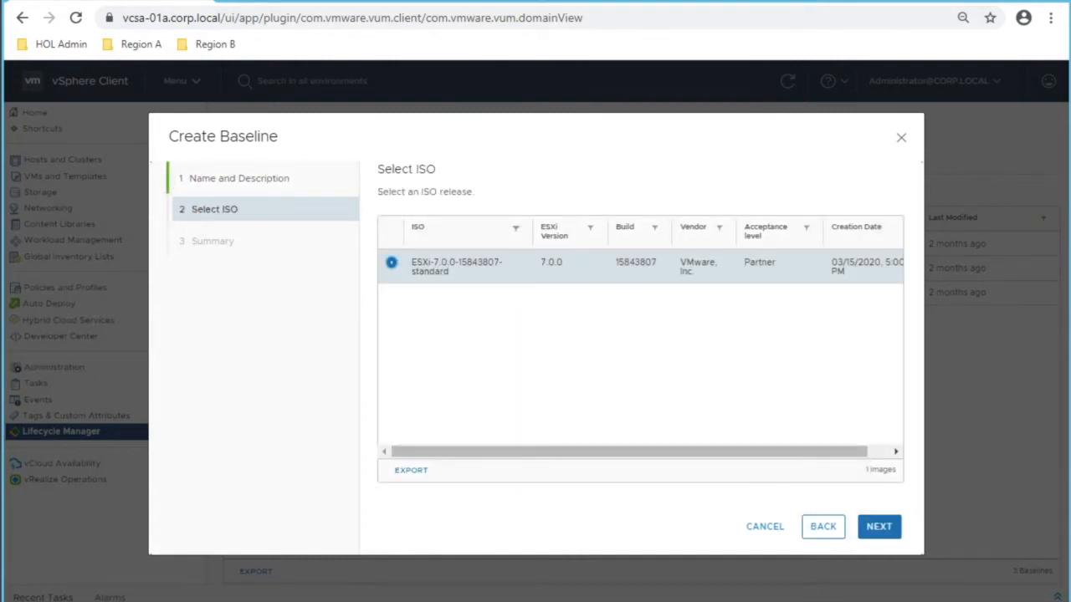
left_click(879, 526)
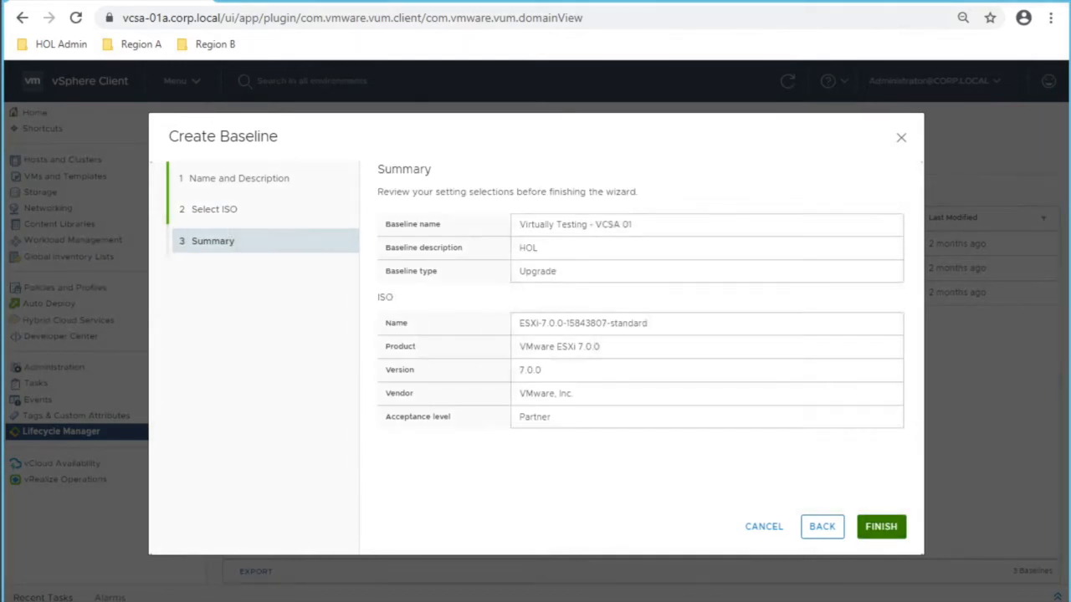
left_click(880, 526)
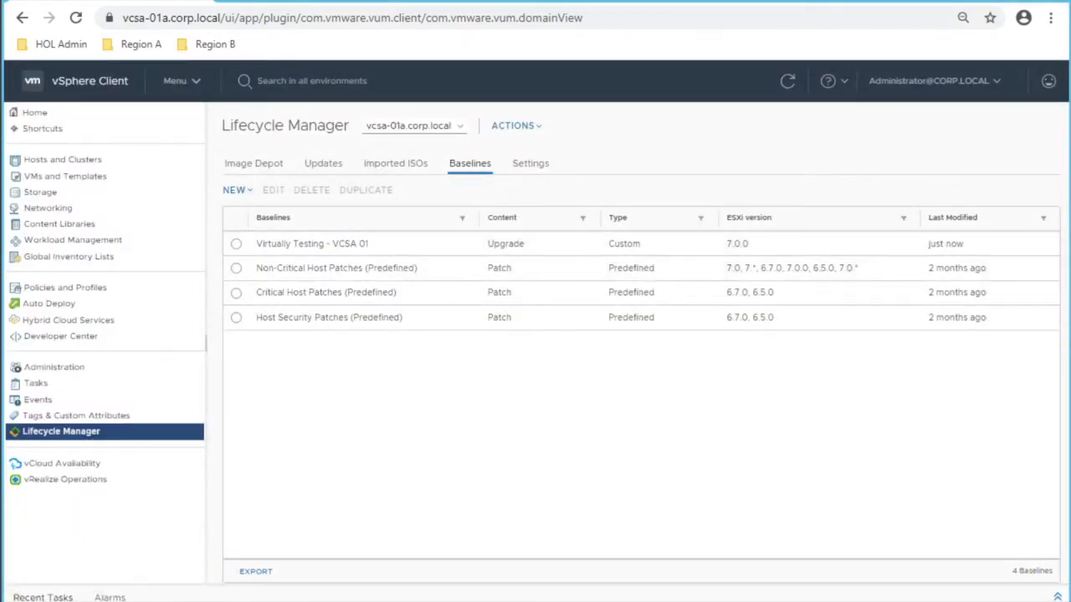
Step: Go to the Updates page of host esx-01a.corp.local in Hosts and Clusters
left_click(183, 81)
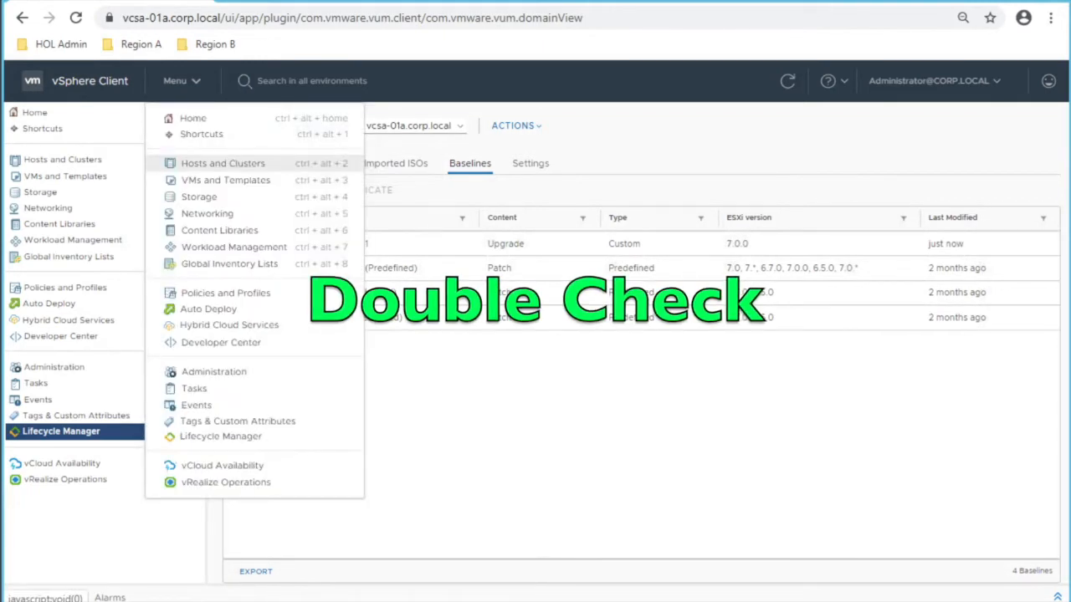
left_click(222, 164)
left_click(103, 198)
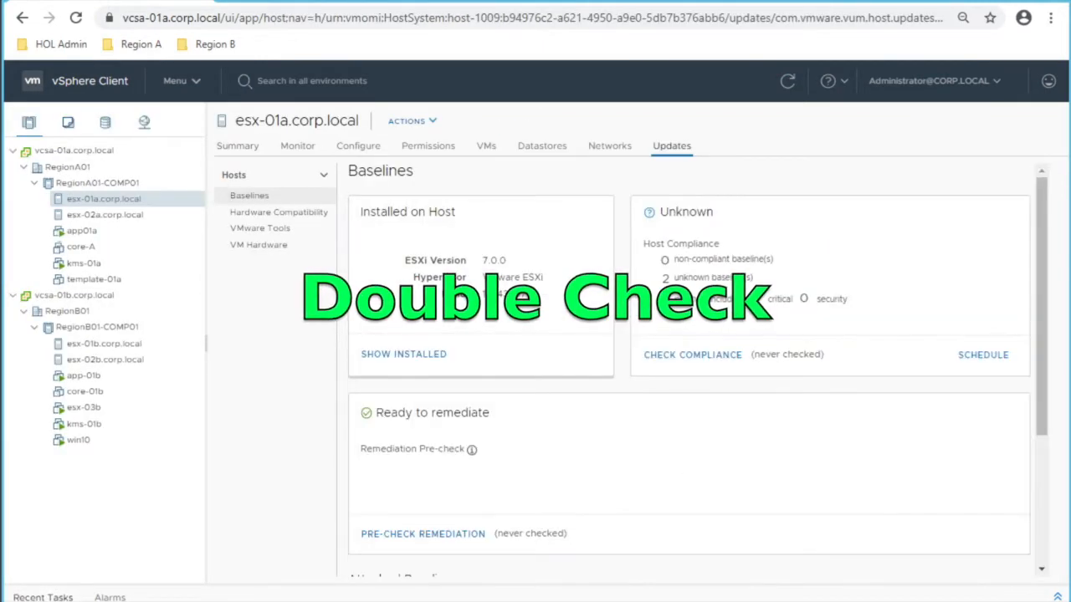
scroll(689, 372, "down", 2)
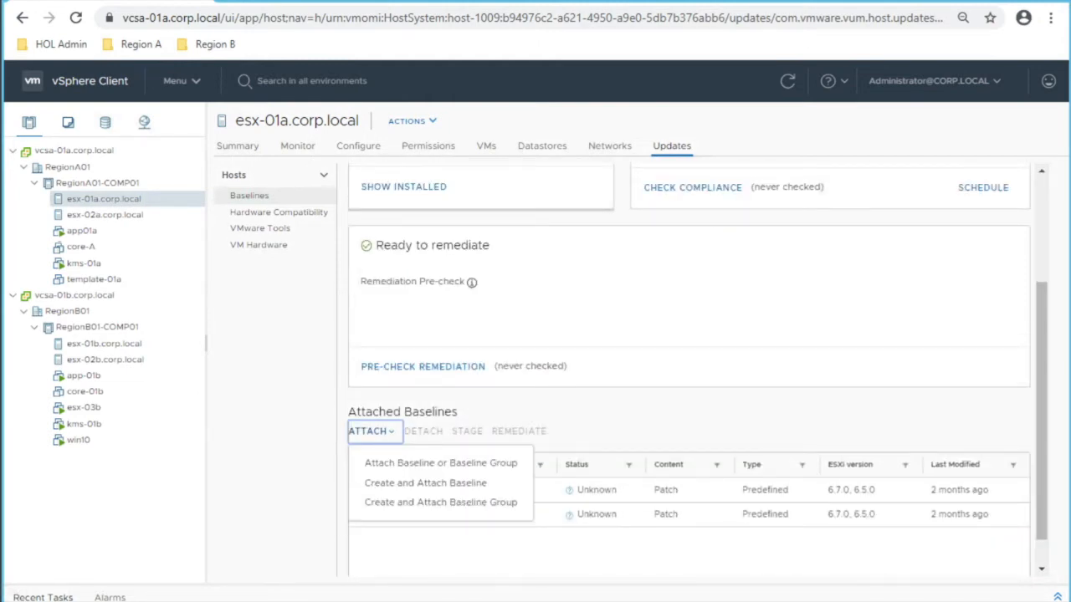
Step: Attach the Virtually Testing - VCSA 01 baseline to esx-01a.corp.local
left_click(369, 431)
left_click(418, 455)
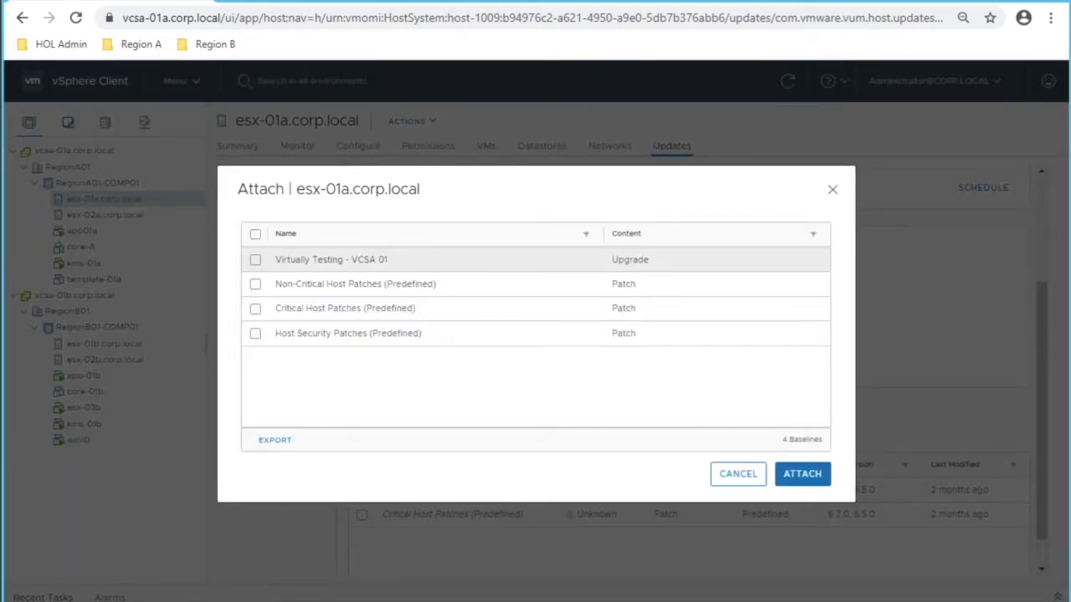
left_click(255, 259)
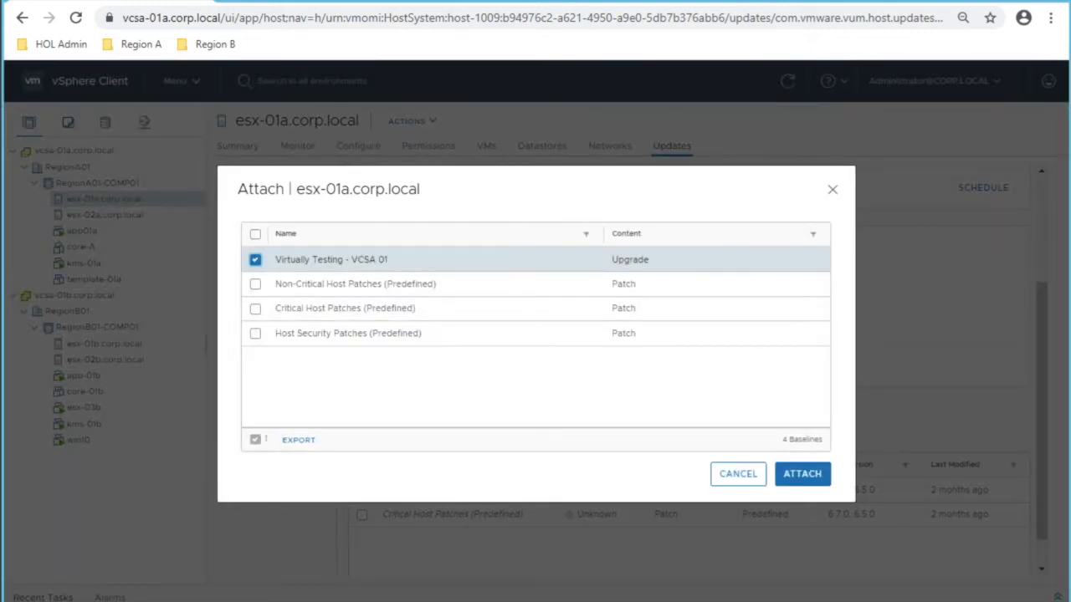
left_click(802, 473)
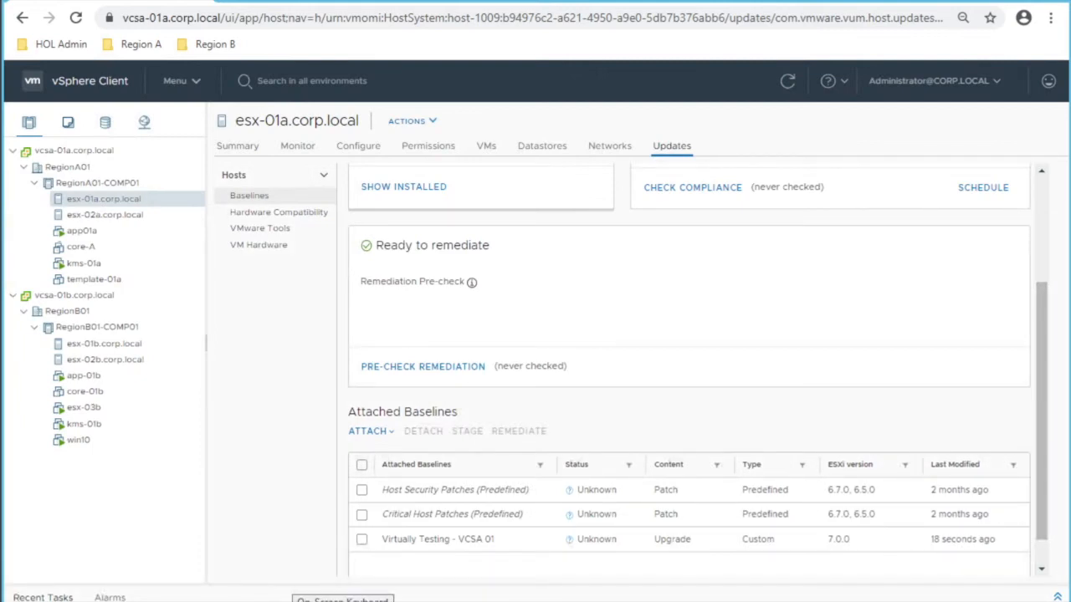
mouse_move(255, 600)
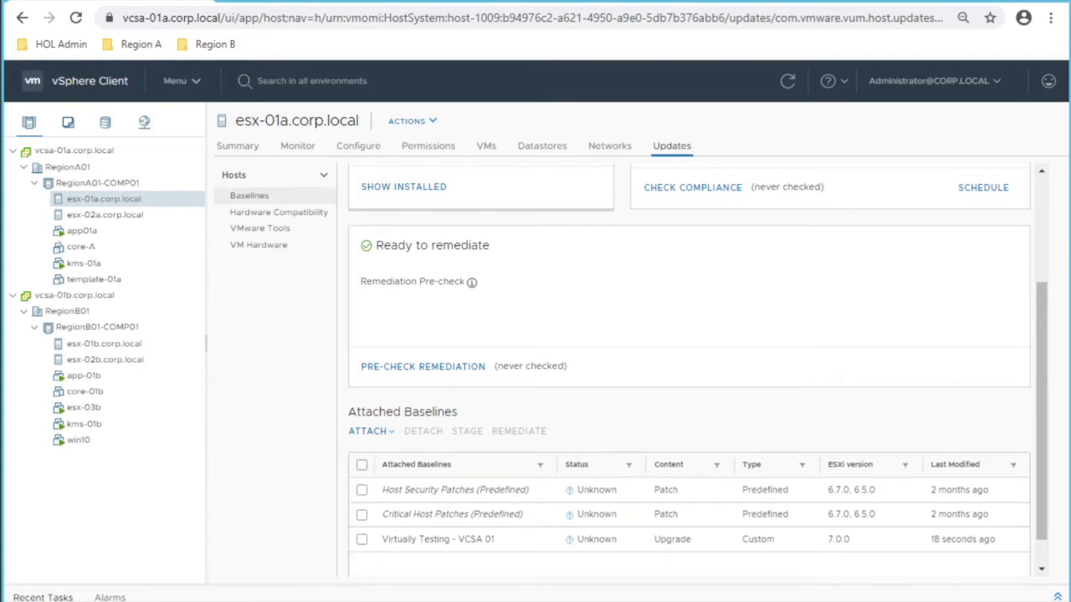
scroll(689, 368, "up", 3)
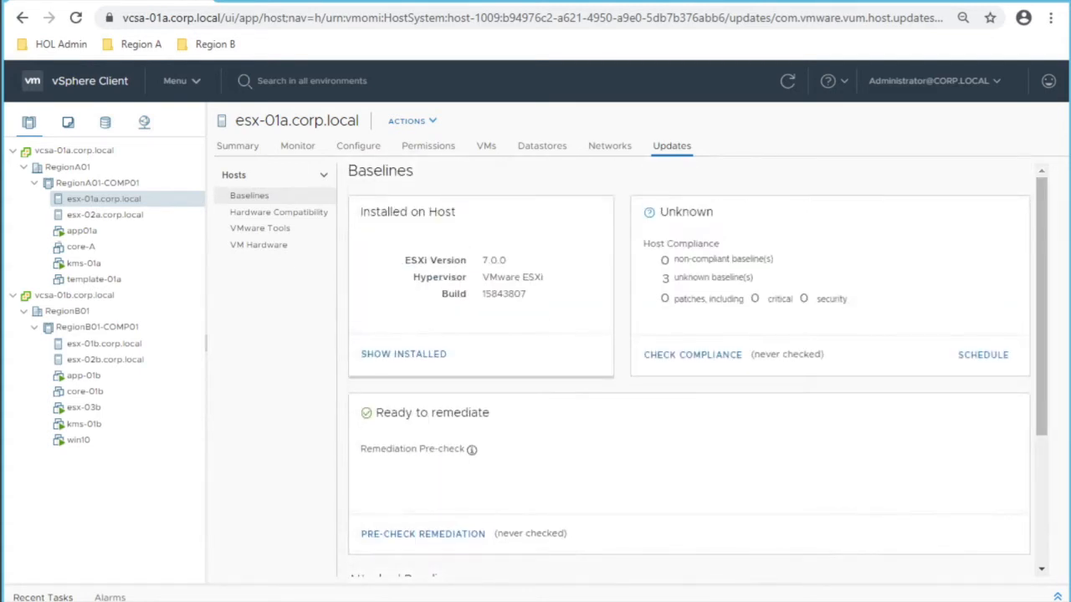
Step: Run Check Compliance on esx-01a, review its attached baselines, then select esx-02a.corp.local
left_click(692, 355)
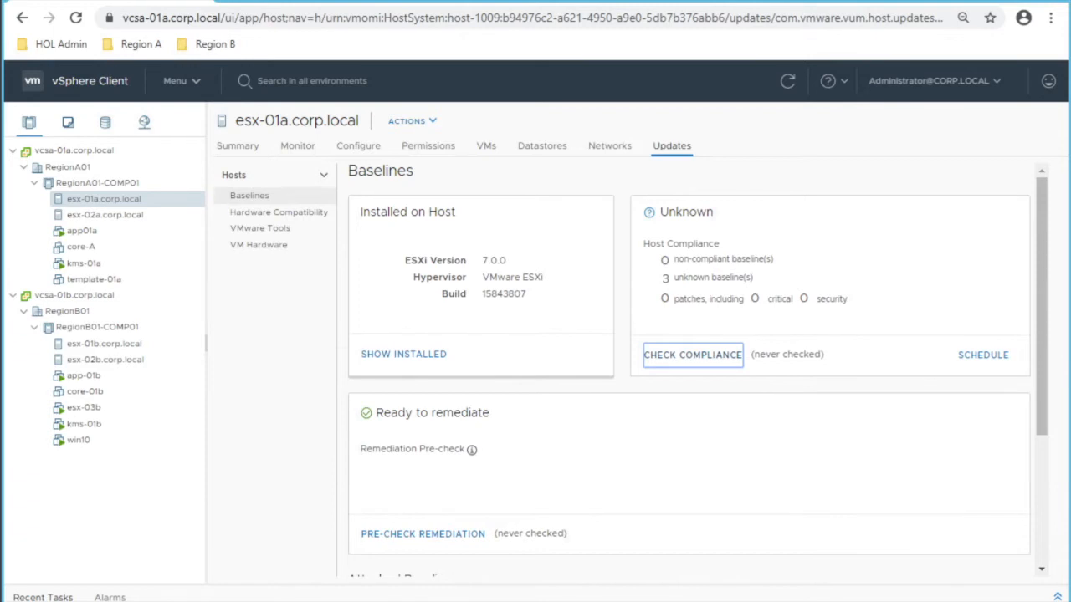
scroll(688, 369, "down", 3)
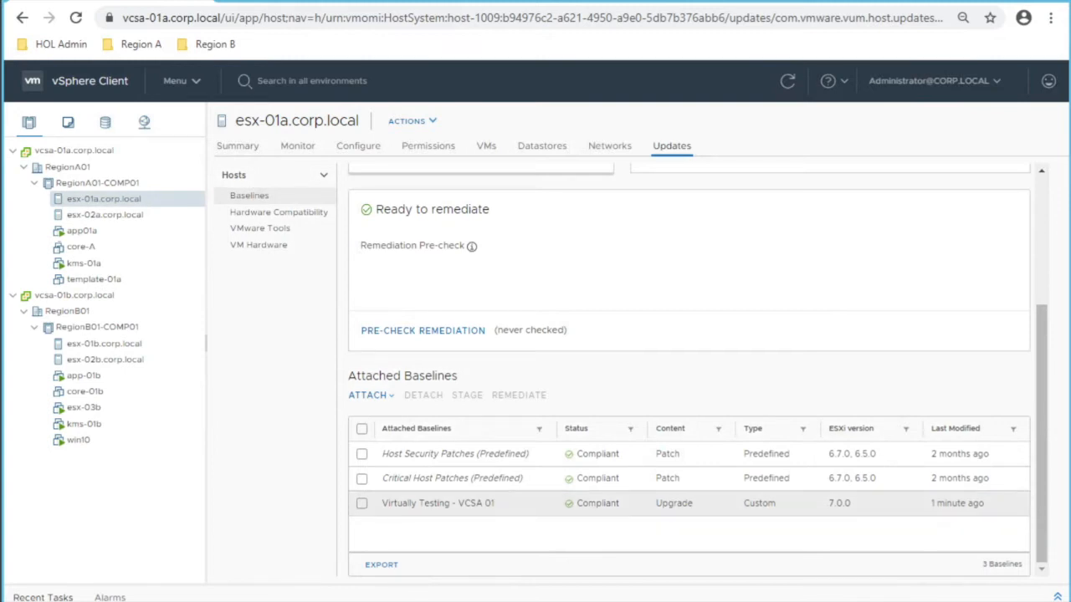
left_click(104, 215)
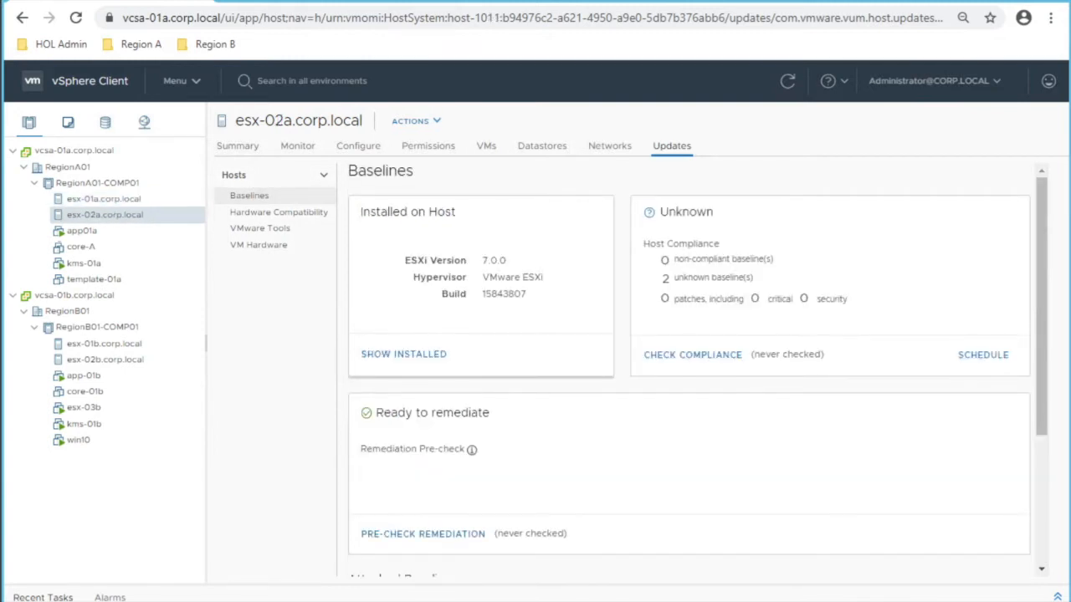
Step: Attach the Virtually Testing - VCSA 01 baseline to esx-02a.corp.local
scroll(689, 368, "down", 3)
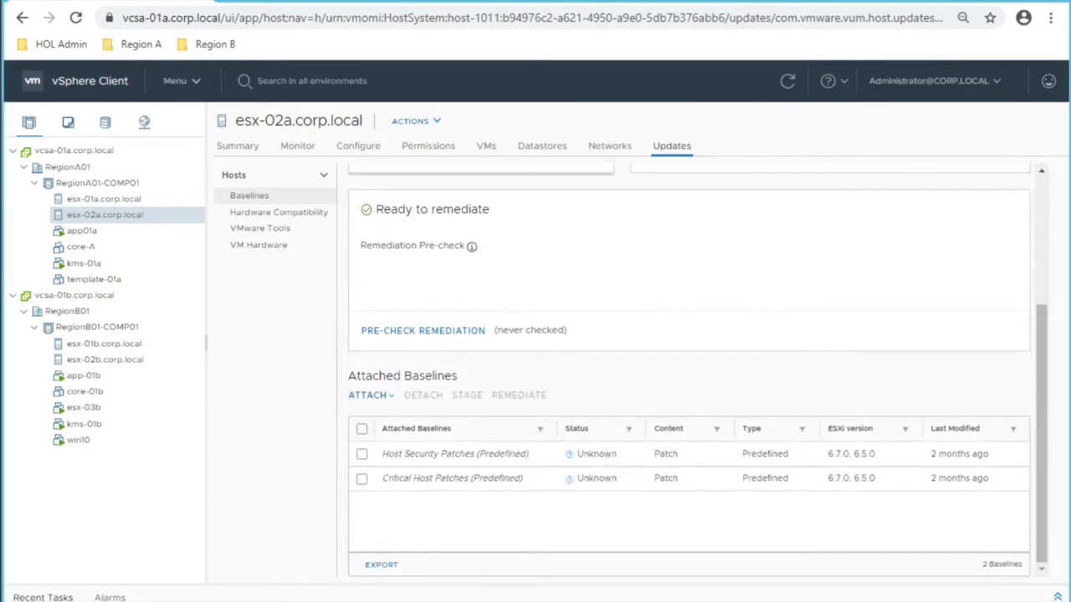
left_click(368, 394)
left_click(410, 427)
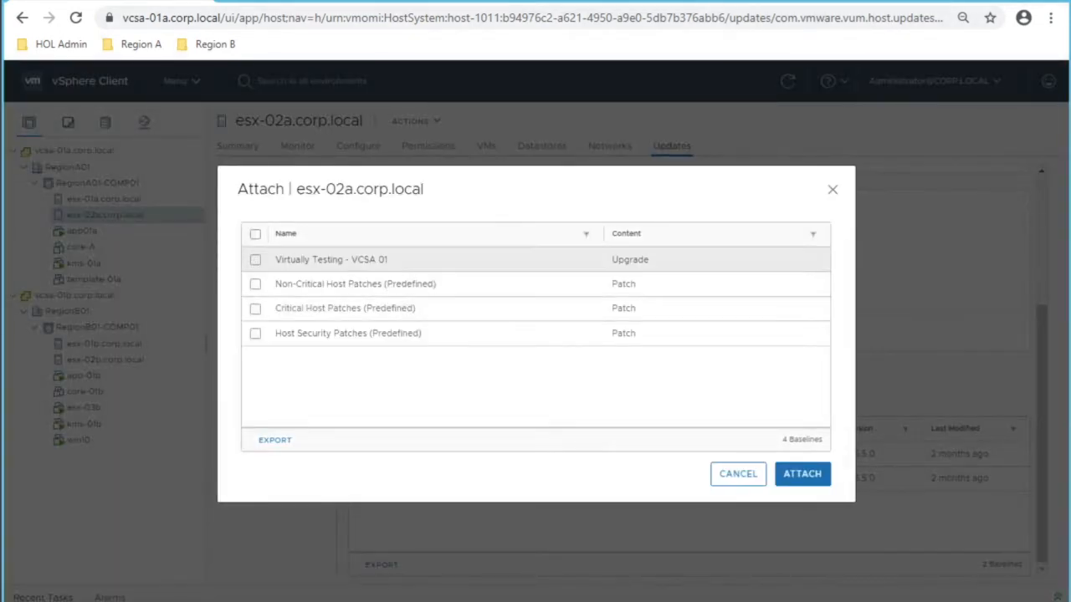
left_click(255, 259)
left_click(802, 474)
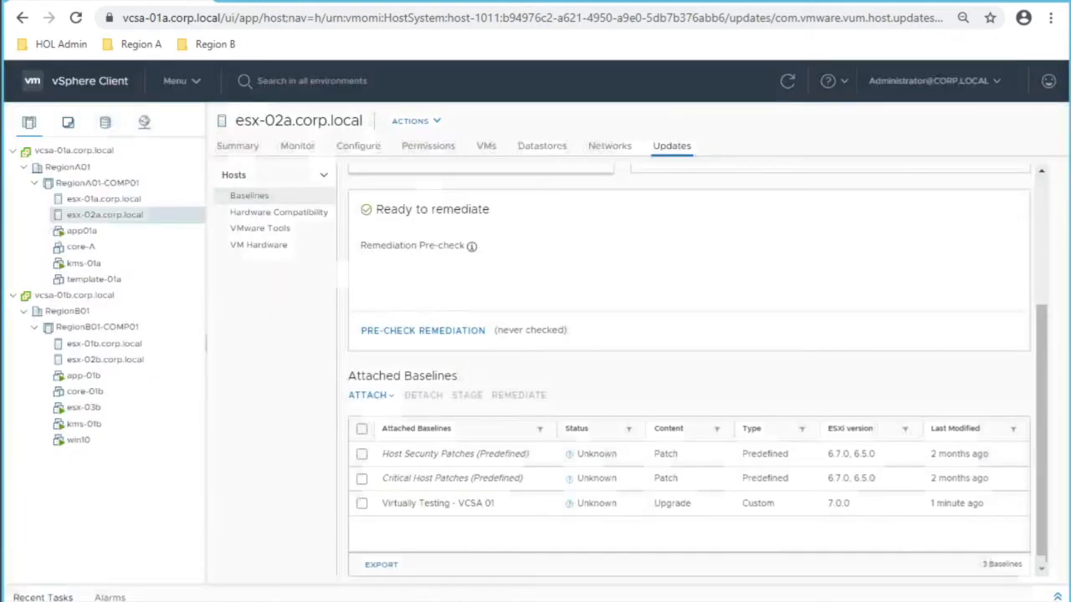
Step: Run the compliance check on esx-02a, then select host esx-01b.corp.local
scroll(688, 368, "up", 3)
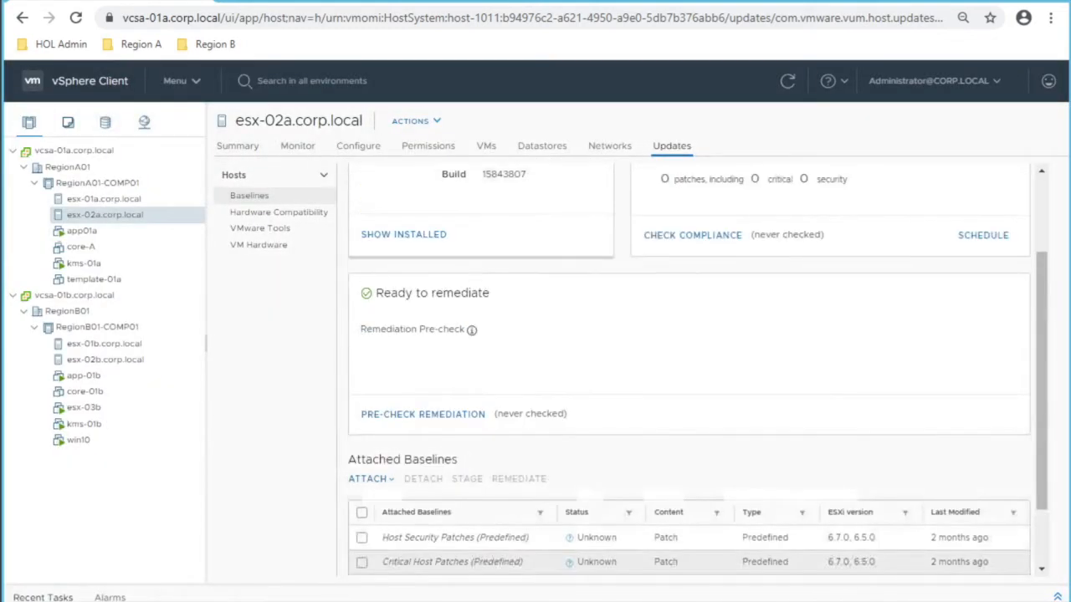
scroll(695, 365, "up", 1)
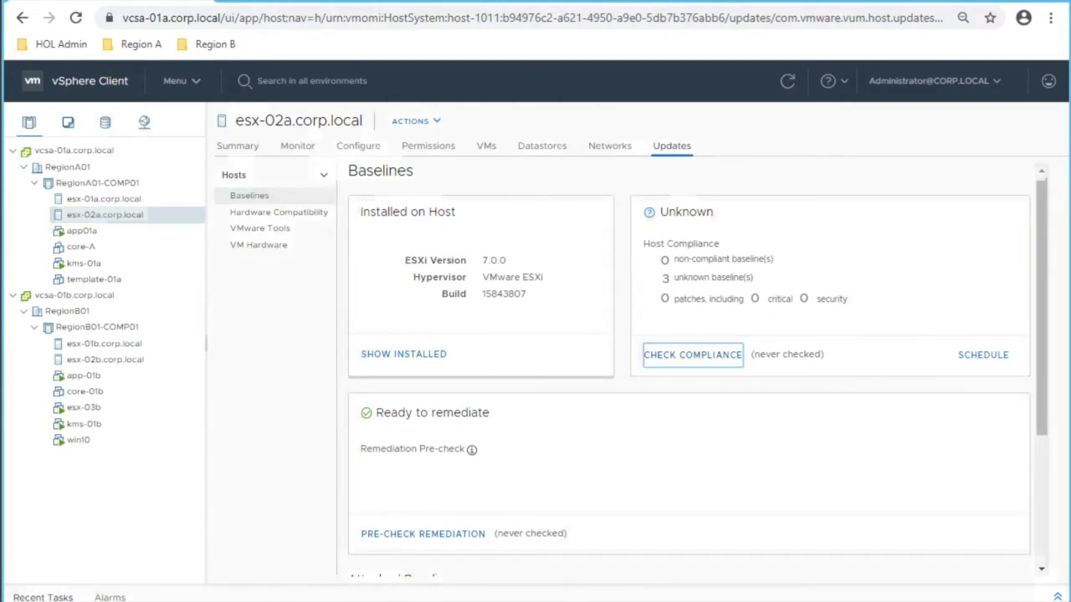
key("F5")
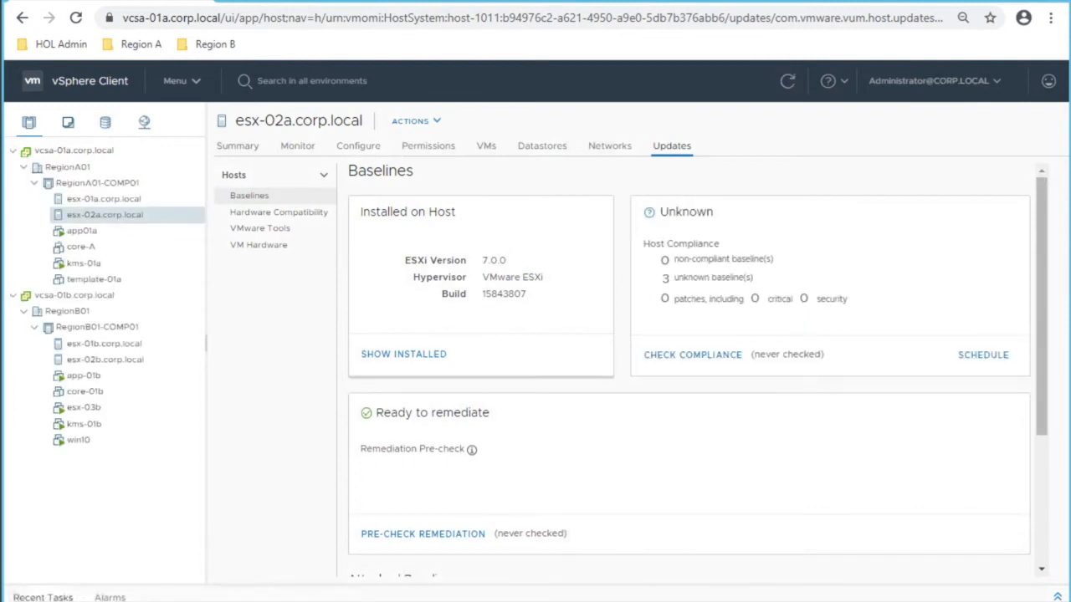
scroll(688, 368, "down", 5)
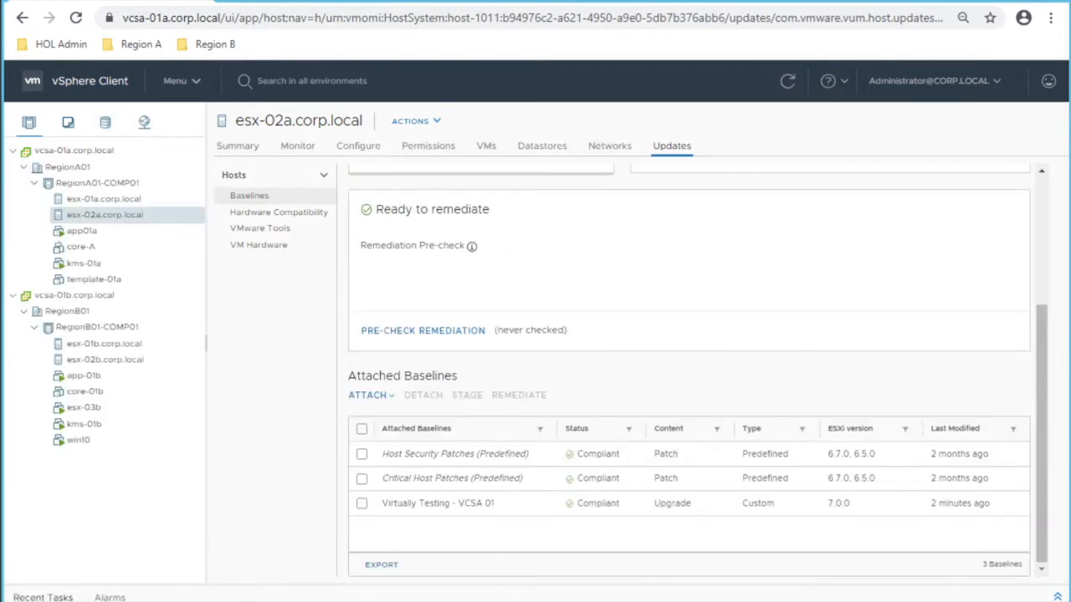
left_click(104, 344)
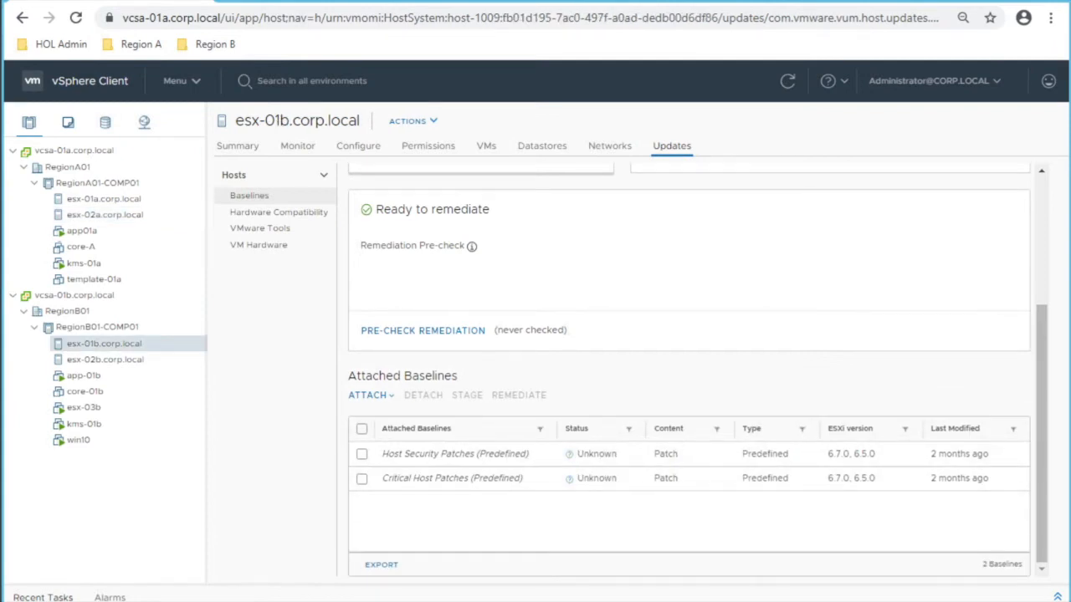
Step: Attach the Virtually Testing baseline to esx-01b.corp.local and review its three baselines
scroll(689, 368, "up", 4)
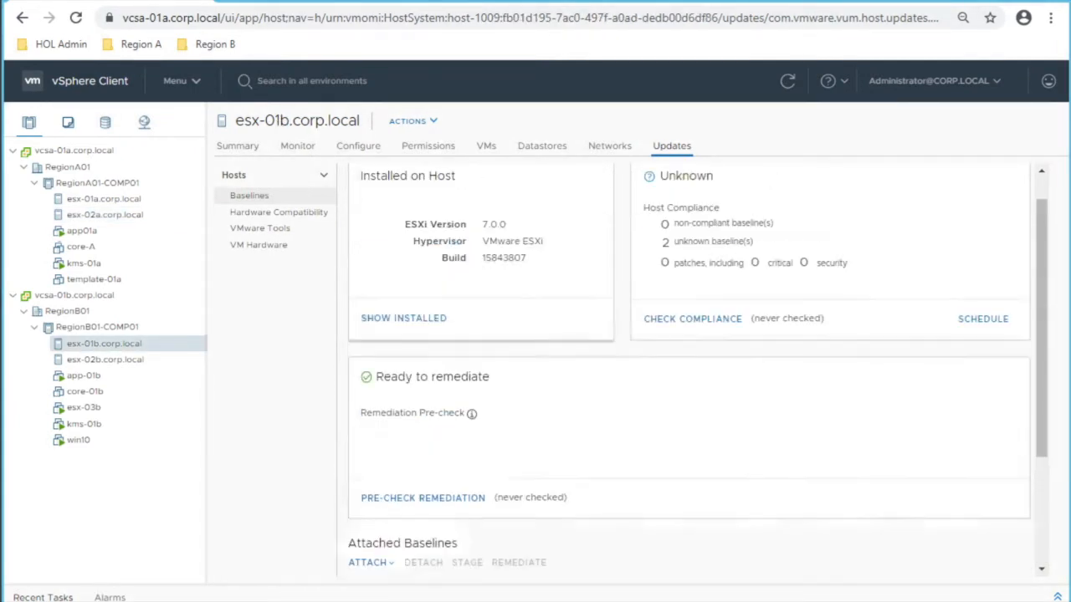
scroll(688, 368, "down", 4)
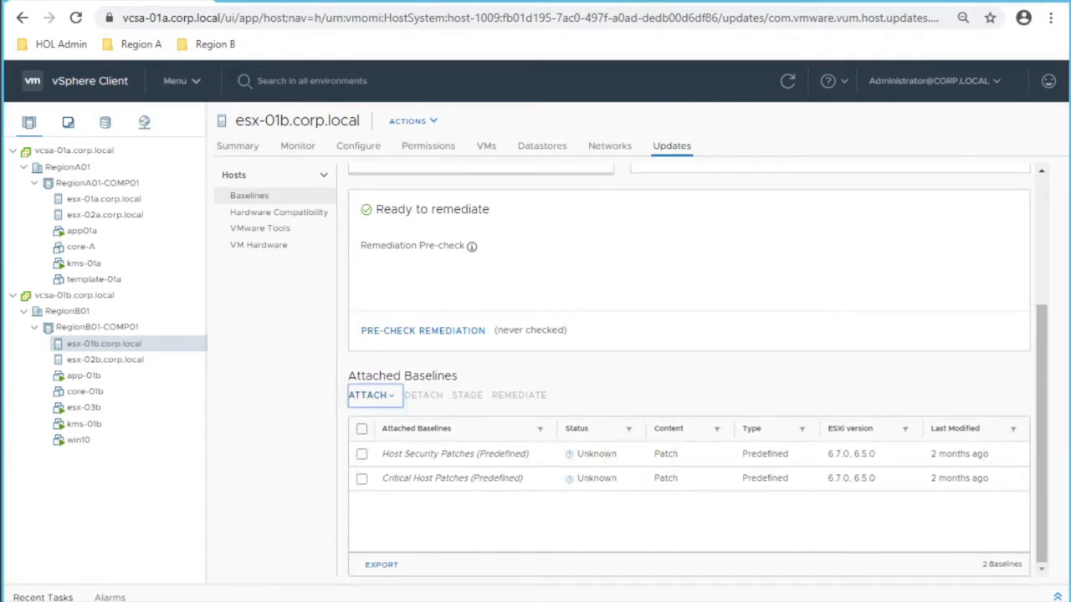
left_click(370, 395)
left_click(419, 426)
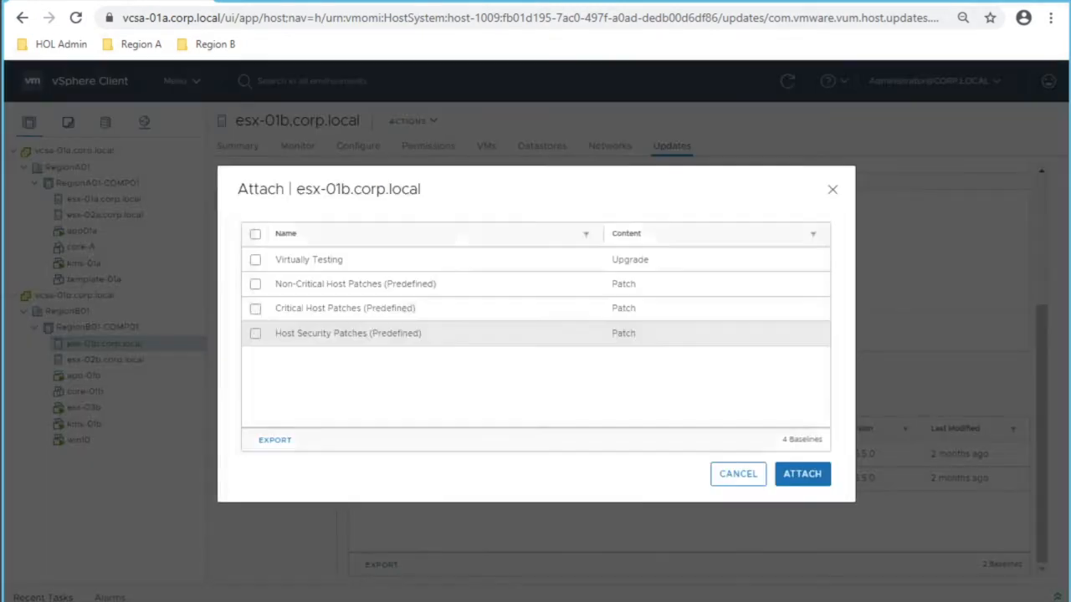
left_click(255, 260)
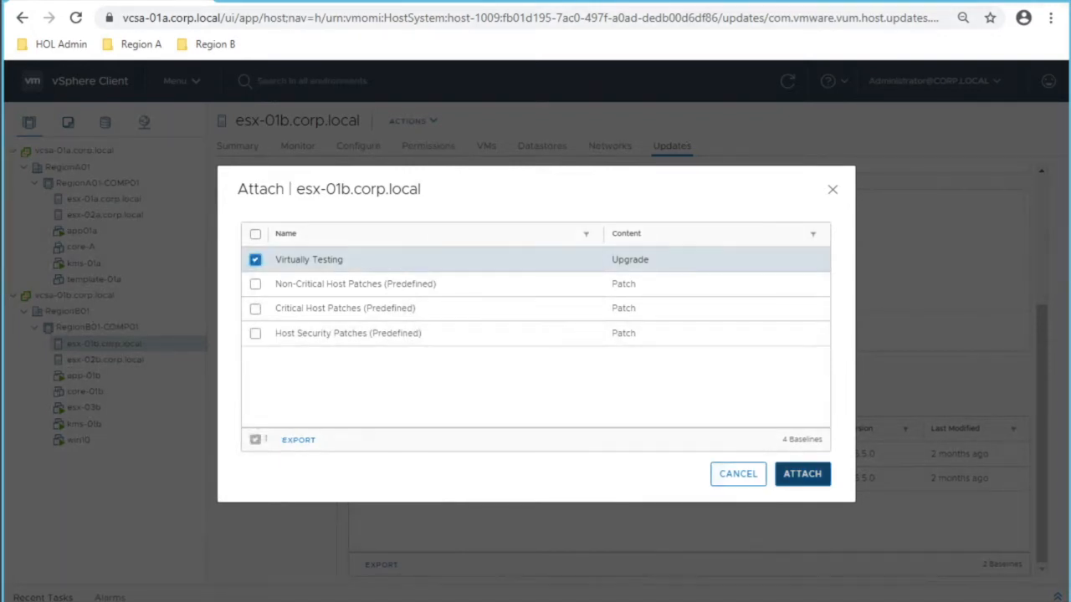
left_click(803, 473)
scroll(688, 372, "up", 1)
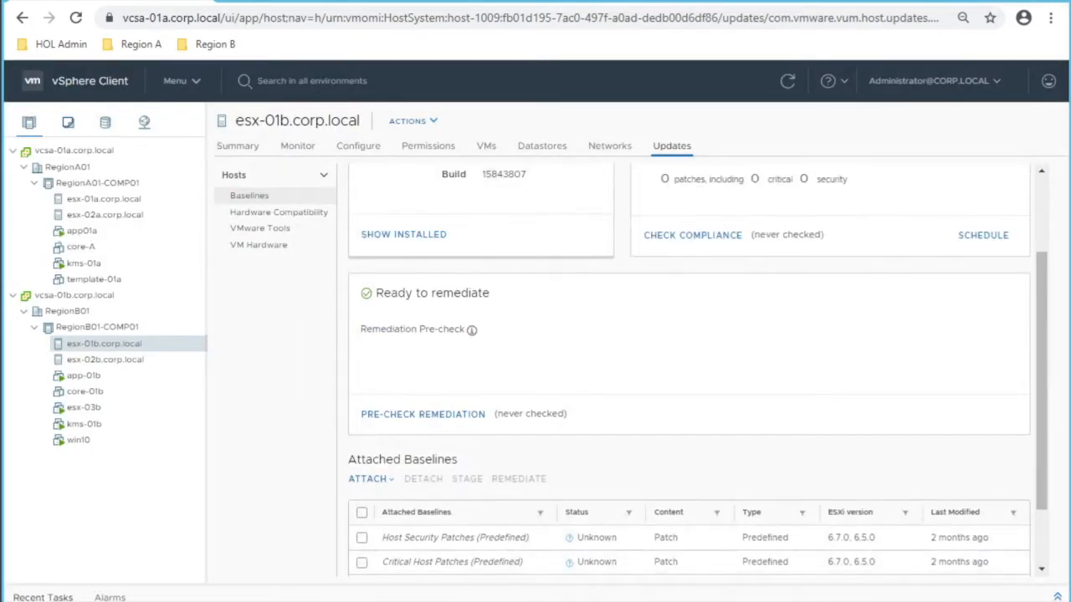
scroll(688, 366, "up", 2)
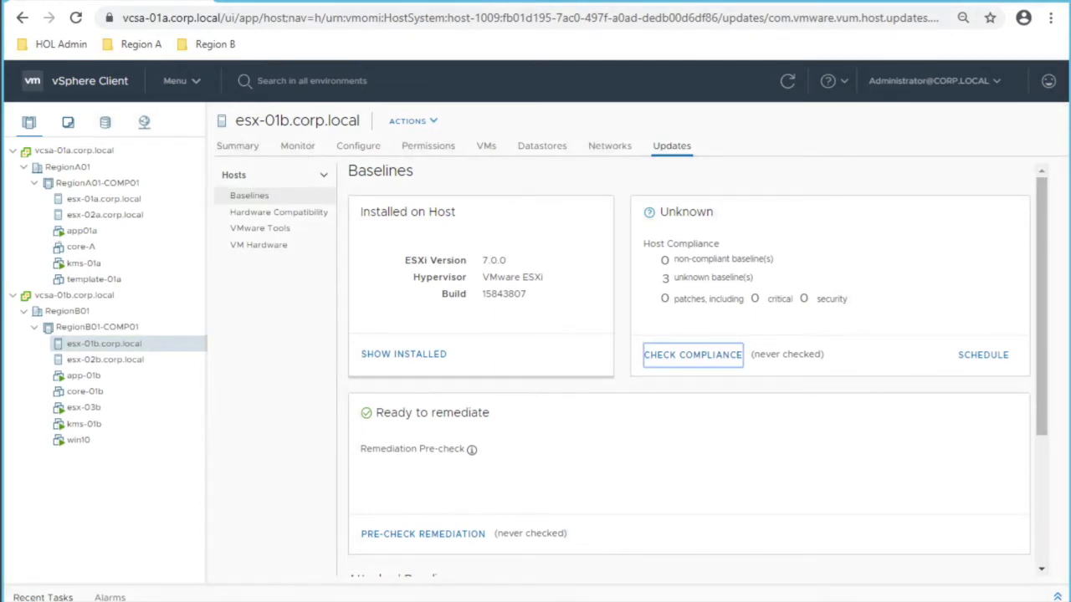
scroll(689, 372, "down", 2)
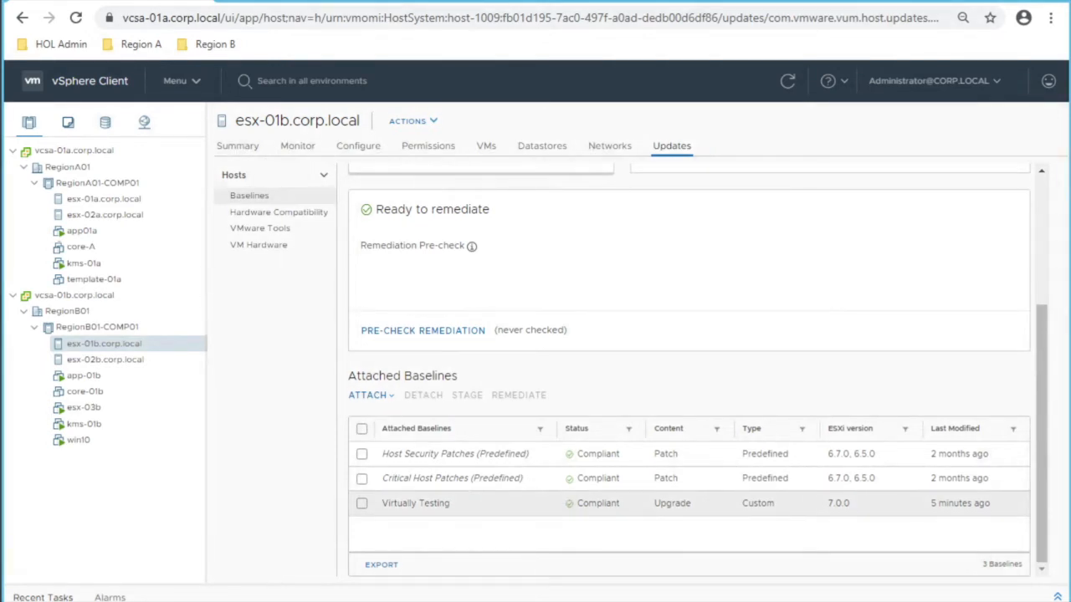
scroll(688, 372, "up", 2)
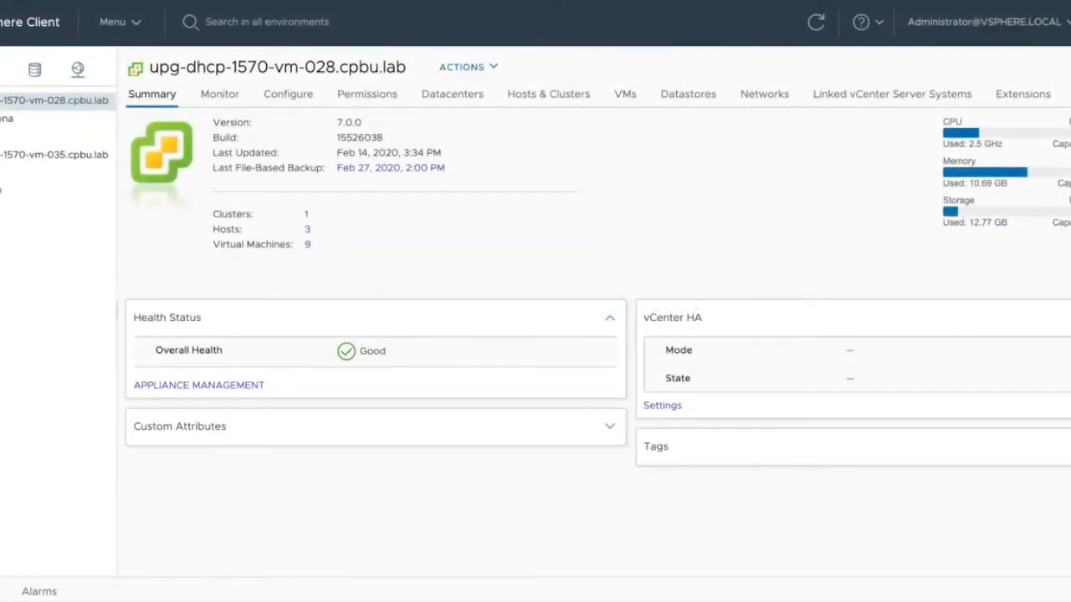
Step: View the vCenter's Update Planner and monitor its current interoperability
left_click(1069, 95)
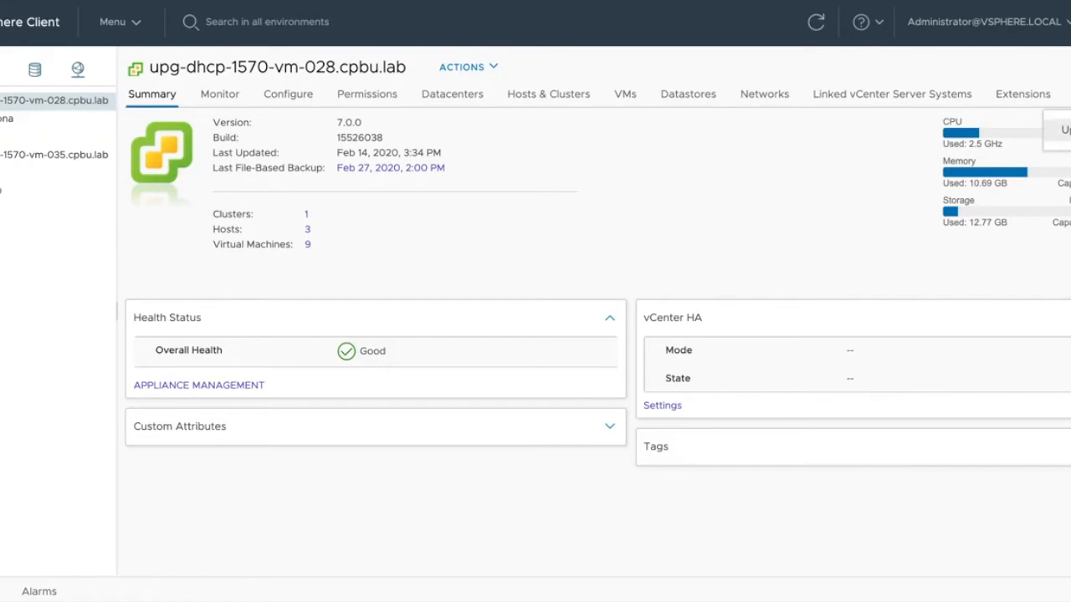
left_click(1062, 130)
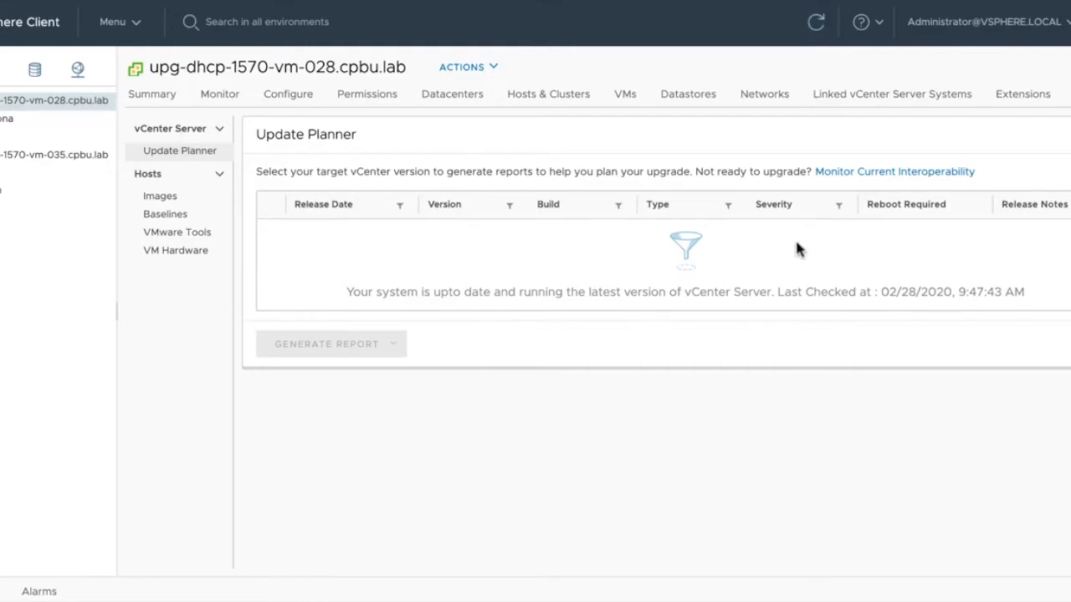
left_click(912, 173)
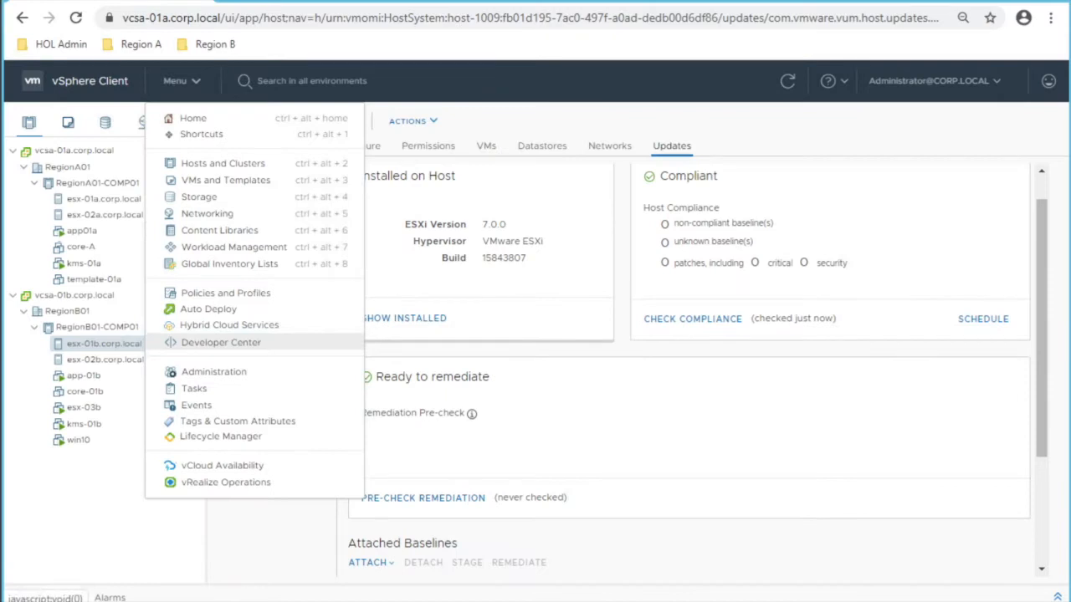
Step: In the API Explorer, switch to the appliance APIs and filter them for 'profile'
left_click(221, 342)
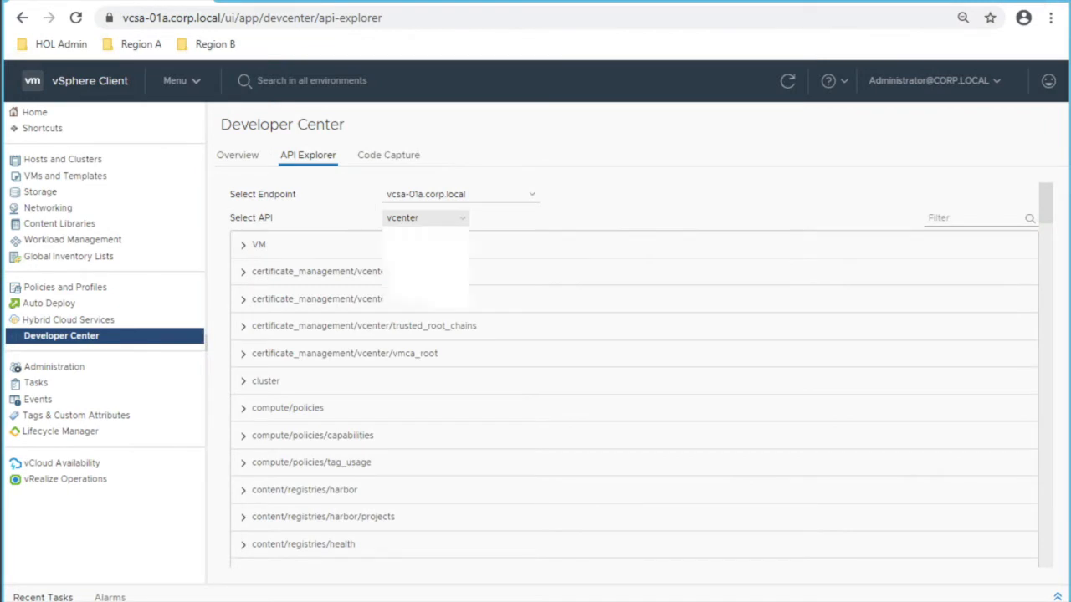
left_click(424, 218)
left_click(406, 232)
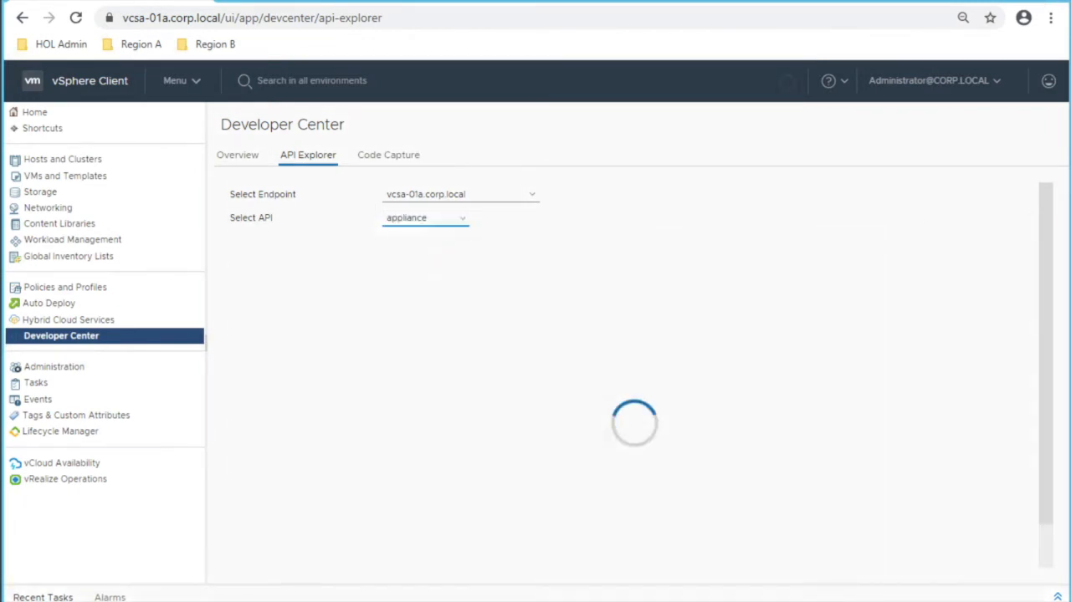
left_click(962, 217)
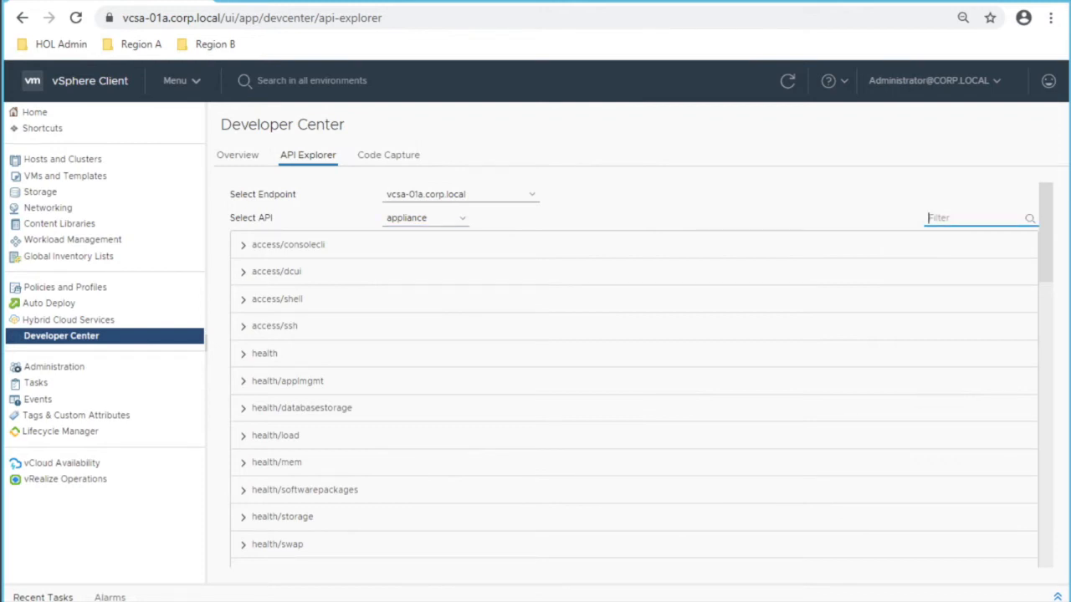
type("profile")
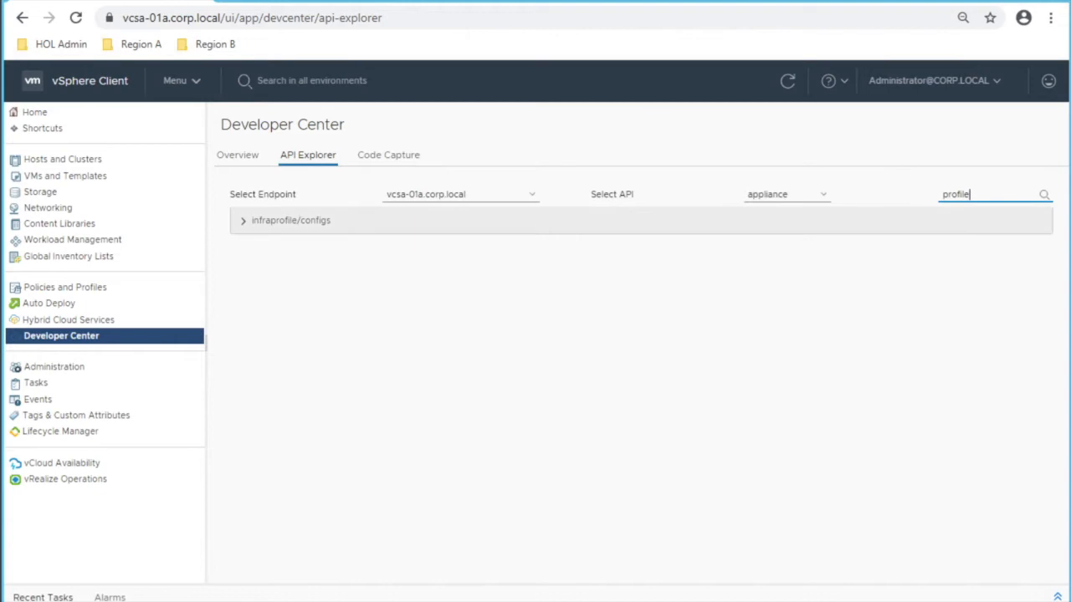
Step: Execute GET infraprofile/configs and download the ApplianceManagement profile as JSON
left_click(291, 220)
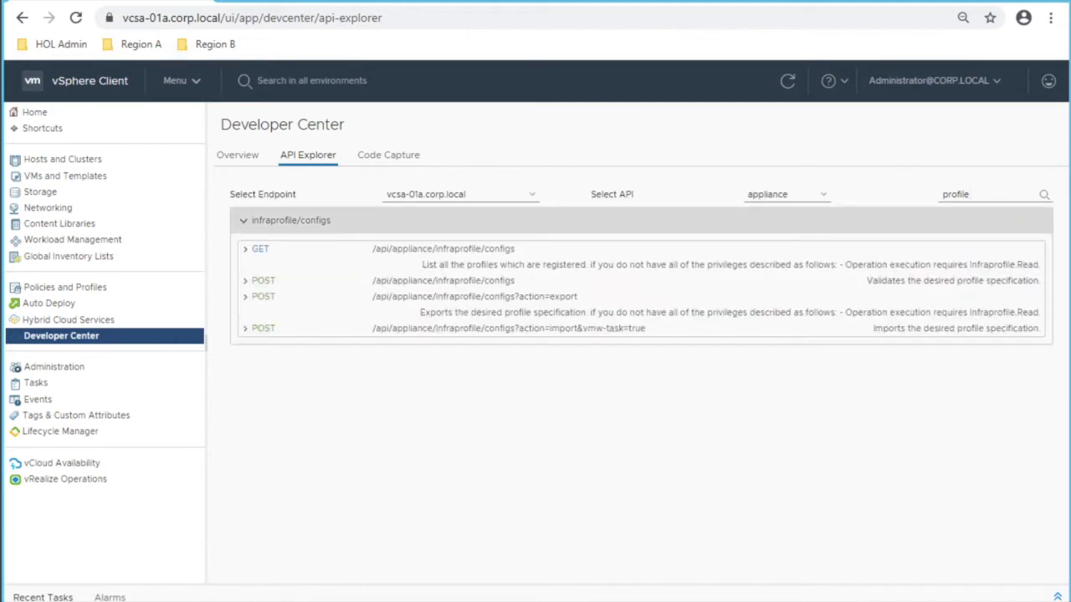
left_click(260, 248)
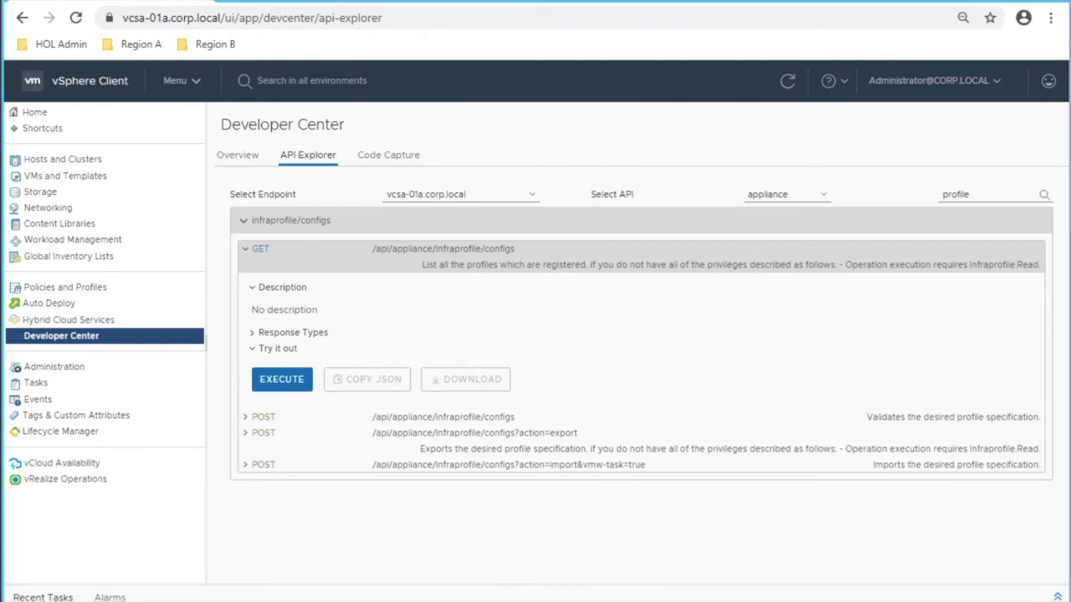
left_click(281, 379)
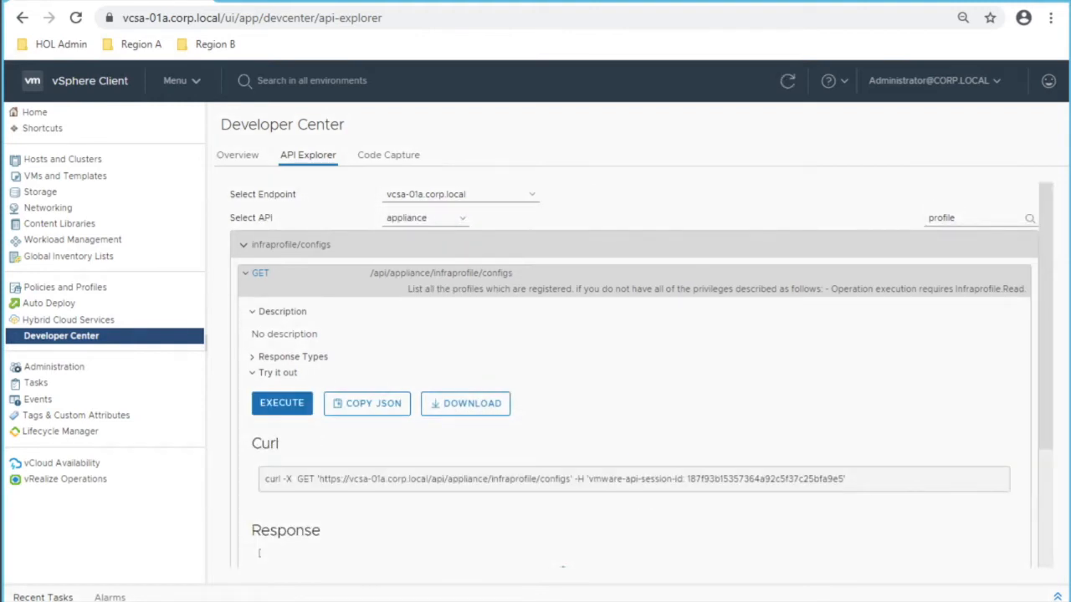
scroll(636, 376, "down", 2)
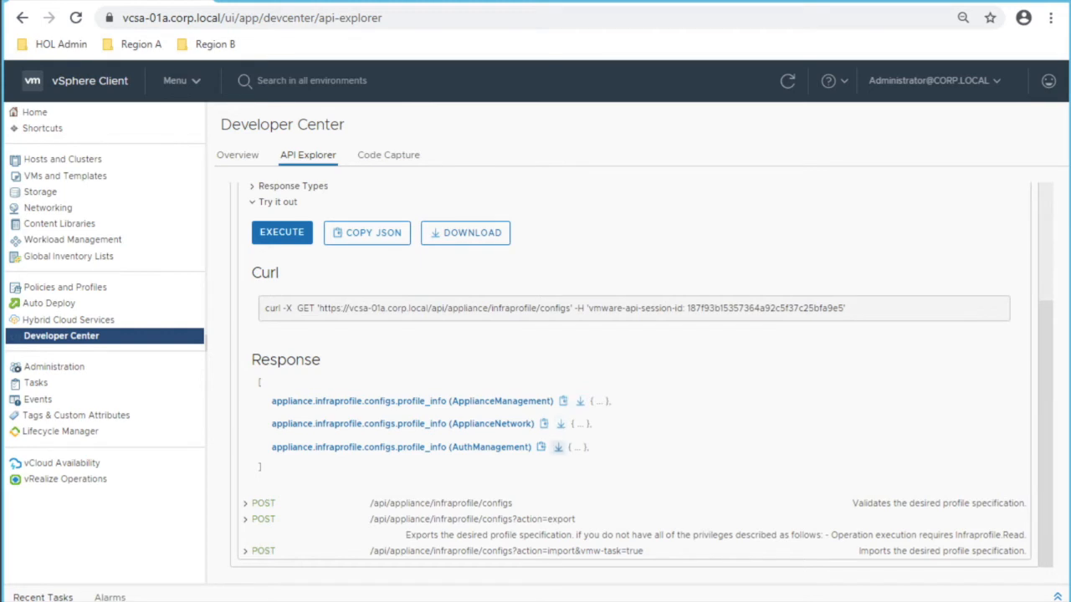
left_click(580, 401)
scroll(580, 401, "up", 2)
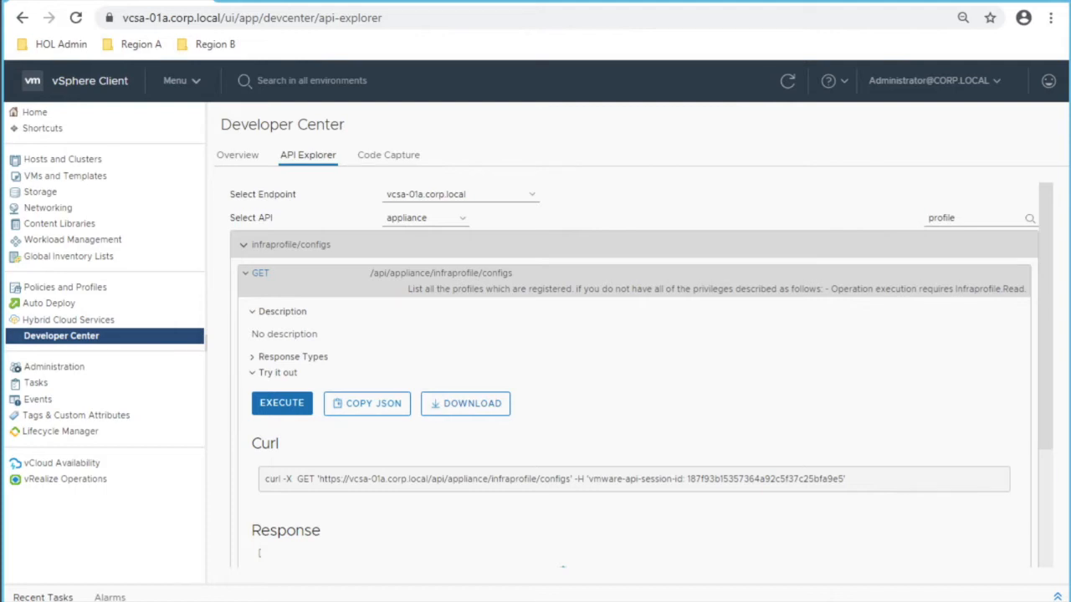
left_click(181, 80)
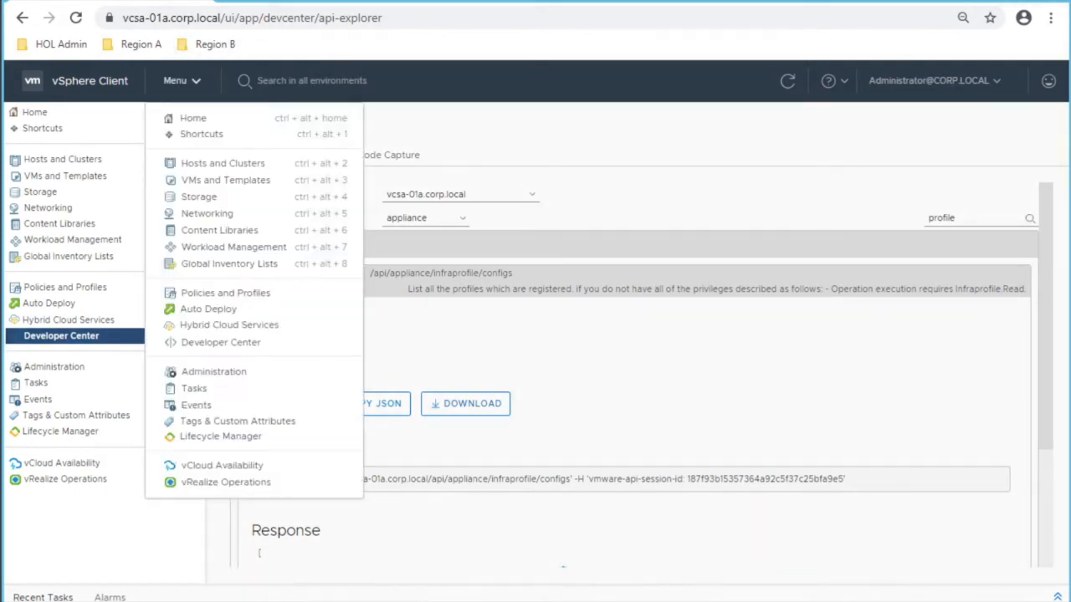
Step: Open System Configuration and expand details for vcsa-01b and vcsa-01a
left_click(213, 372)
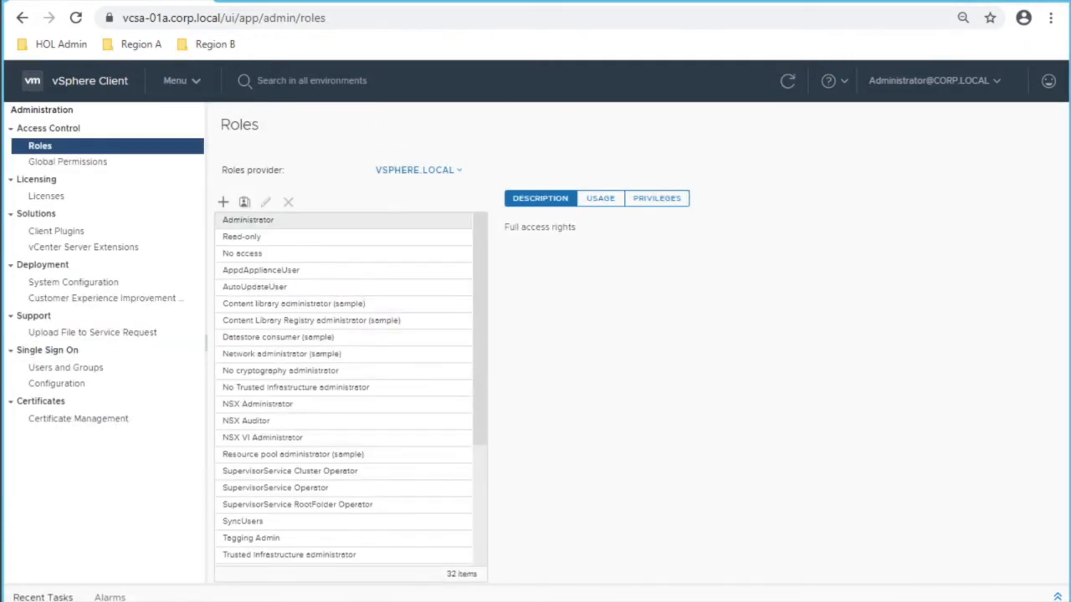
left_click(74, 282)
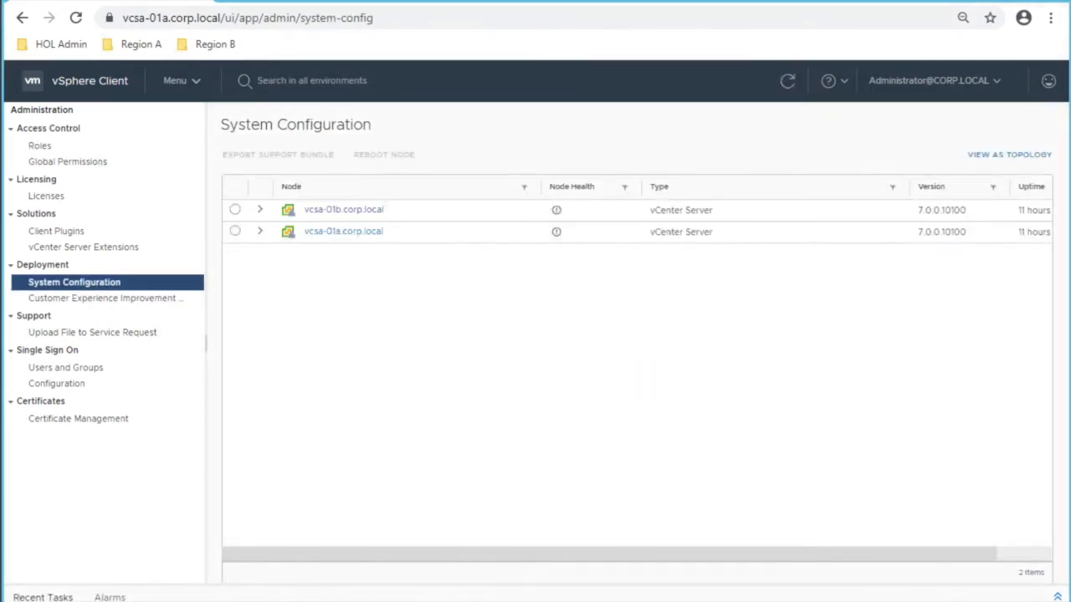
left_click(260, 209)
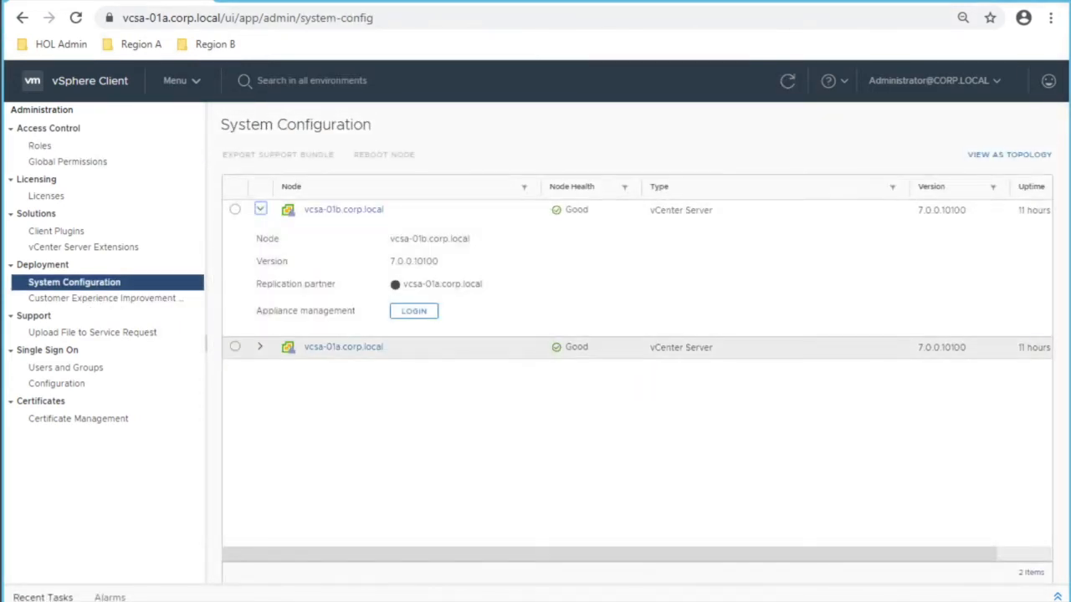
left_click(260, 347)
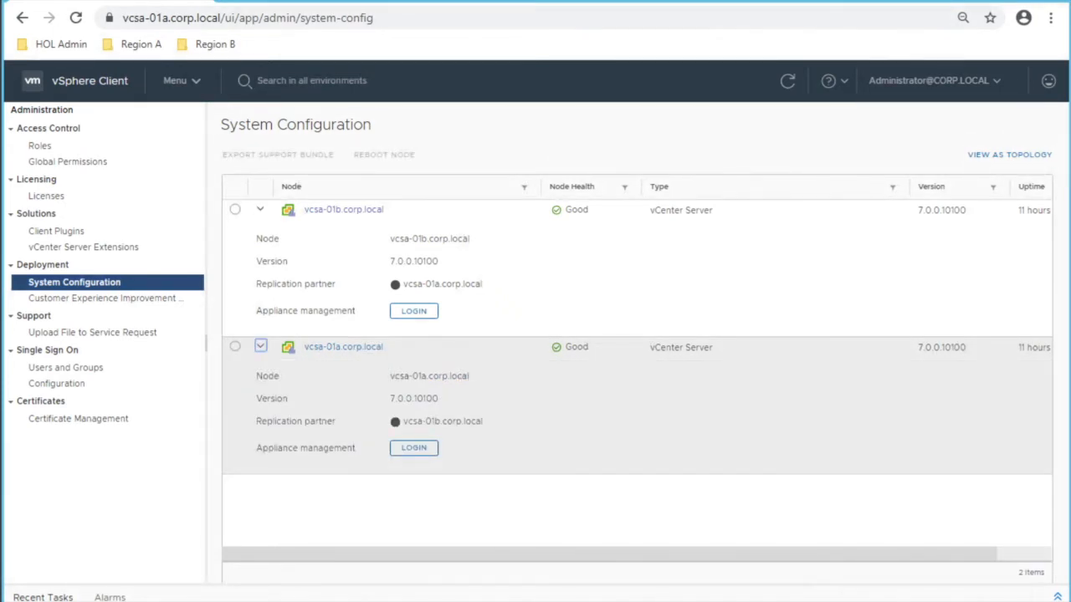
Step: Inspect the zoomed topology view, return to the table, and open vcsa-01b appliance login
left_click(1009, 154)
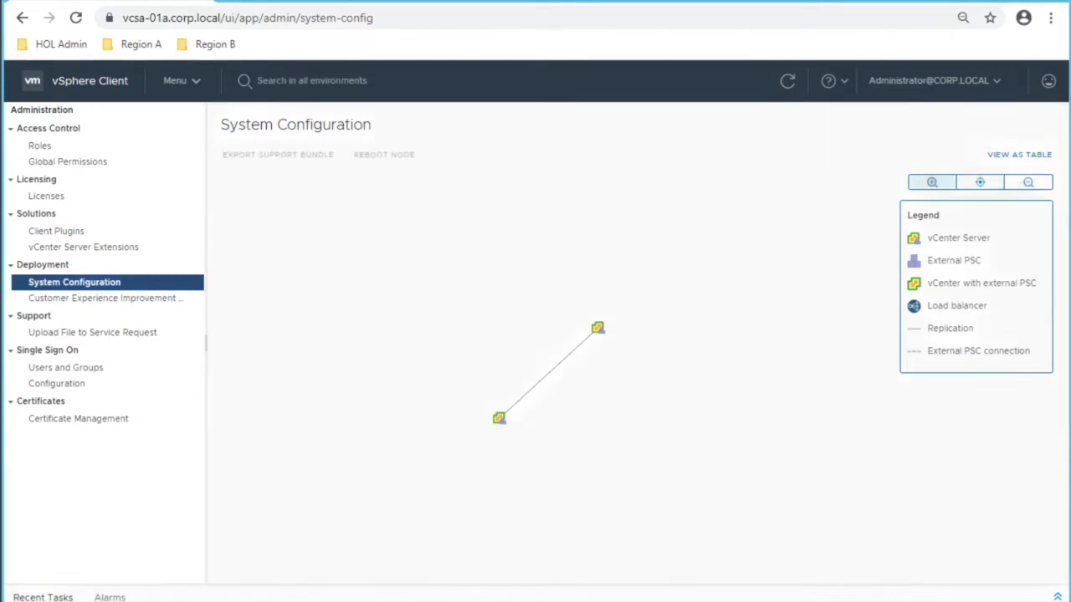
left_click(931, 182)
left_click(931, 183)
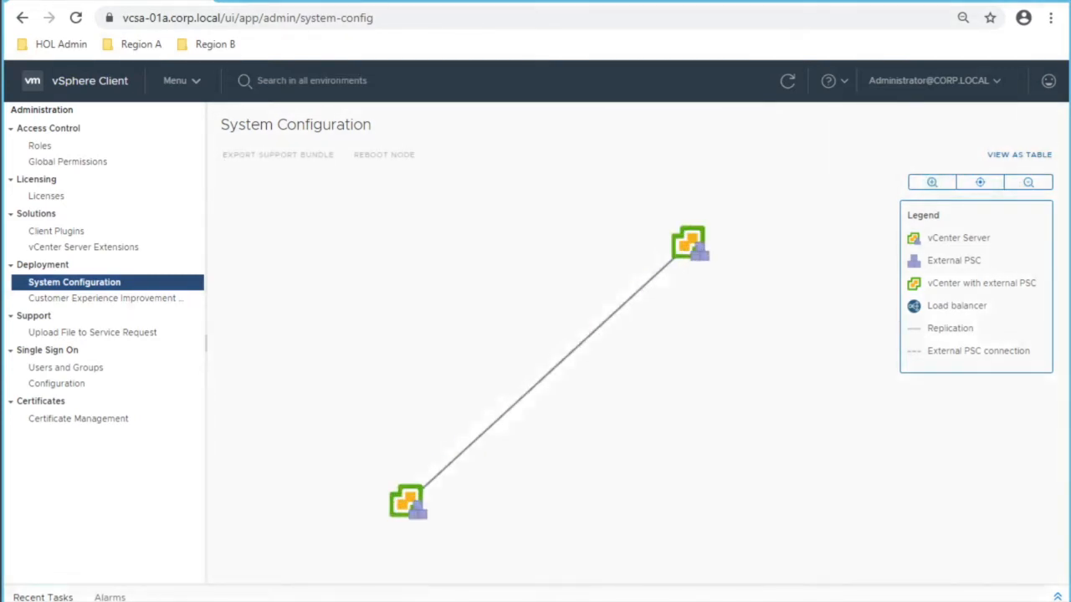
left_click(1018, 155)
left_click(259, 209)
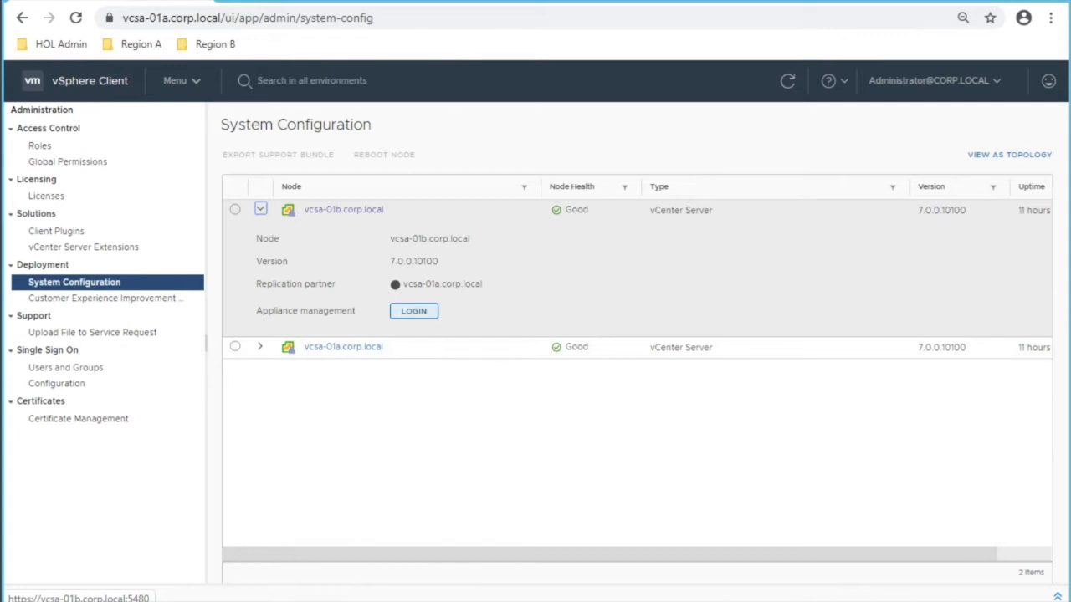
left_click(413, 310)
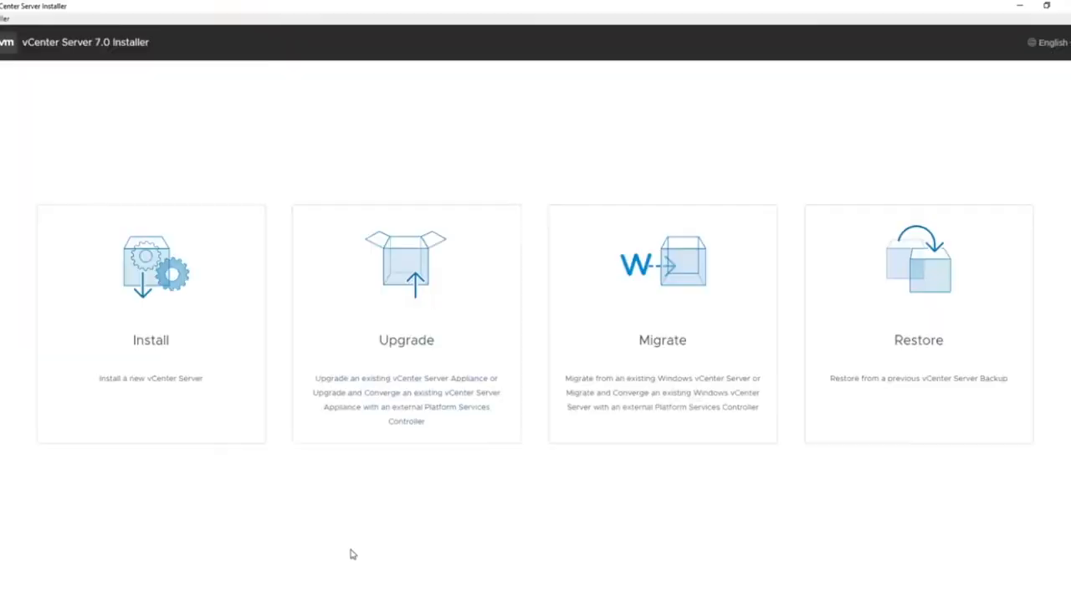
Step: Start the vCenter Server upgrade wizard and accept the license agreement
left_click(378, 425)
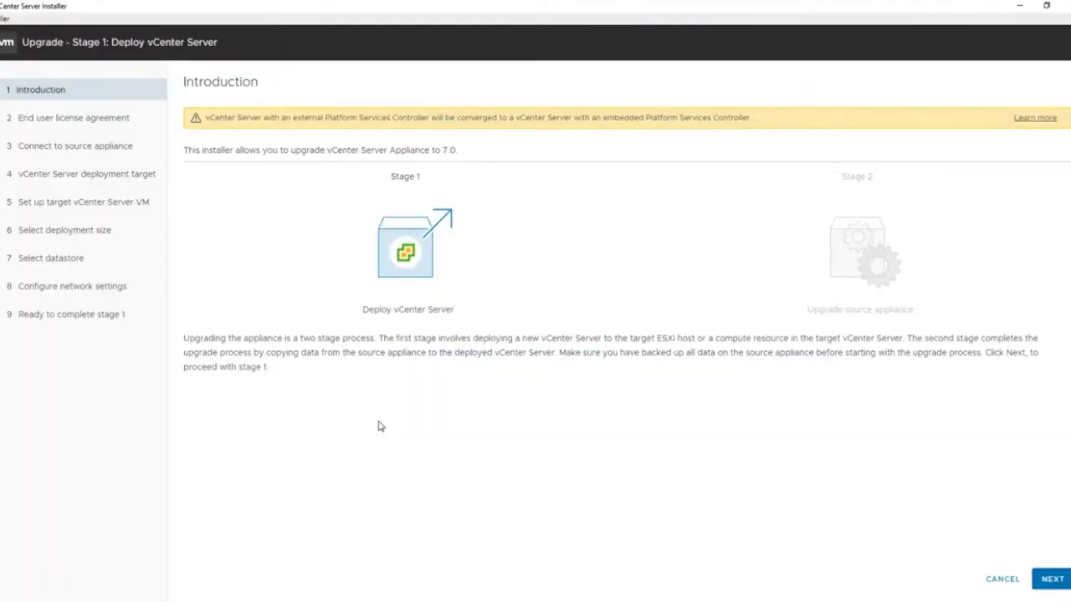
left_click(1050, 578)
left_click(186, 322)
left_click(1056, 577)
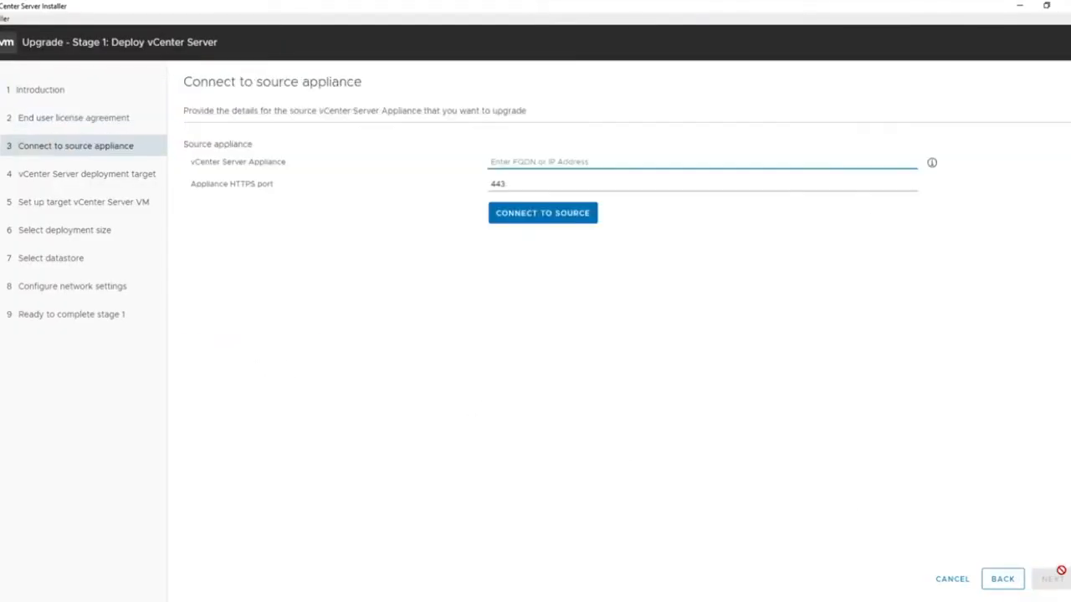
Step: Connect to the source appliance and enter its SSO and root passwords
type("upg-dhcp-1570-vm-063.cpbu.lab")
left_click(577, 215)
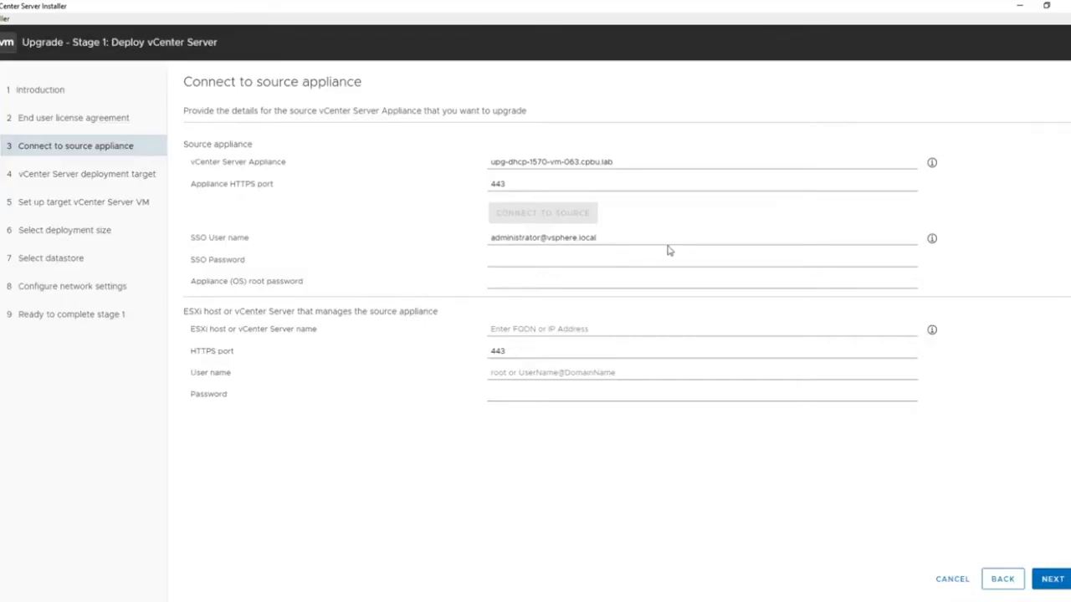
left_click(544, 259)
type("VMware1!")
left_click(561, 278)
type("VMware")
Step: Enter the managing host address with root credentials and accept its certificate
key("Tab")
key("ctrl+v")
left_click(896, 373)
type("root")
key("Tab")
type("VMware")
left_click(1052, 579)
left_click(671, 442)
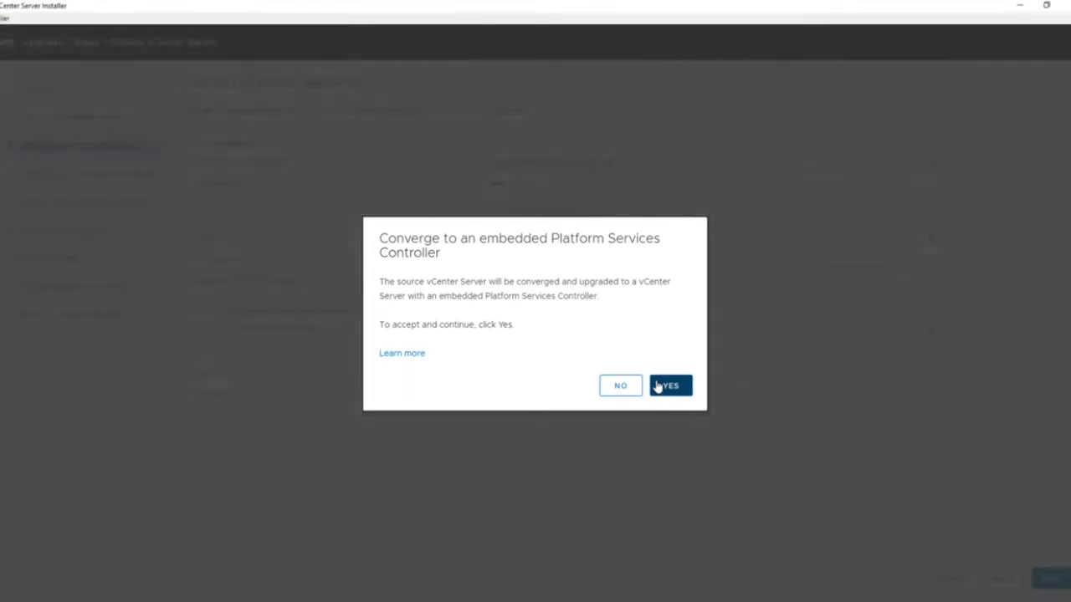
Step: Accept converging to embedded PSC and connect to the target with SSO administrator credentials
left_click(658, 386)
type("administrator@vsphere.local")
key("Tab")
type("VMware1!")
left_click(1046, 577)
left_click(679, 403)
Step: Place the new VM in the datacenter folder and continue to the summary
left_click(269, 166)
left_click(1052, 579)
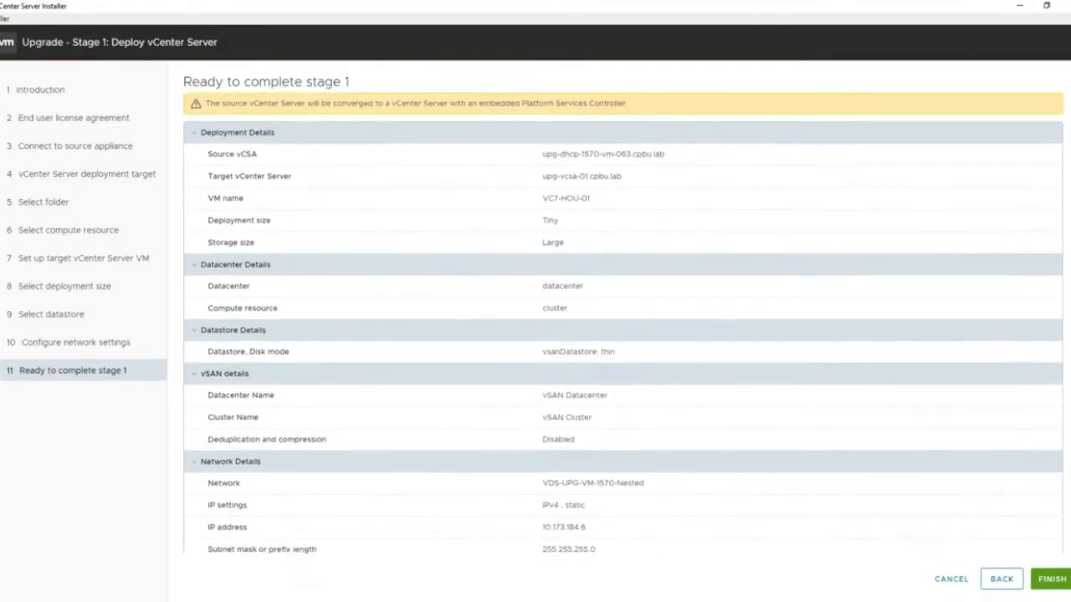
scroll(623, 334, "down", 1)
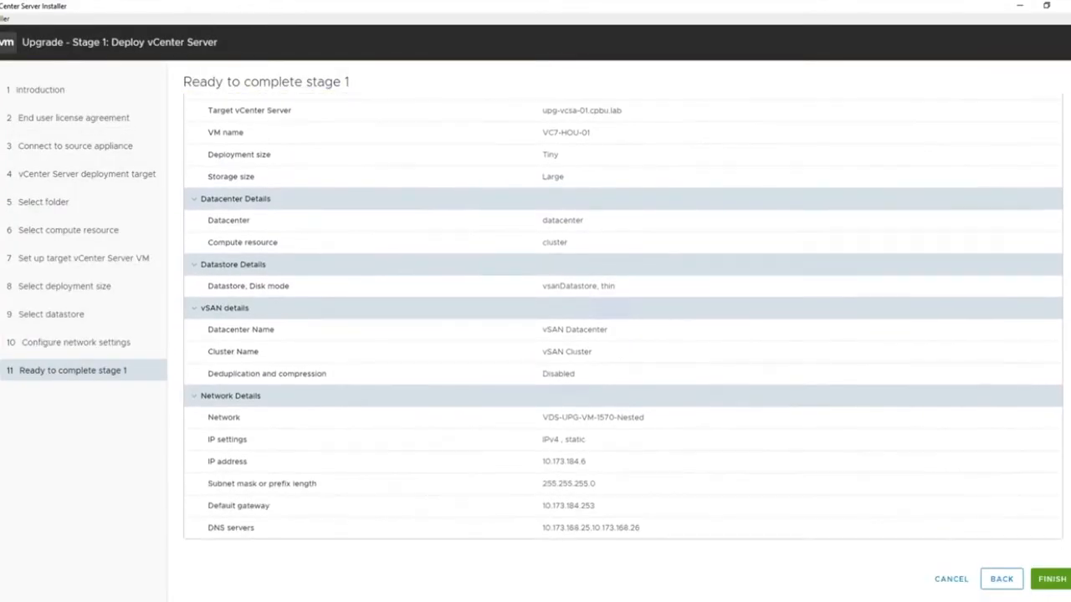
Step: Finish the Stage 1 summary to begin deploying the new vCenter Server VC7-HOU-01
left_click(1051, 579)
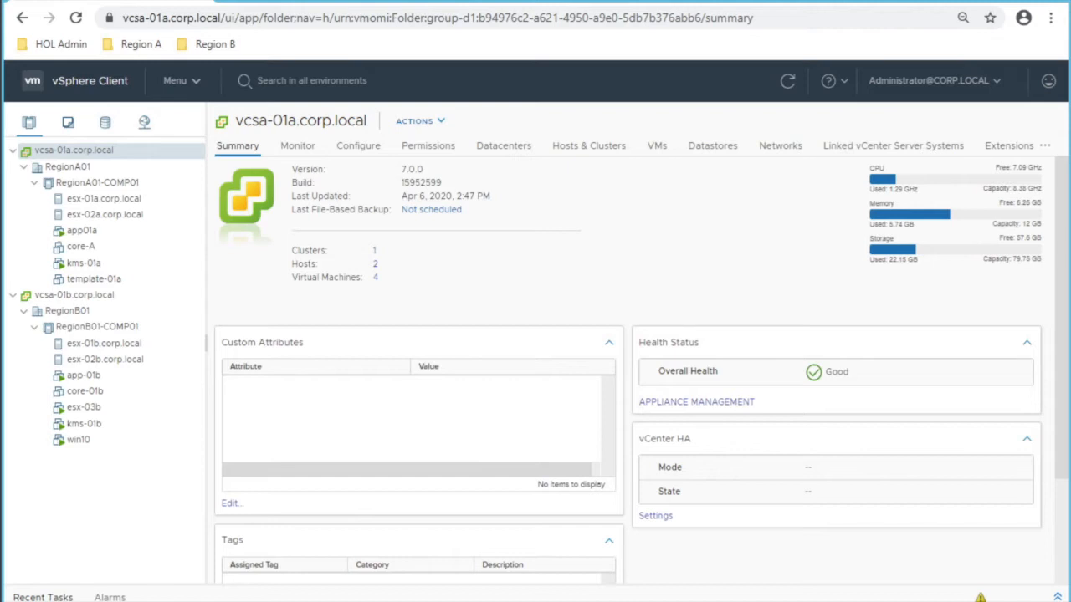
Step: Return to Administration's System Configuration listing vcsa-01b and vcsa-01a health
left_click(182, 80)
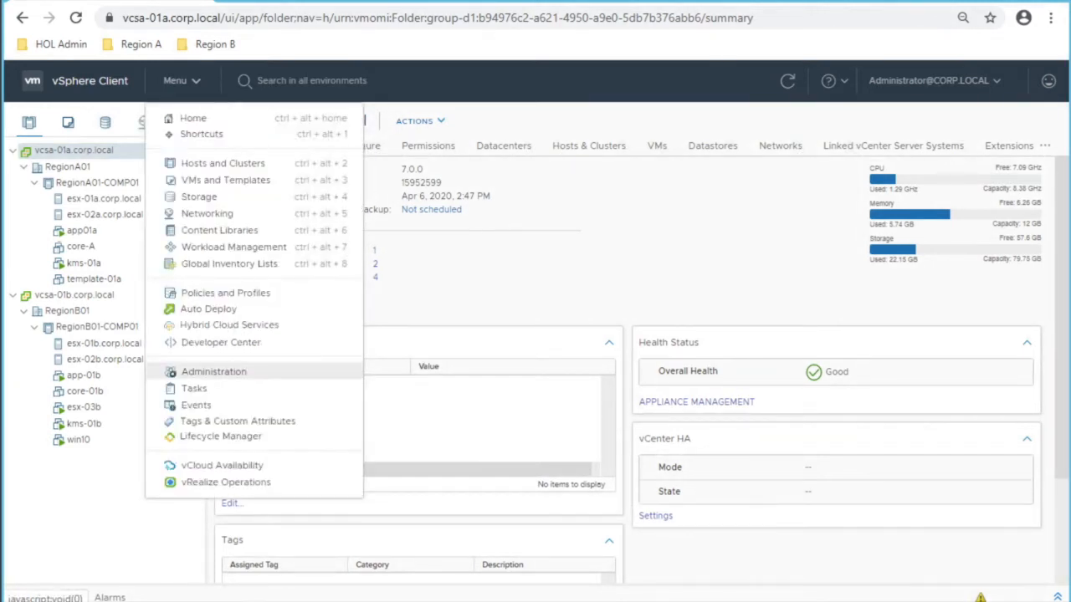
left_click(213, 371)
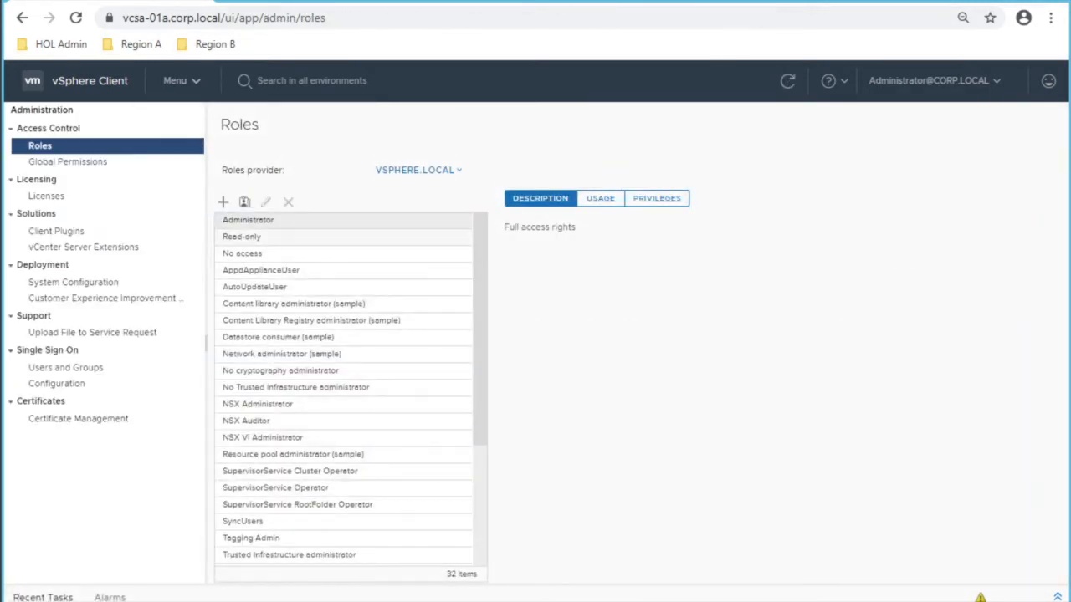
left_click_drag(60, 282, 105, 299)
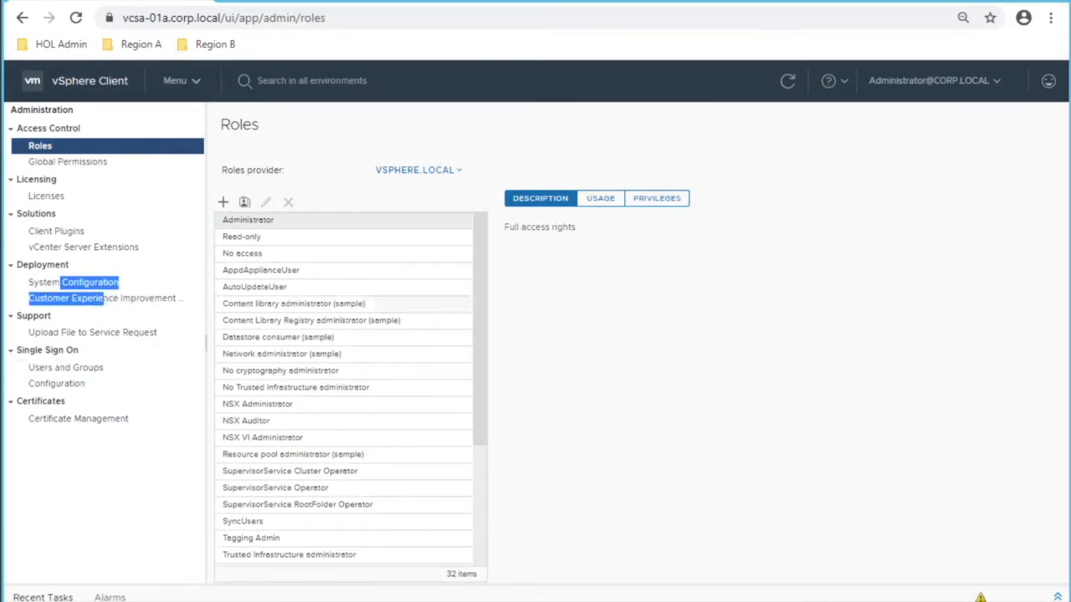
left_click(74, 282)
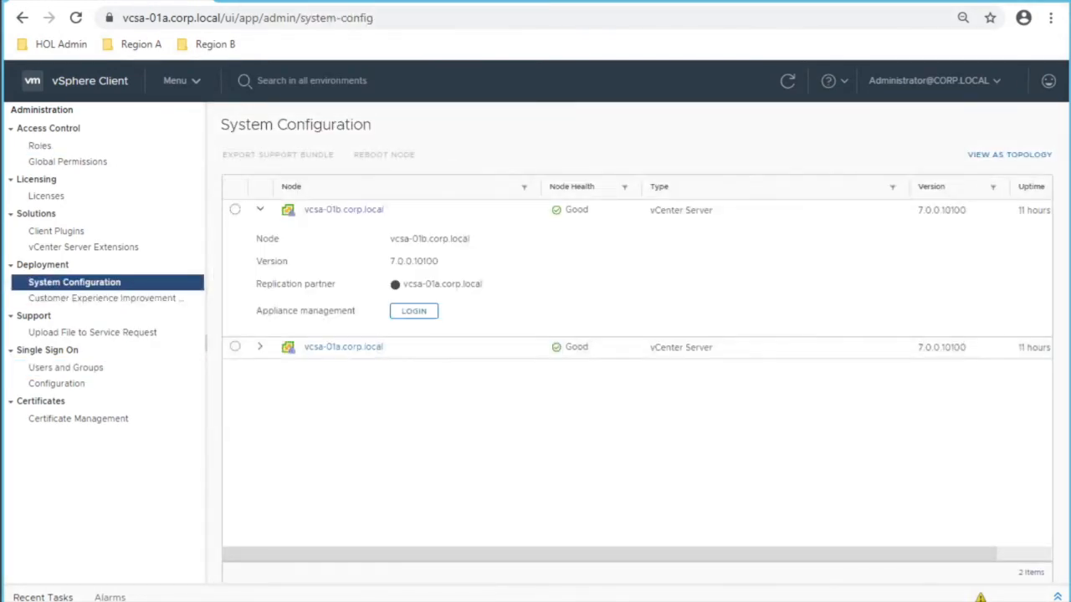
Step: Log in to vcsa-01a appliance management from the Region A bookmarks and open Backup Now
left_click(413, 310)
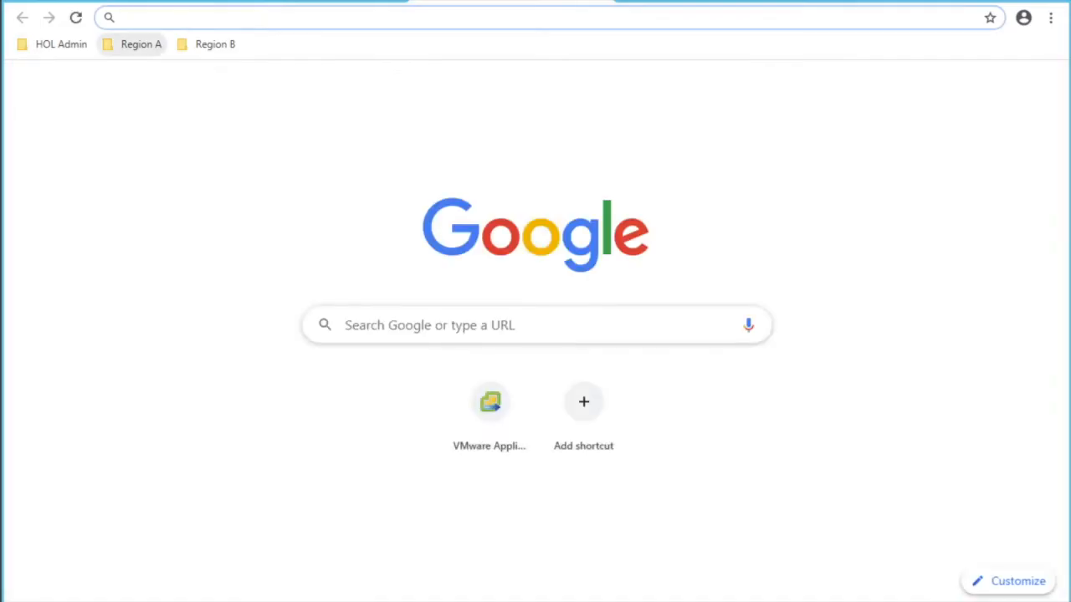
left_click(133, 43)
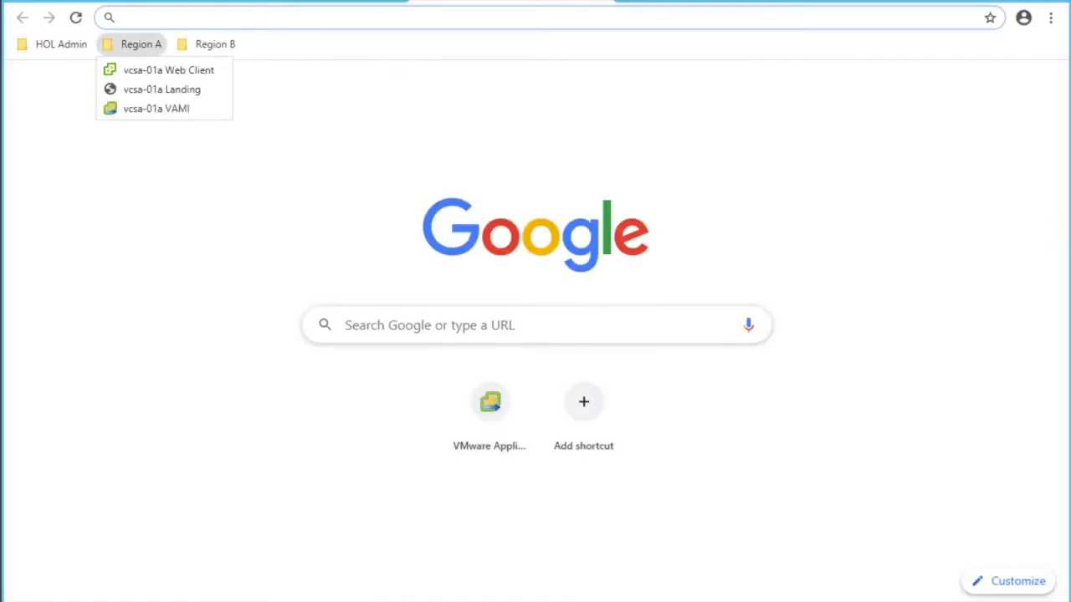
left_click(155, 109)
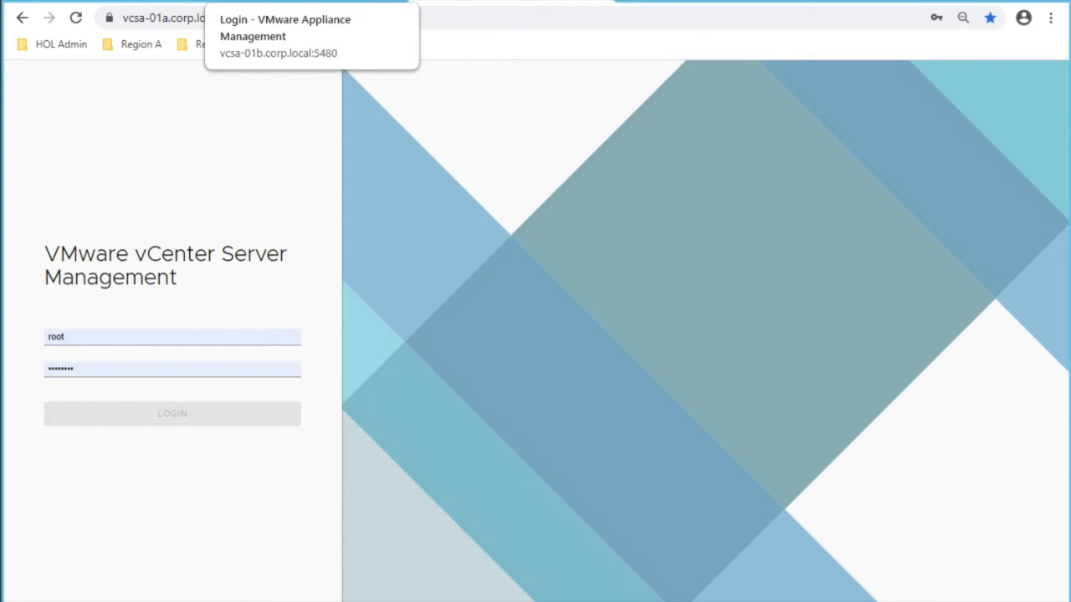
left_click(109, 413)
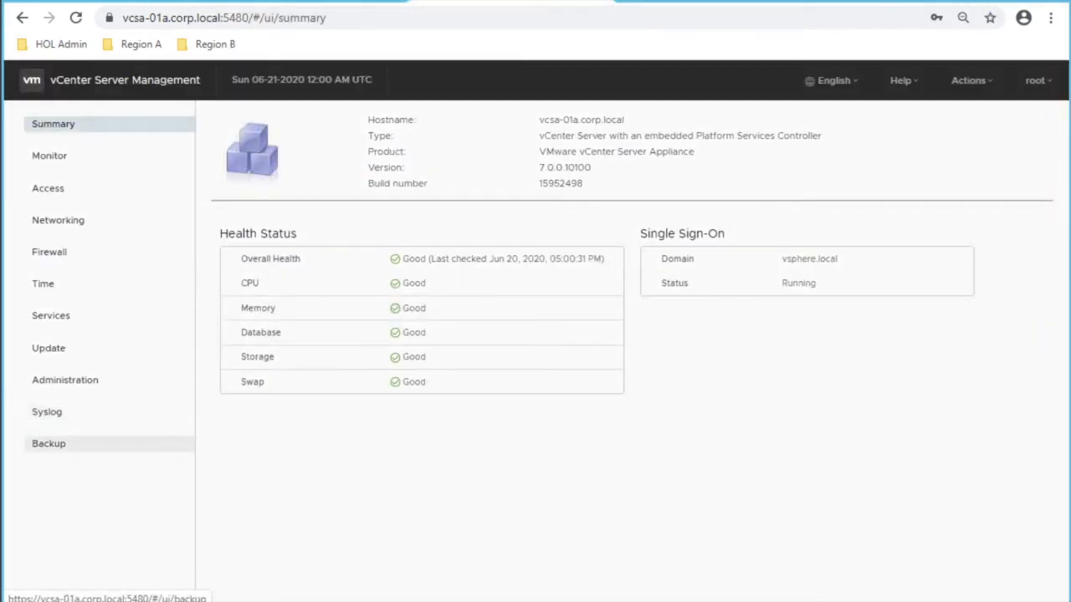
left_click(50, 443)
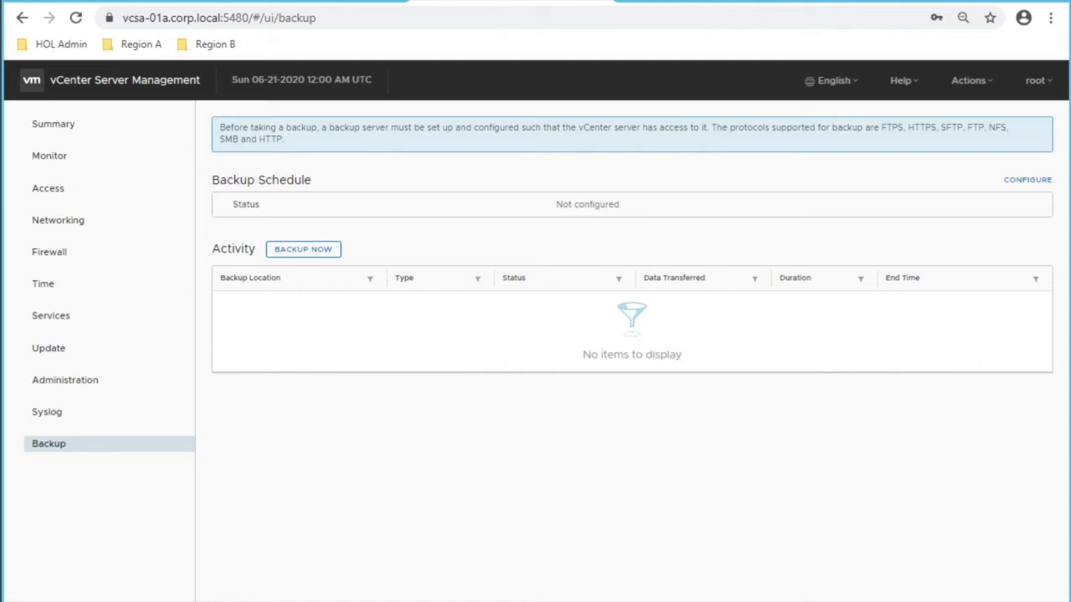
left_click(303, 248)
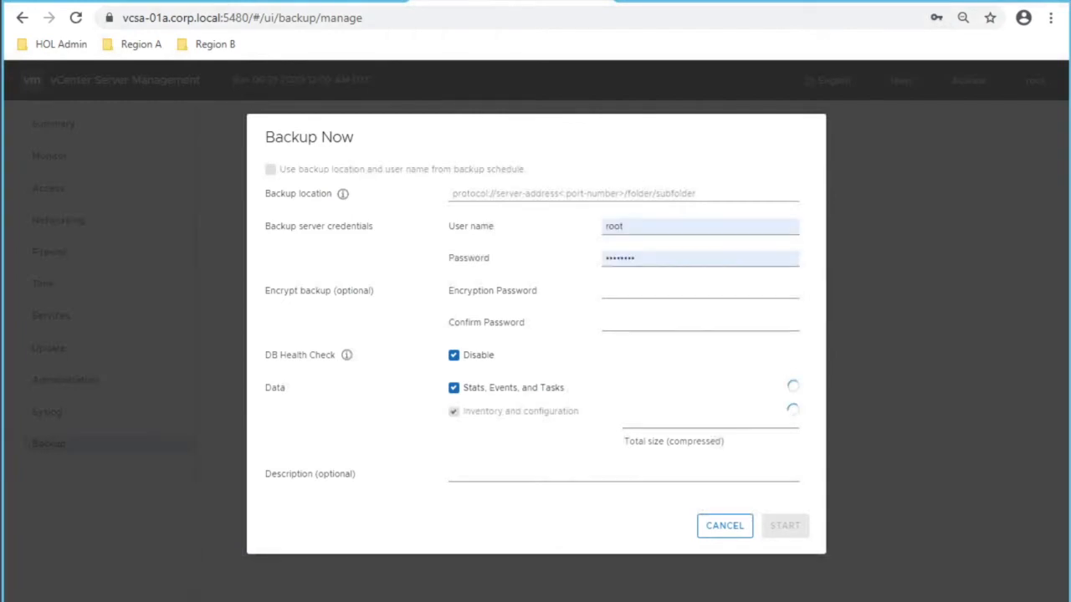
Step: Enter ftp://192.168.110.11 as the backup location with the administrator user name and password
mouse_move(255, 599)
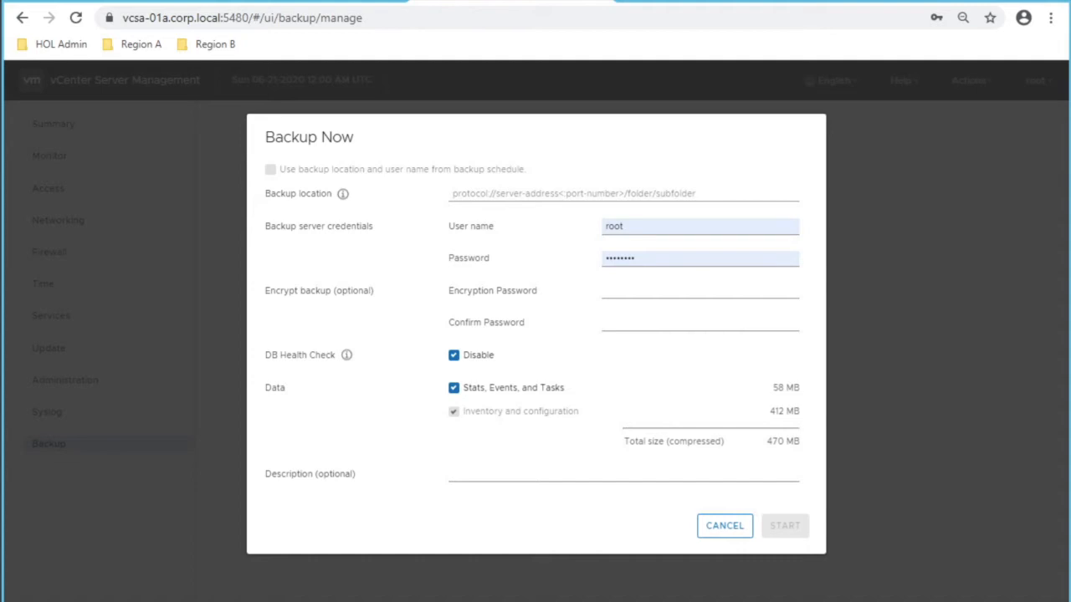
left_click(585, 193)
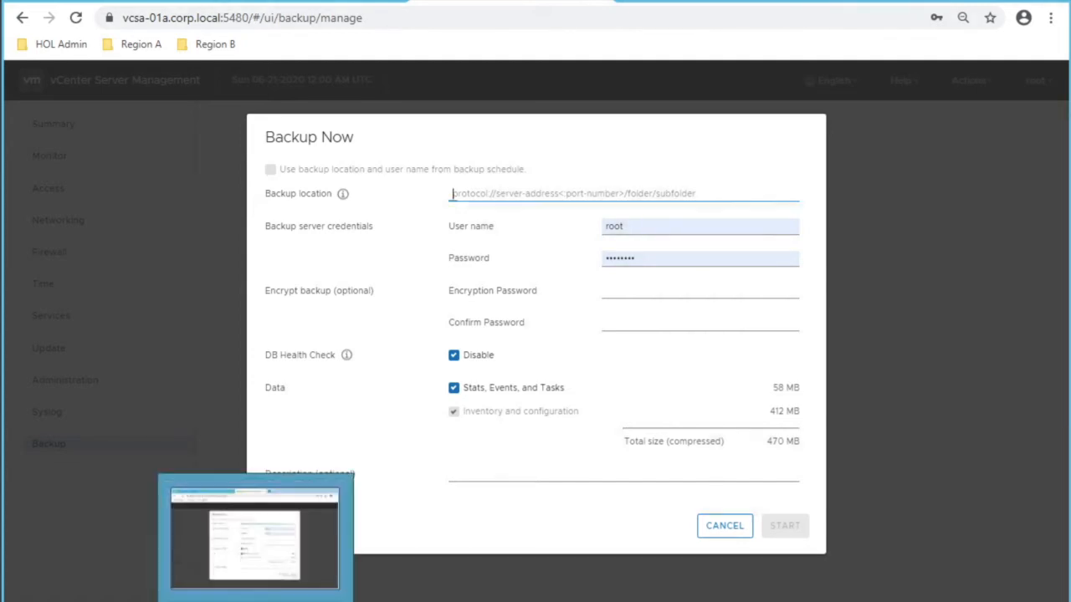
type("ftp")
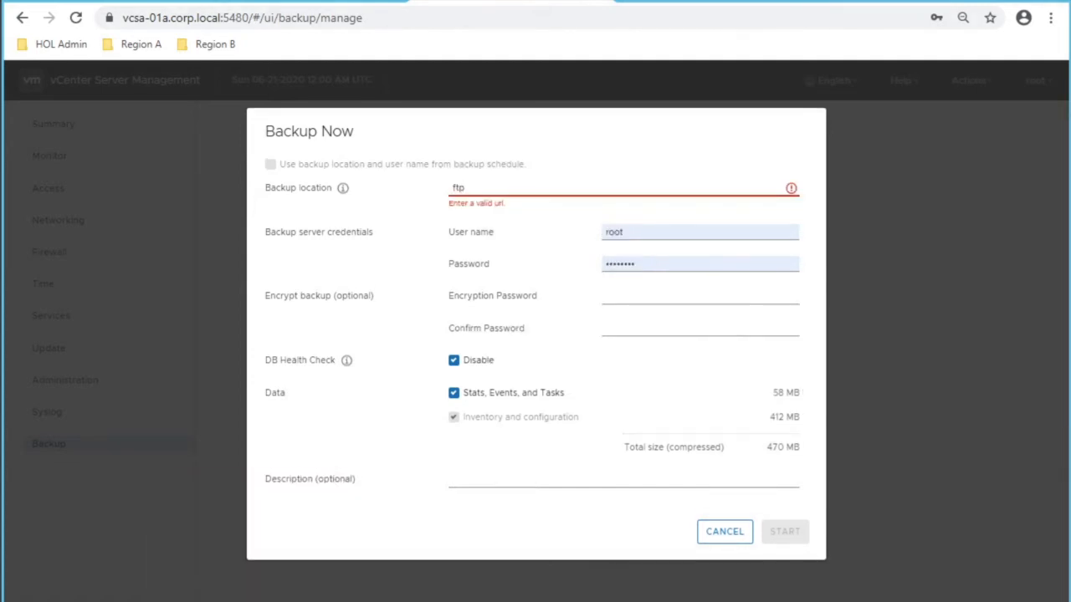
type("://192.")
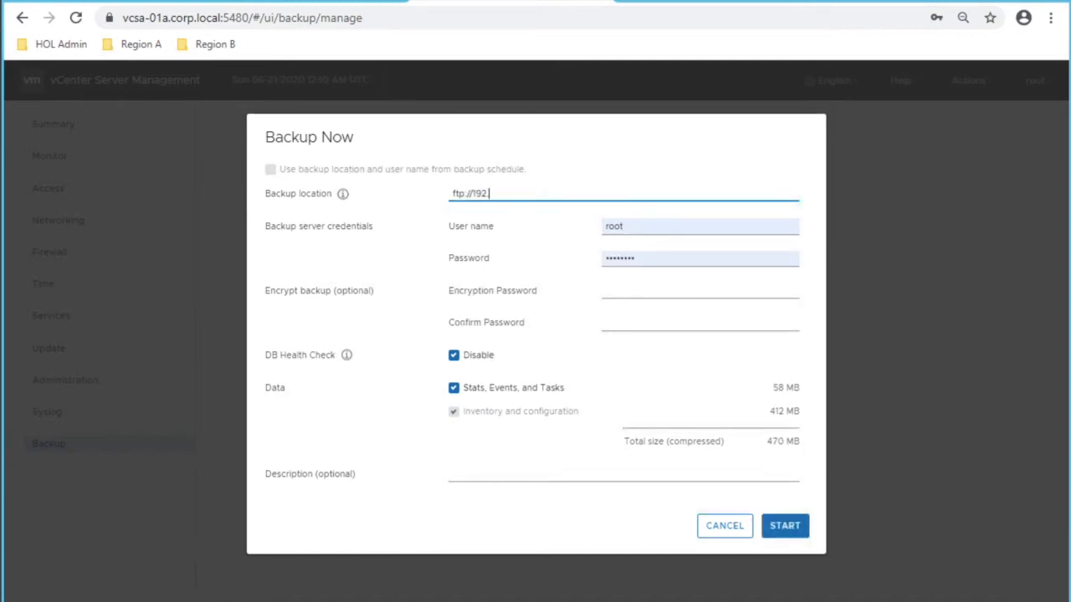
type("168.110.11")
key("Tab")
key("ctrl+a")
key("BackSpace")
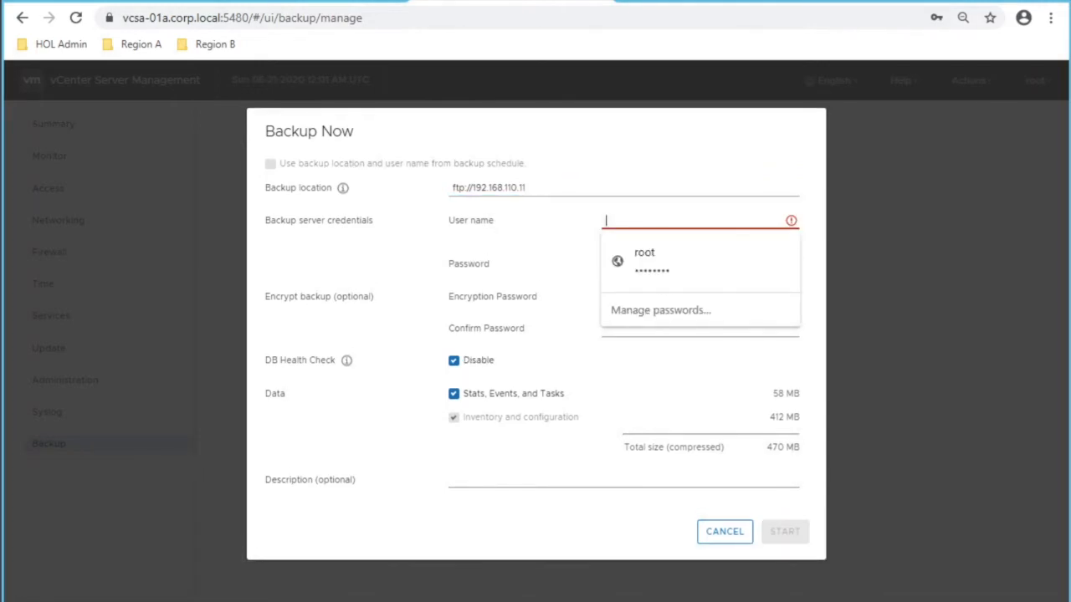
type("admini")
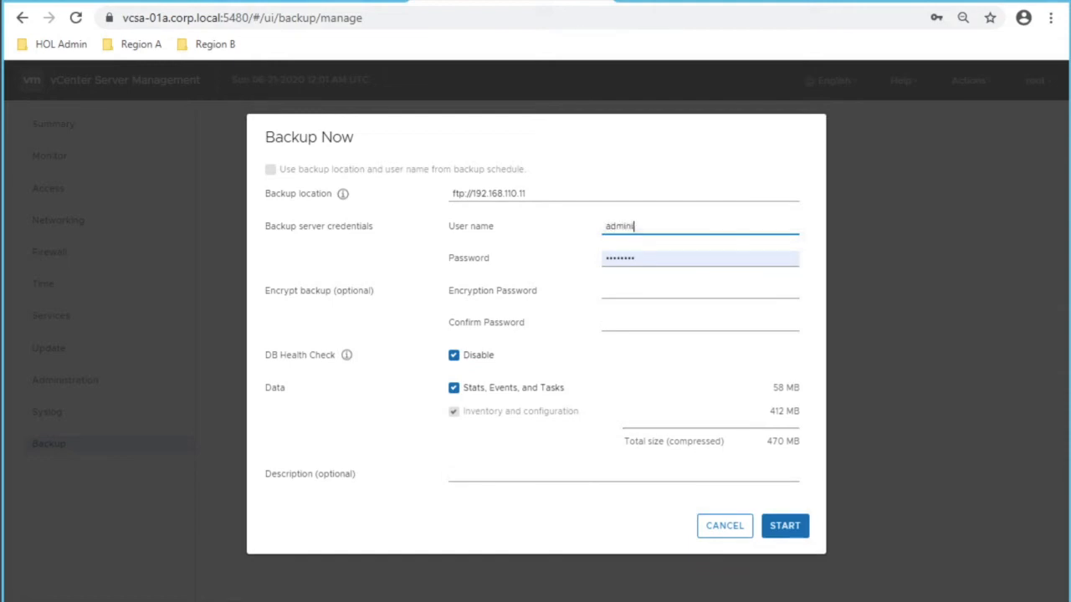
type("strator@corp.local")
key("Tab")
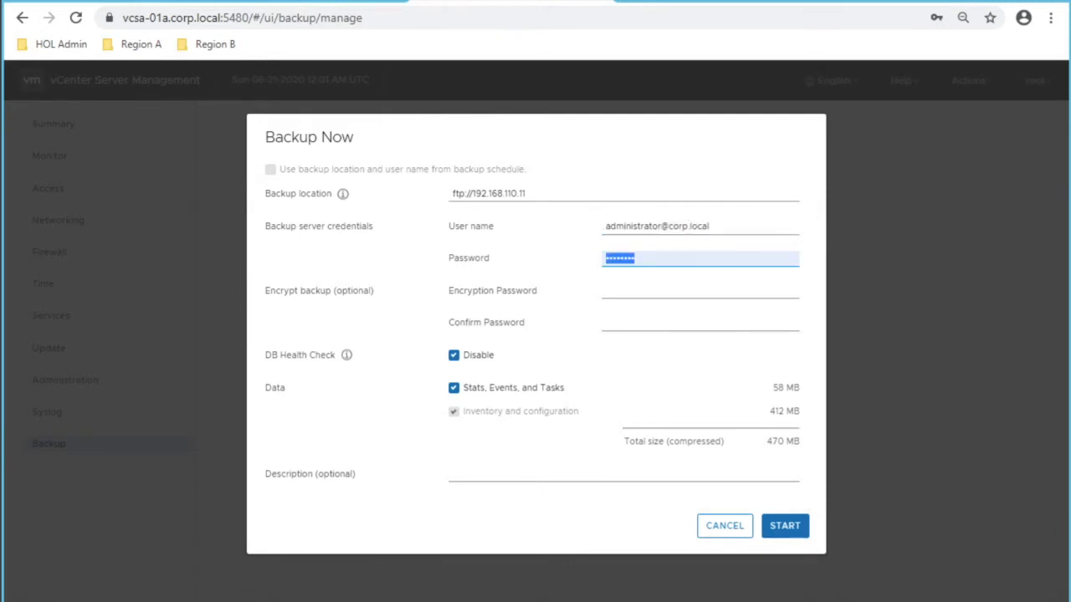
type("VMwar")
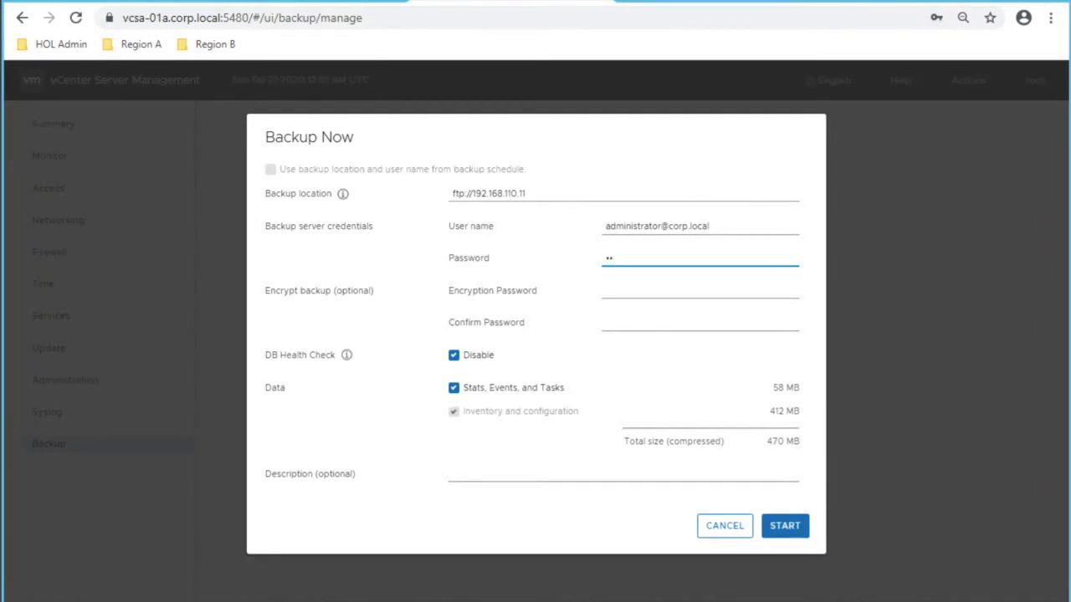
type("e1!")
Step: Add the description 'Virtually Testing' and start the manual backup
left_click(623, 475)
type("Virtually Testing")
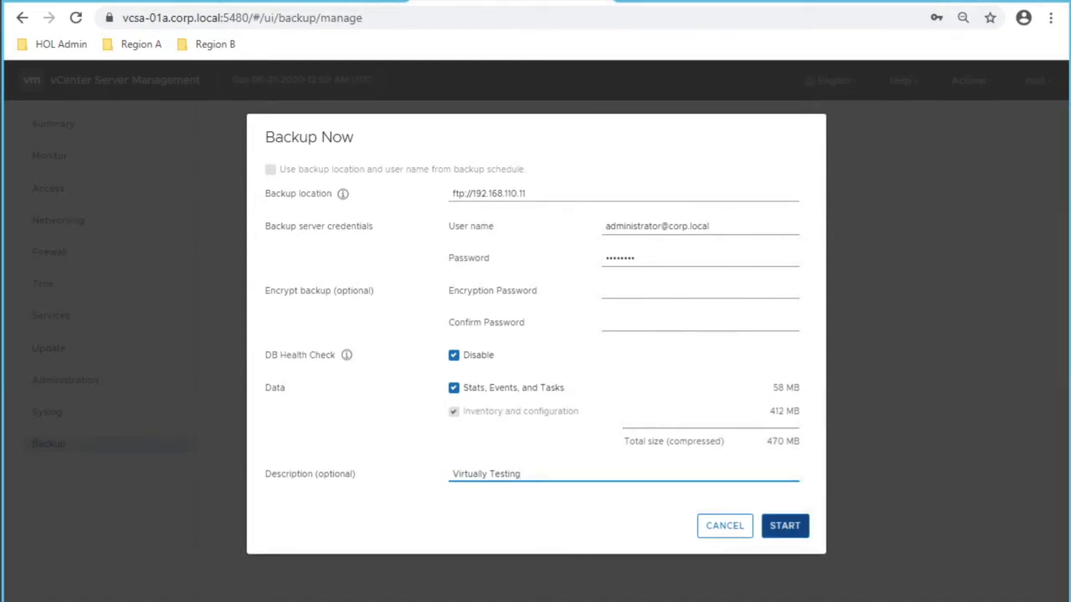
left_click(785, 525)
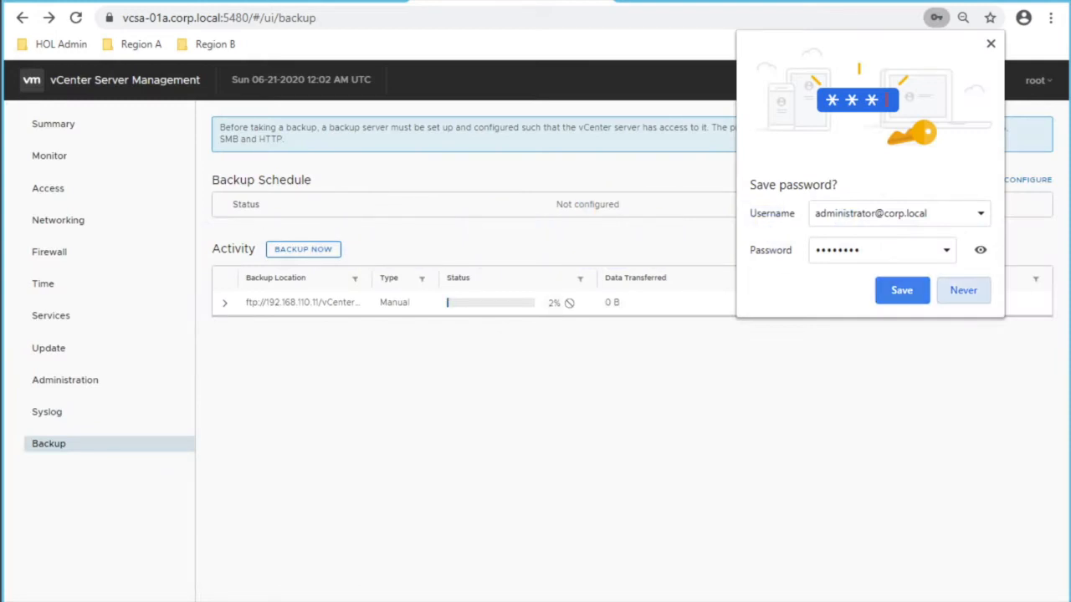
Step: Decline Chrome's offer to save the password and wait for the backup to complete
left_click(964, 290)
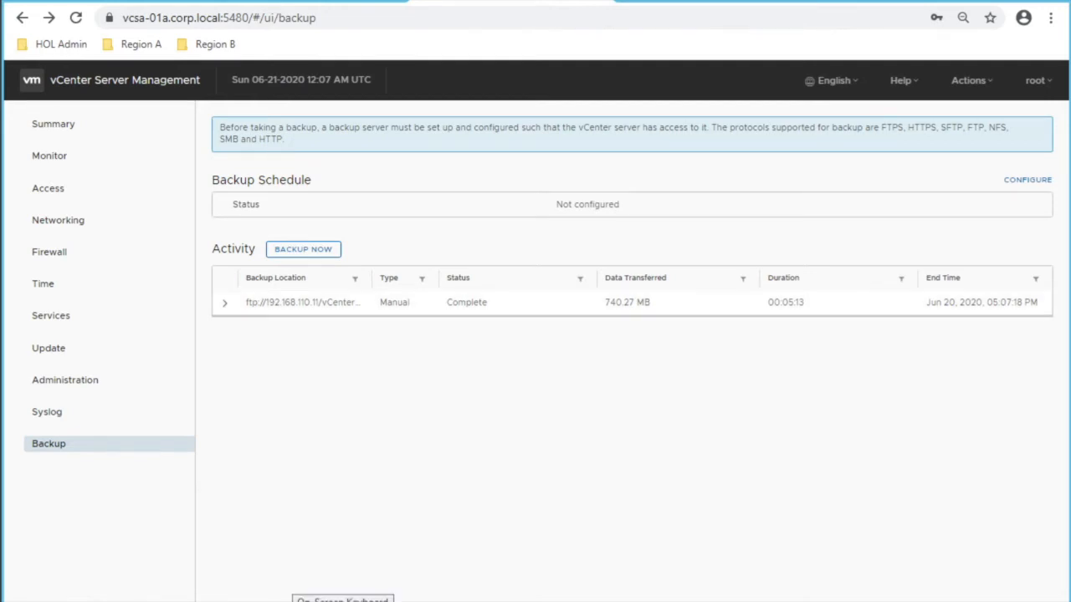
mouse_move(255, 601)
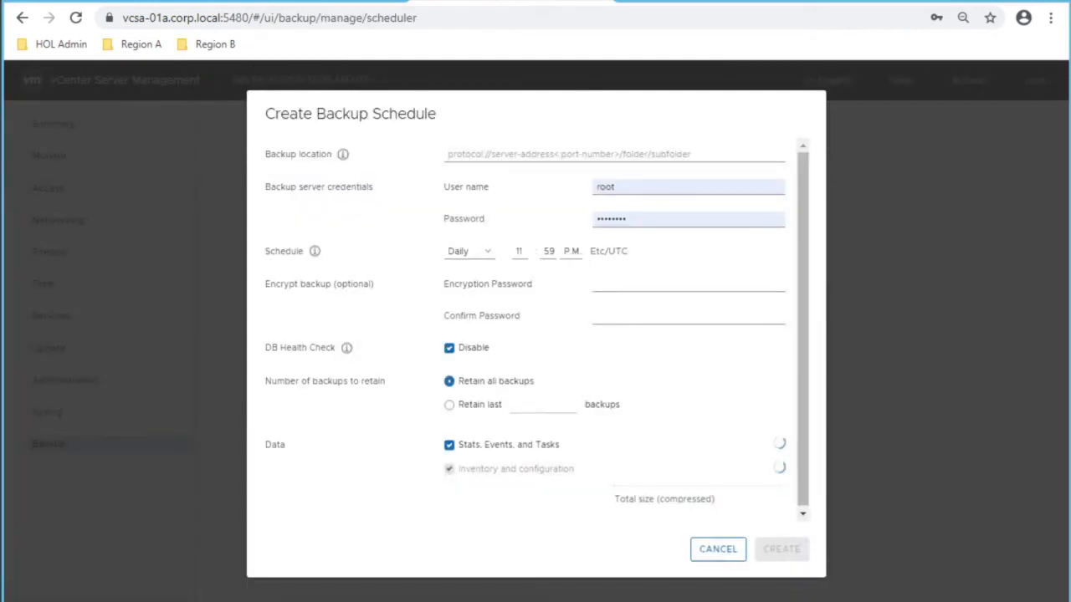
Step: Create a daily 11:59 P.M. schedule to ftp://192.168.110.11 with administrator credentials and expand its details
left_click(468, 154)
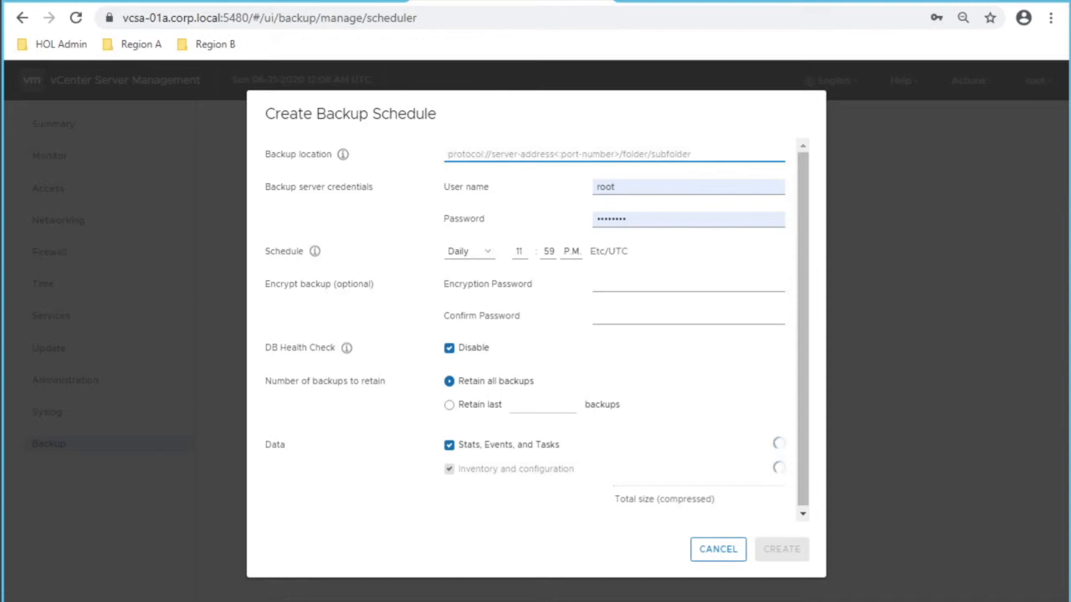
type("ftp")
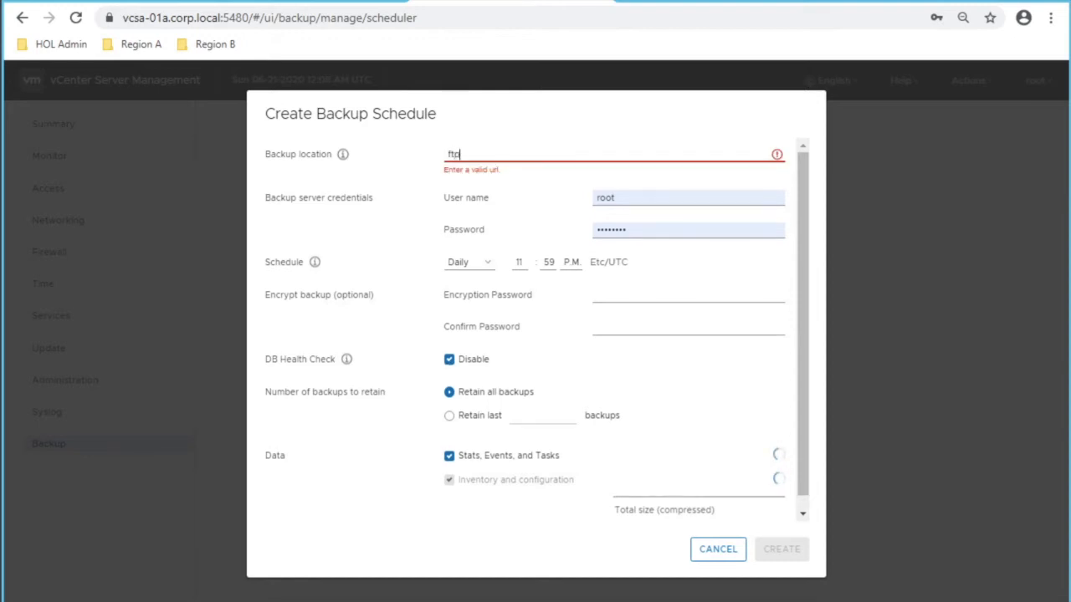
type("://192.168")
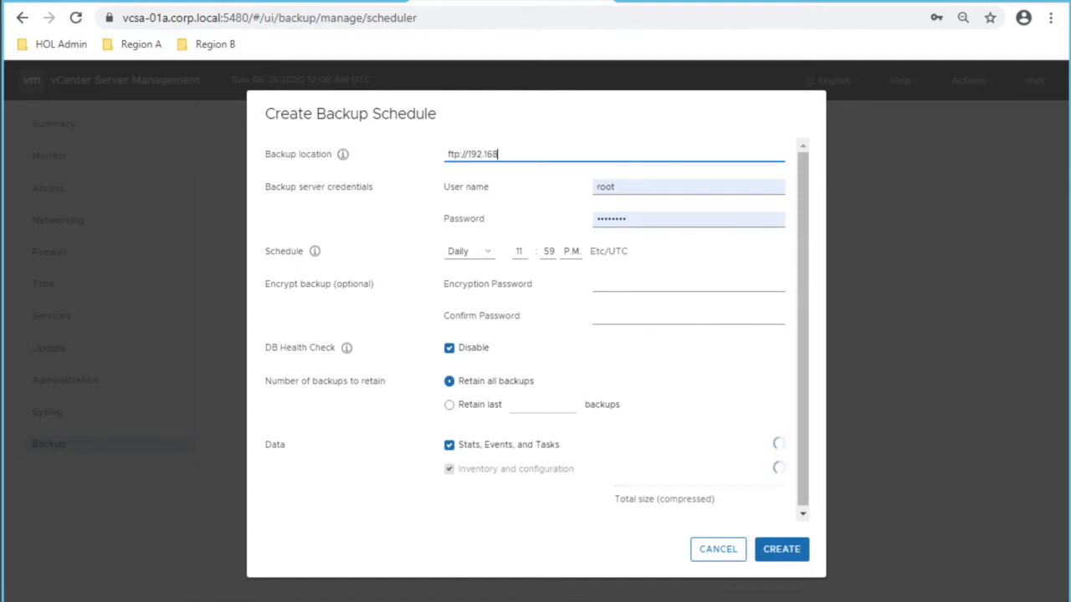
type(".110.11")
key("Tab")
key("BackSpace")
type("a")
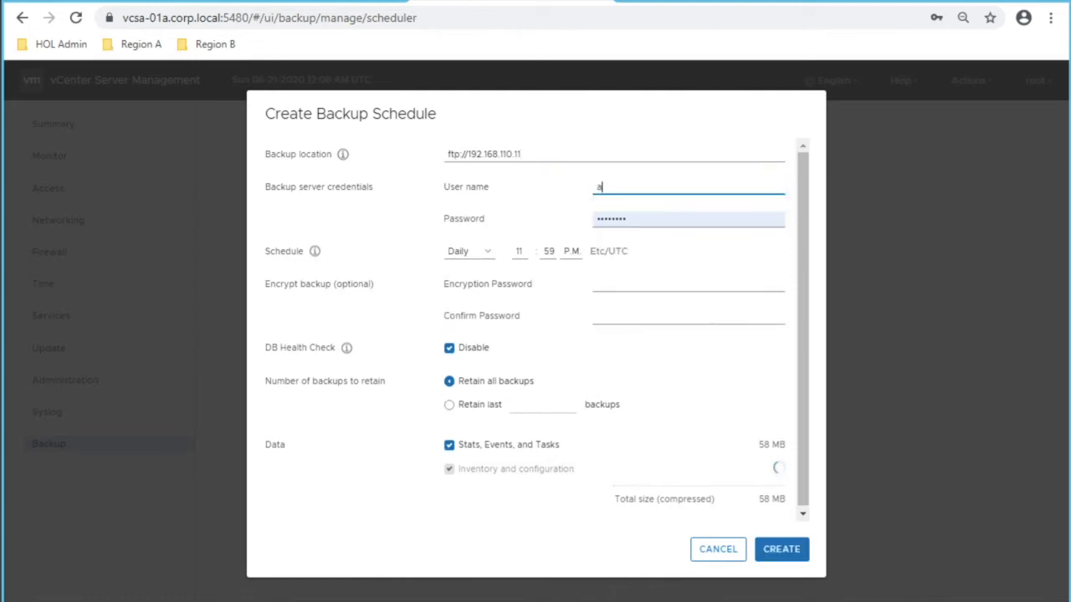
type("dministrato")
key("BackSpace")
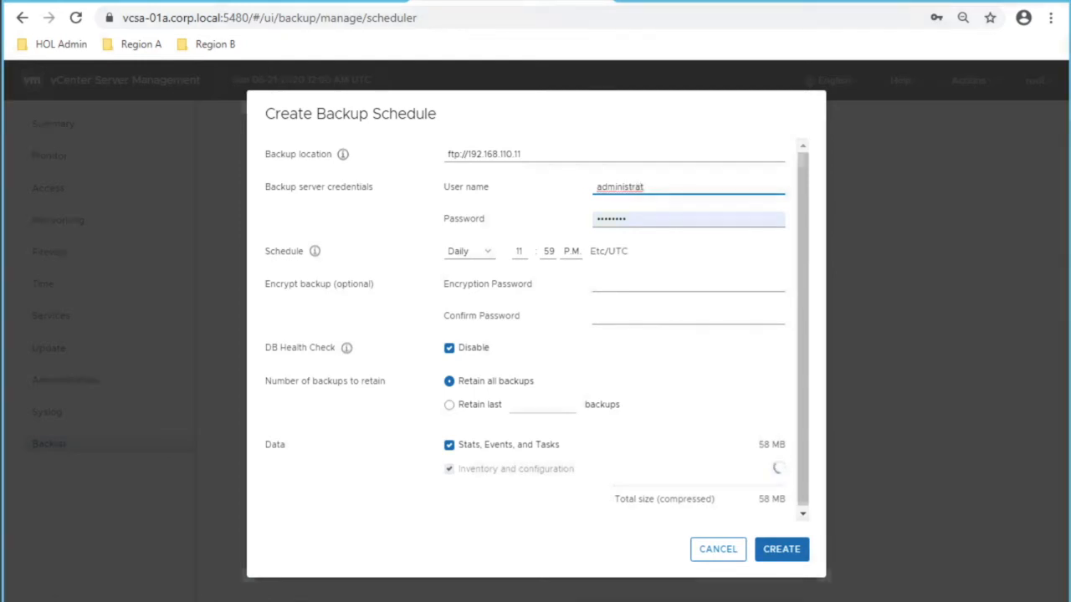
type("or@")
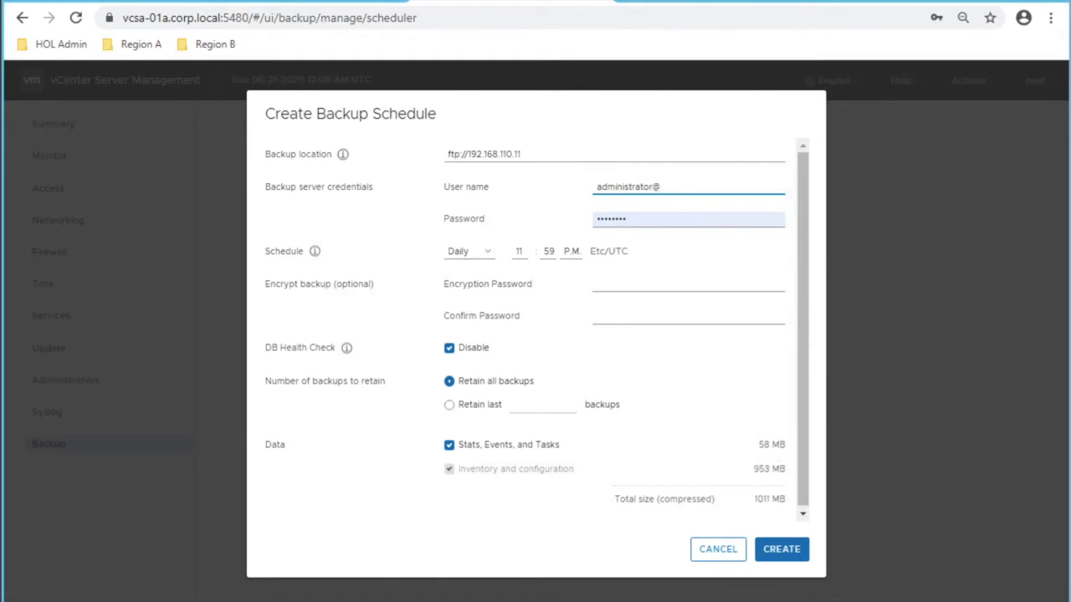
type("corp.local")
key("Tab")
type("VM")
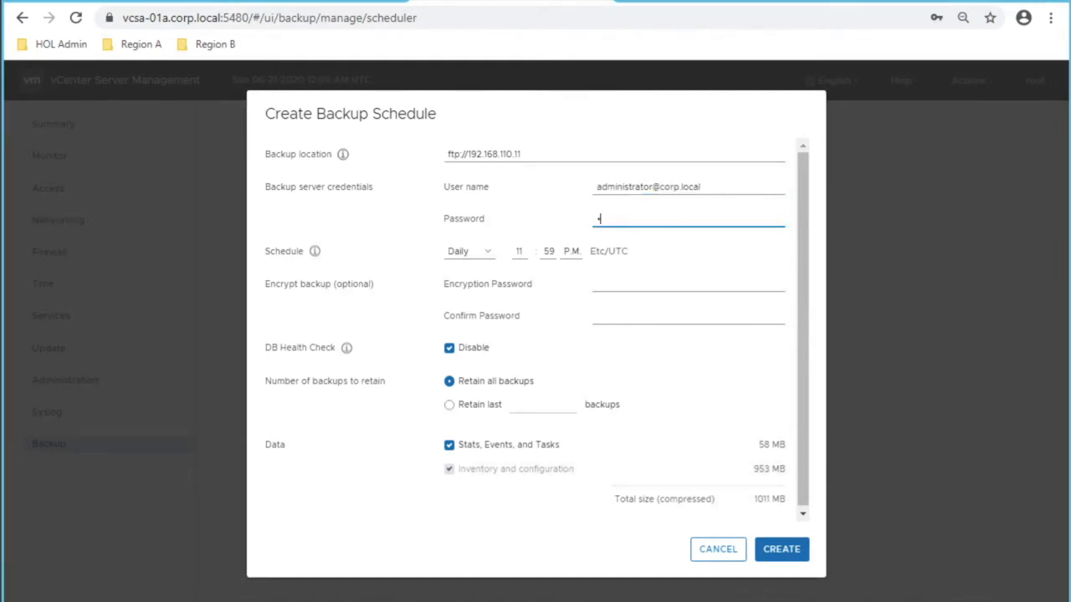
type("ware1")
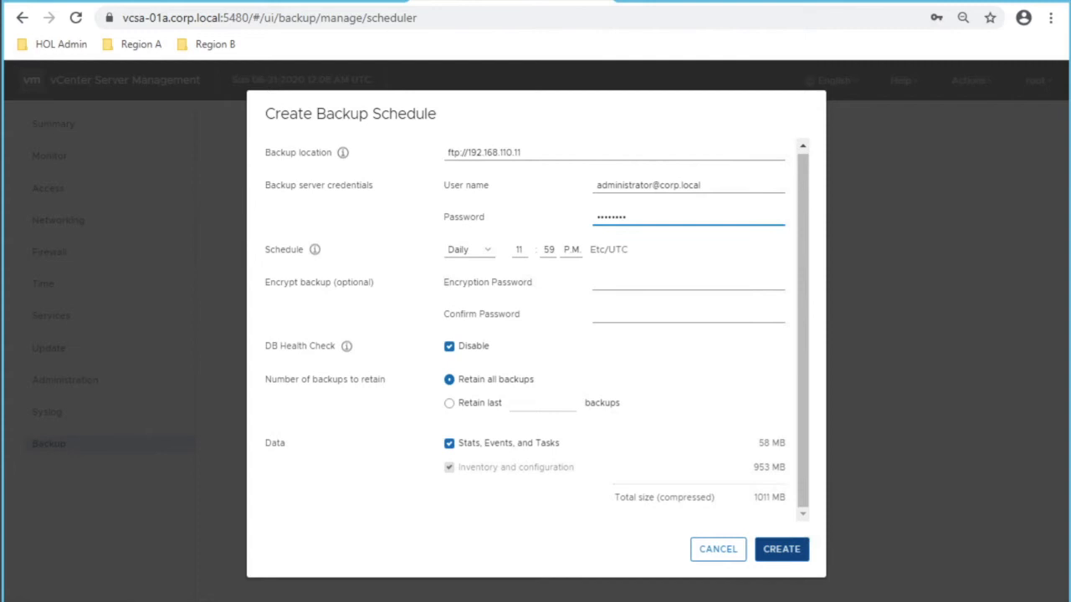
left_click(781, 549)
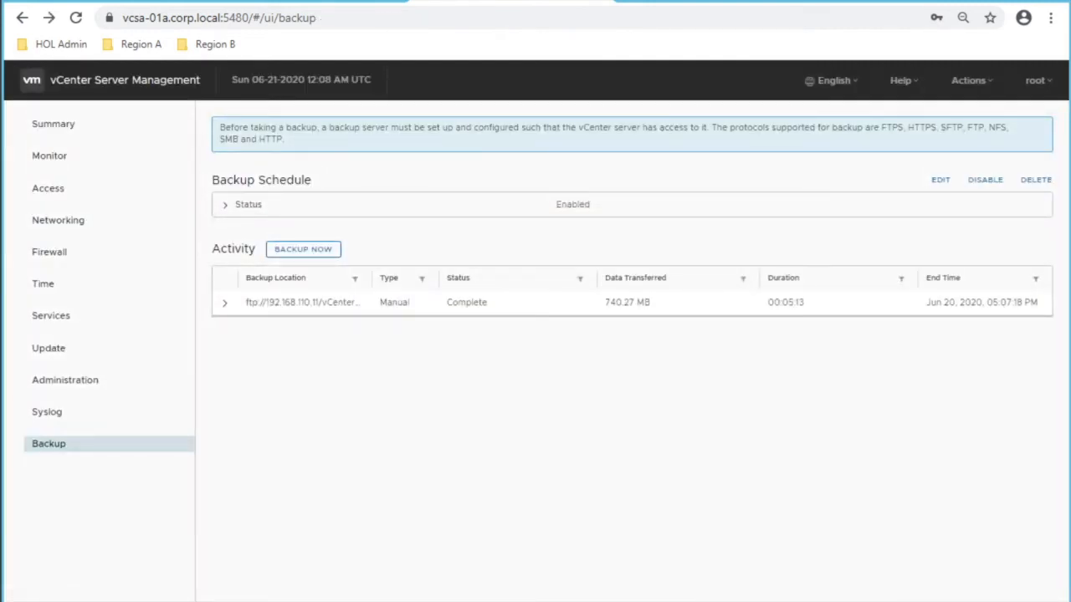
left_click(228, 205)
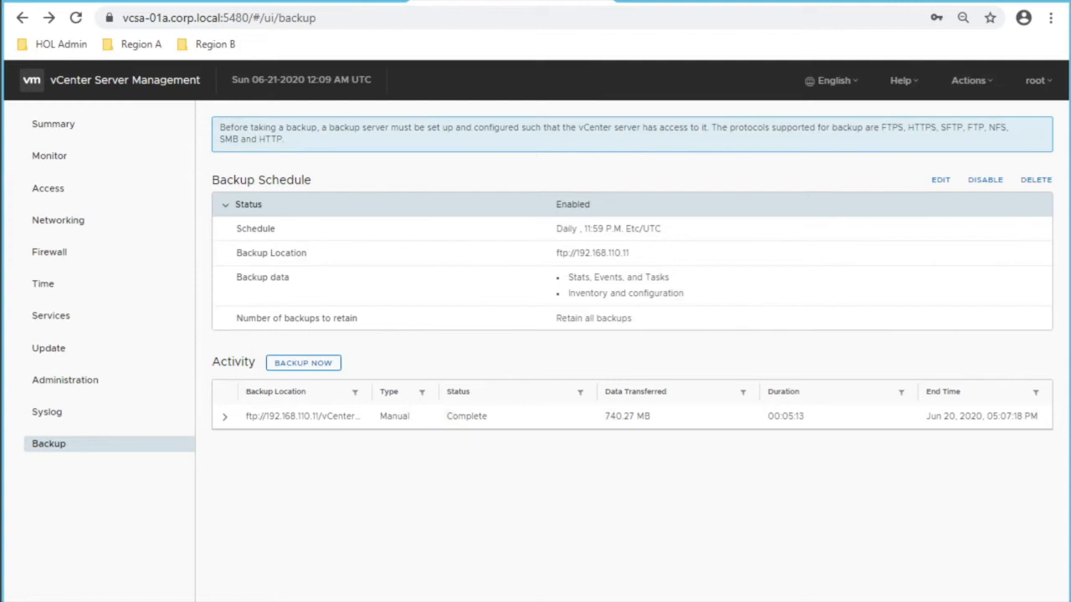
Step: Switch back to the vSphere Client tab showing System Configuration
key("ctrl+Tab")
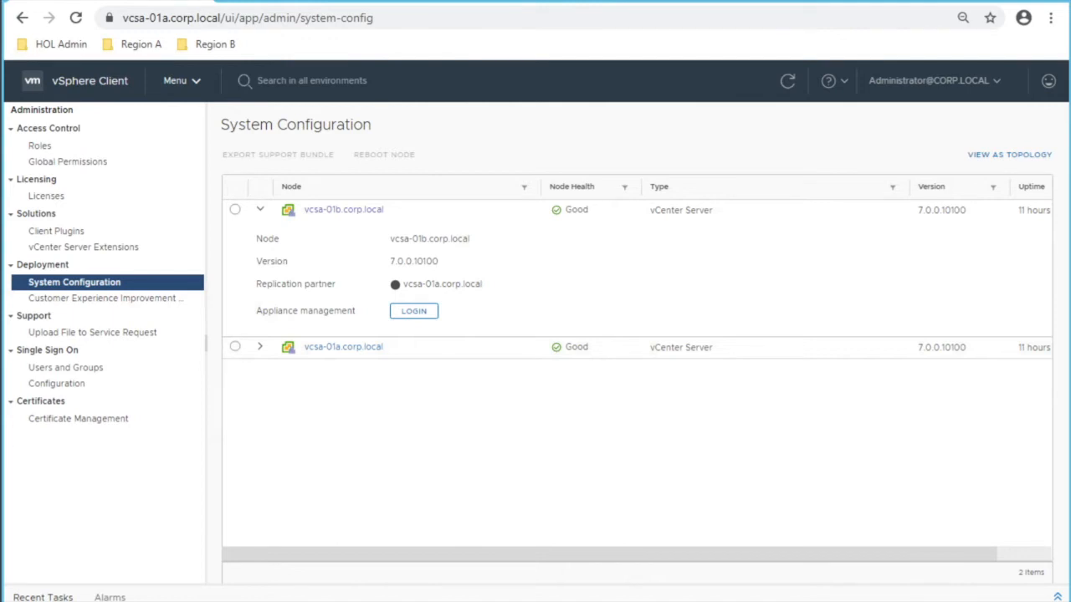
Step: Open Content Libraries' Advanced settings for vcsa-01a.corp.local and review auto sync and refresh values
left_click(181, 80)
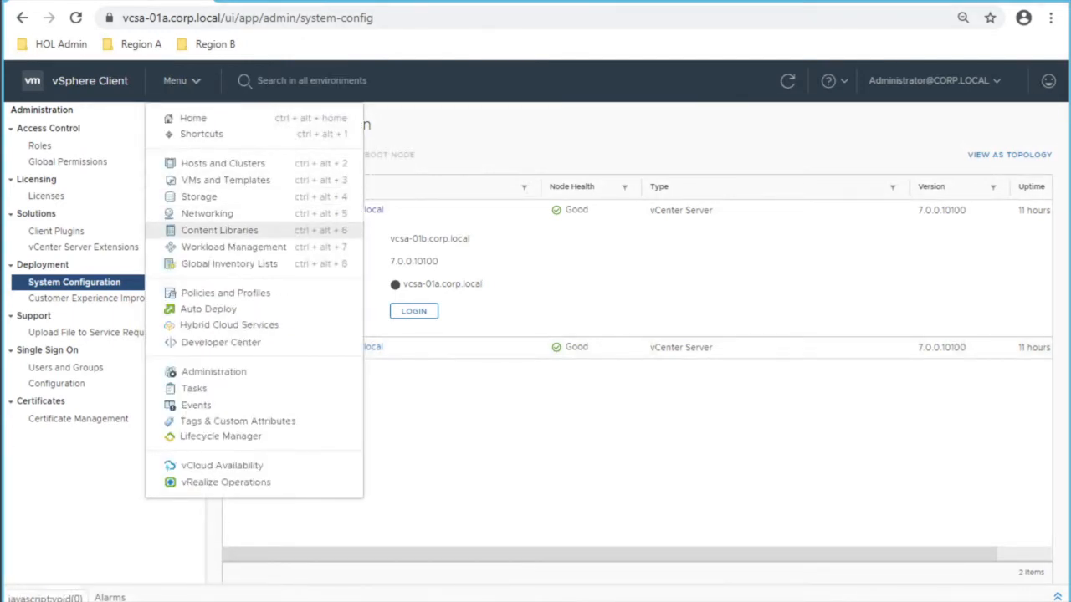
left_click(214, 230)
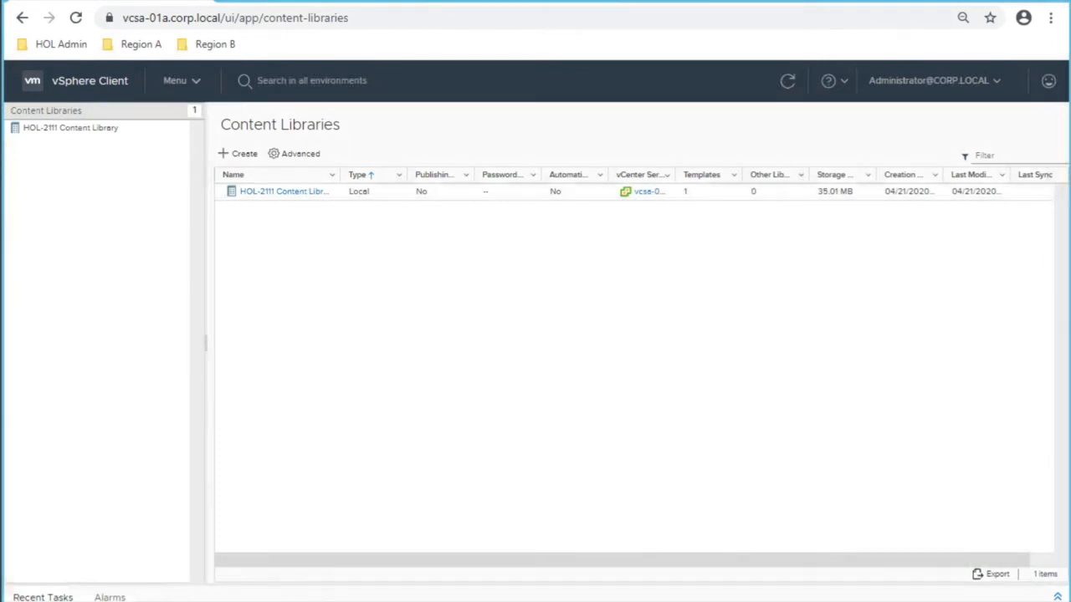
left_click(294, 153)
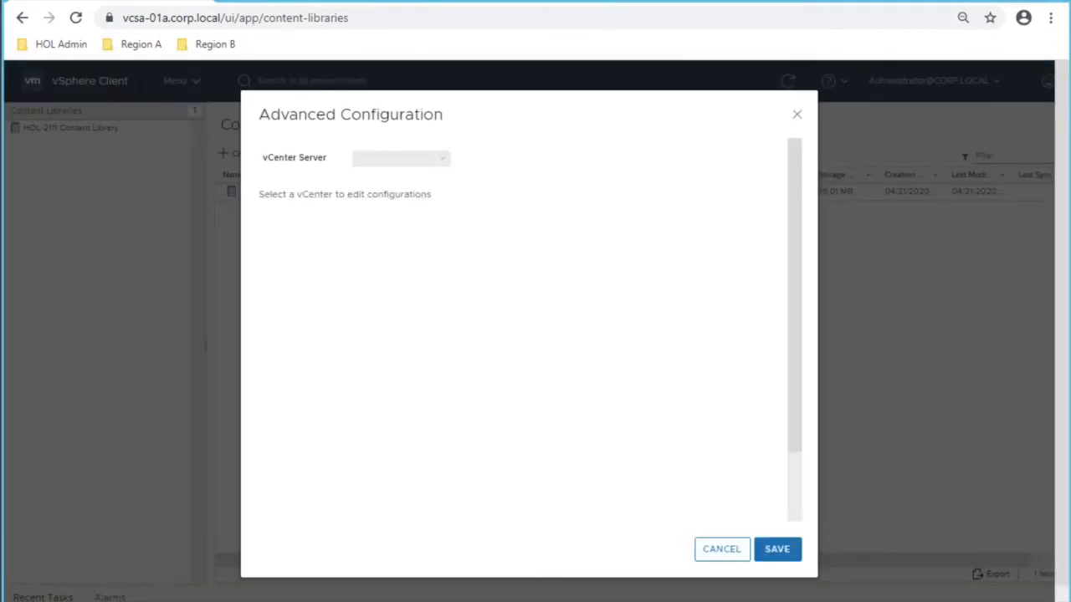
left_click(401, 158)
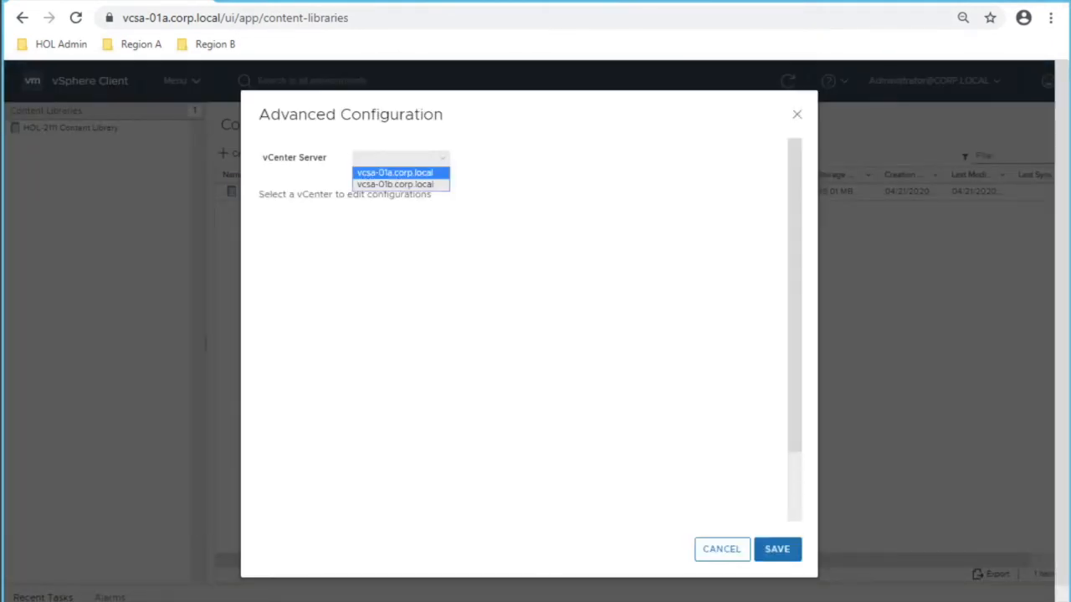
left_click(396, 172)
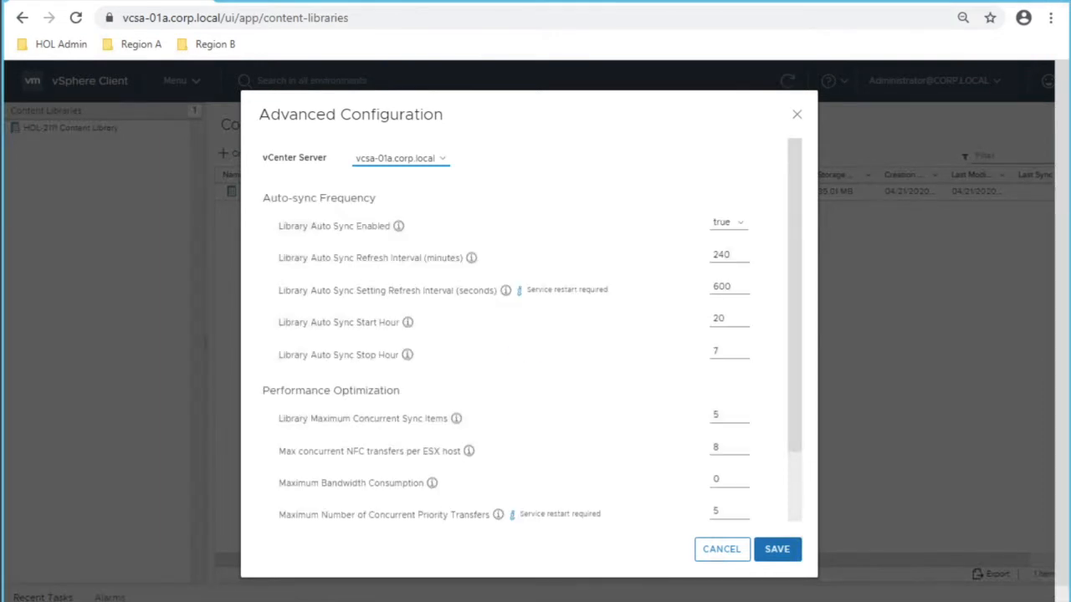
scroll(527, 326, "down", 2)
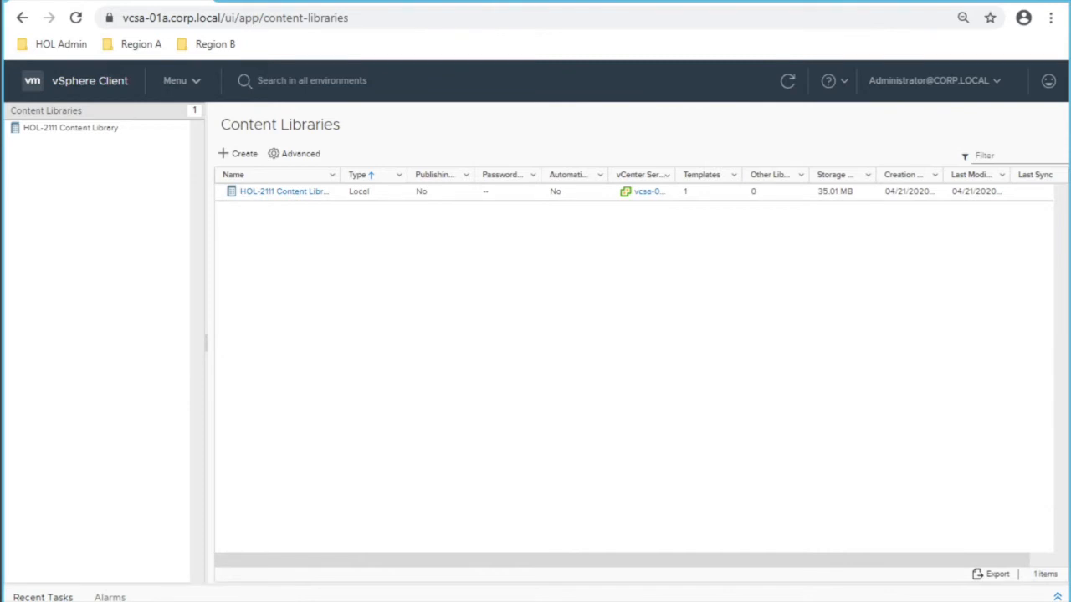
Step: Visit Administration's Certificate Management, then go to the Developer Center API Explorer
left_click(179, 81)
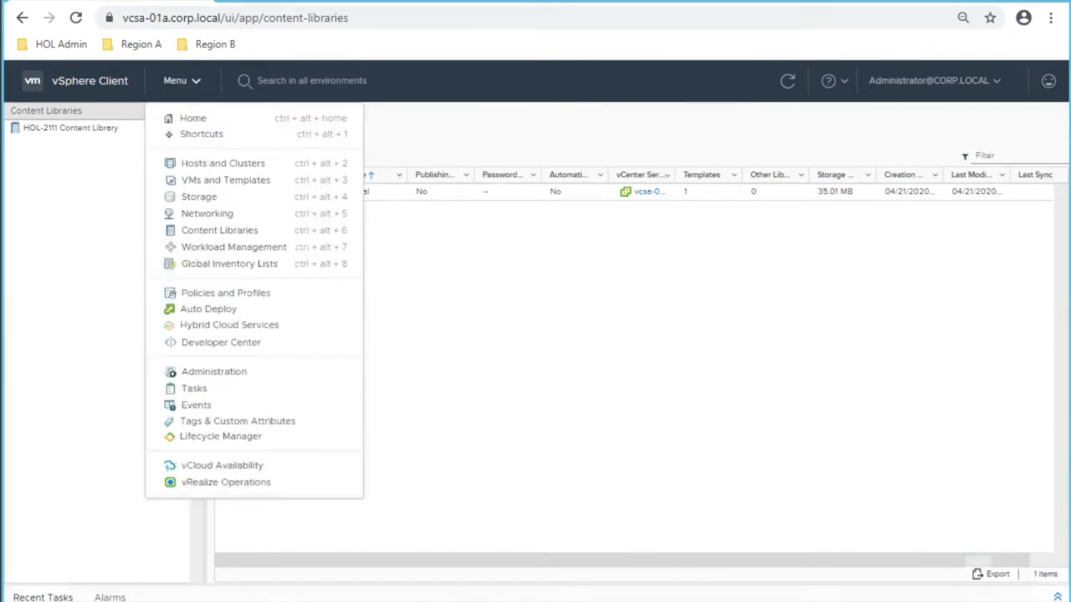
left_click(213, 371)
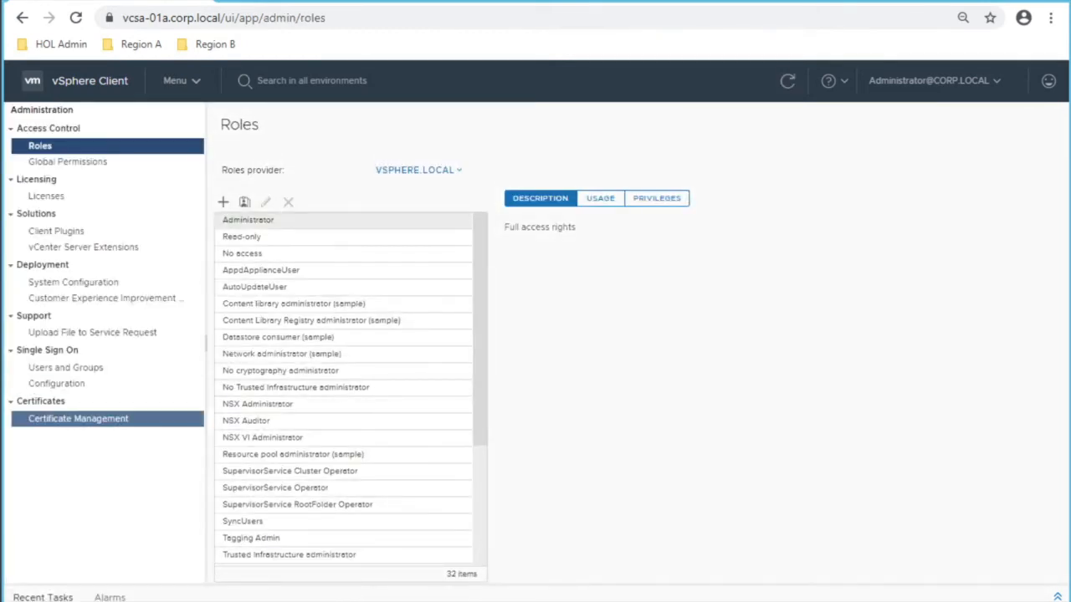
left_click(80, 418)
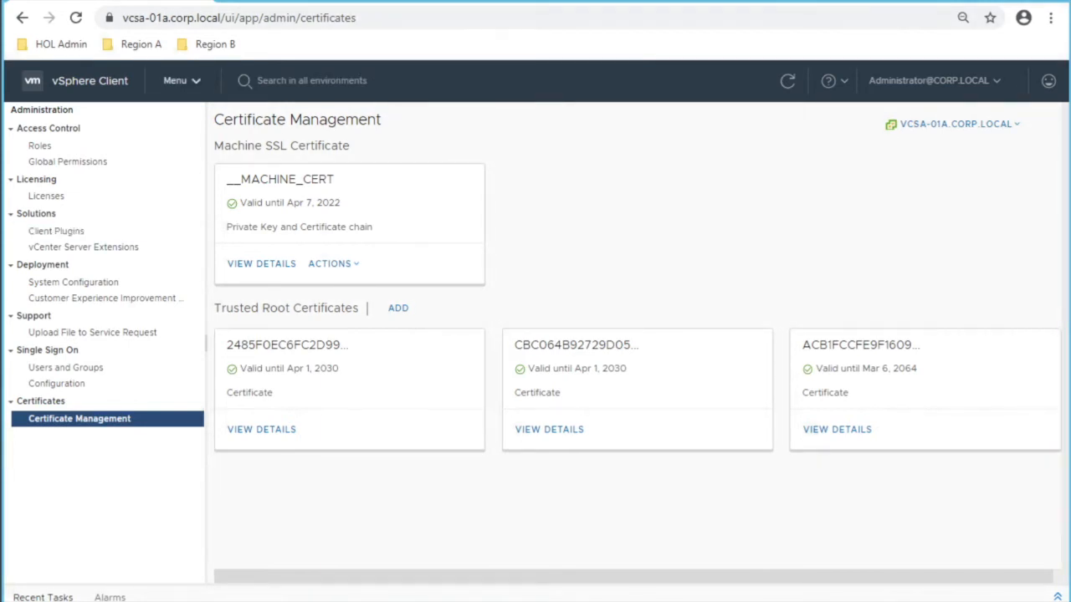
left_click(182, 81)
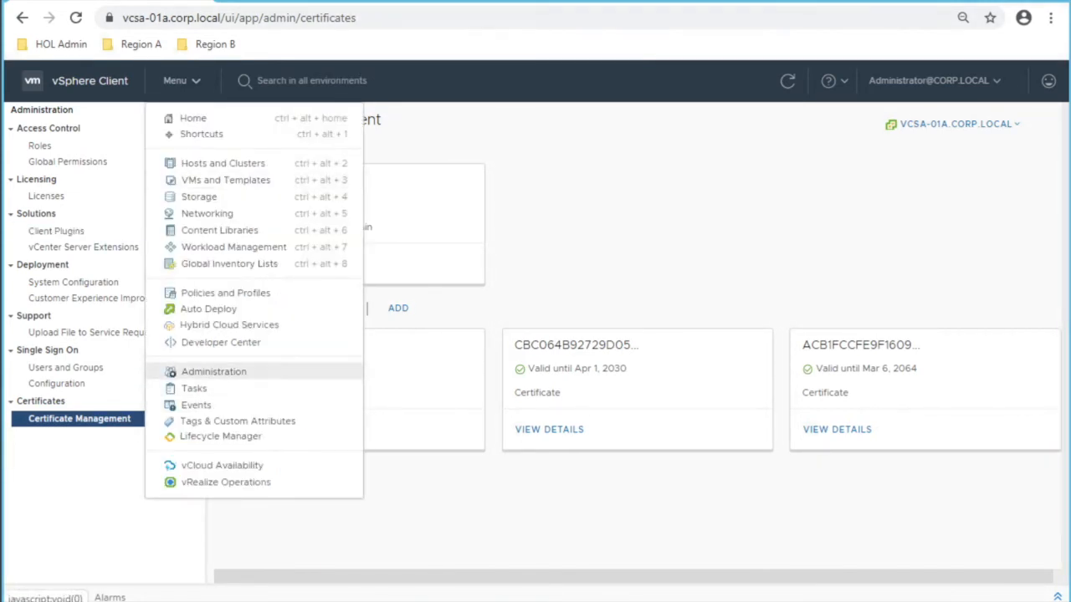
left_click(213, 371)
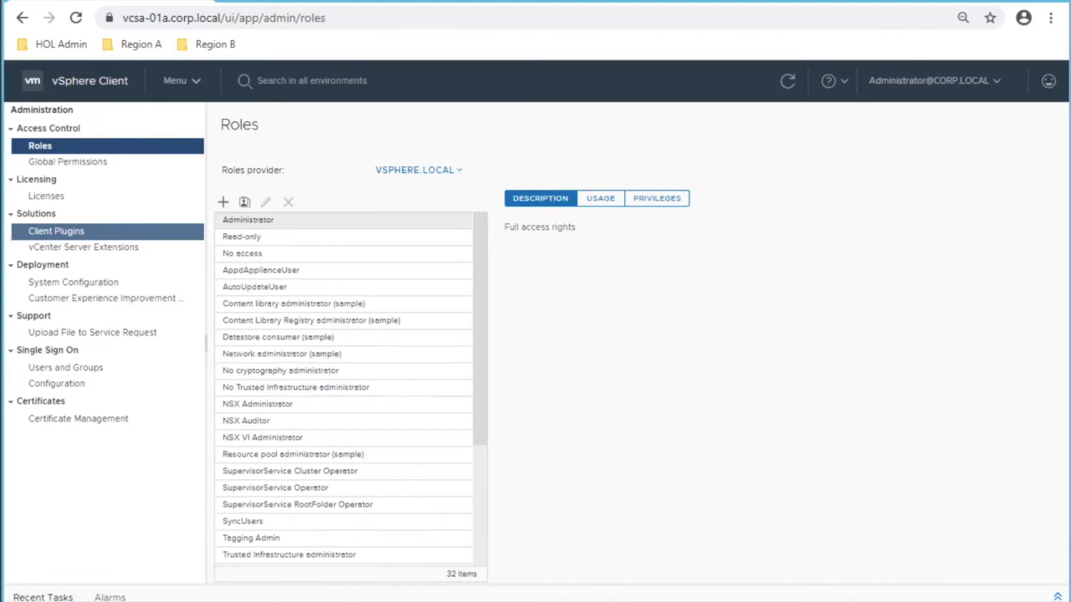
left_click(182, 81)
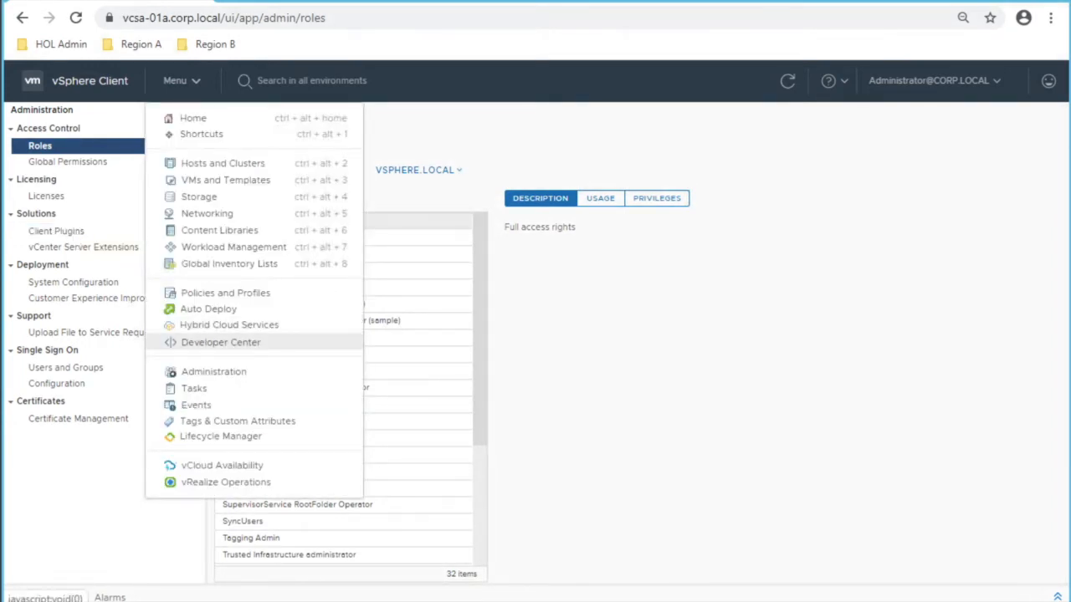
left_click(221, 342)
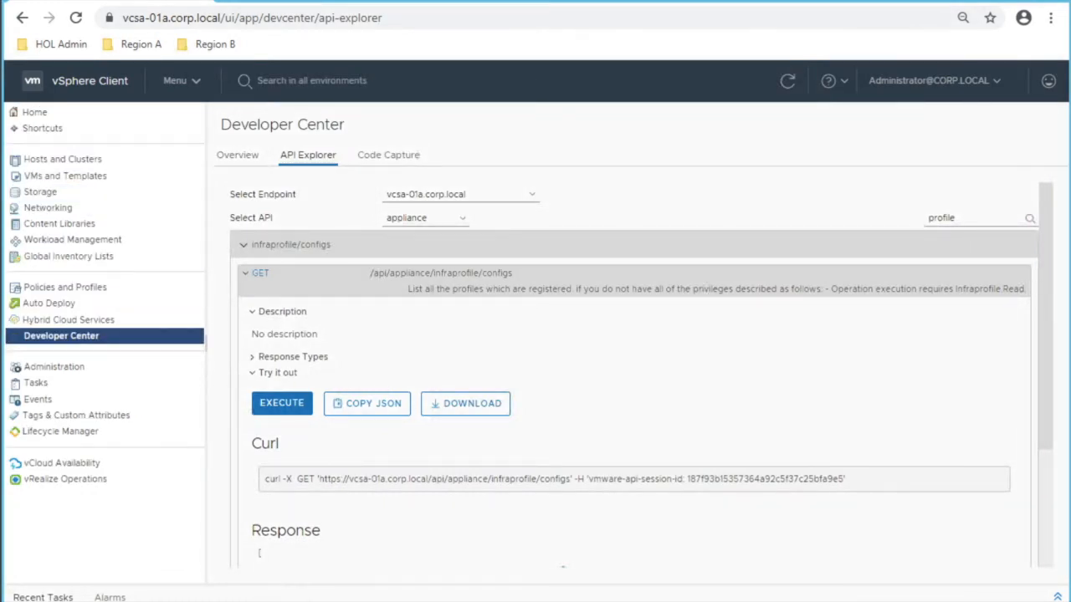
Step: Select the vcenter API and expand the certificate_management/vcenter/vmca_root endpoint
left_click(238, 156)
left_click(308, 156)
left_click(426, 218)
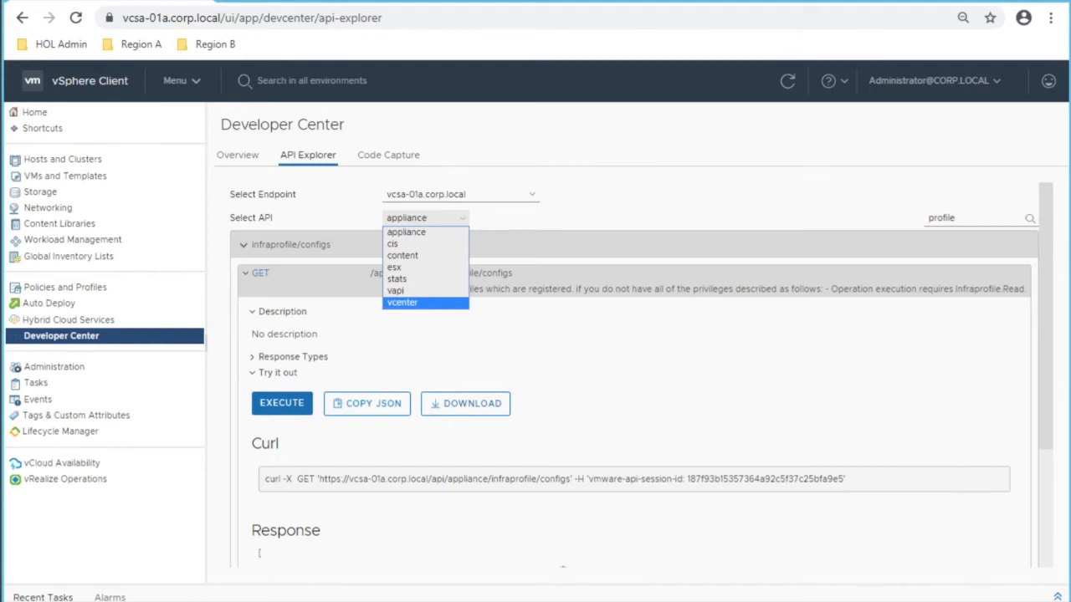
key("Return")
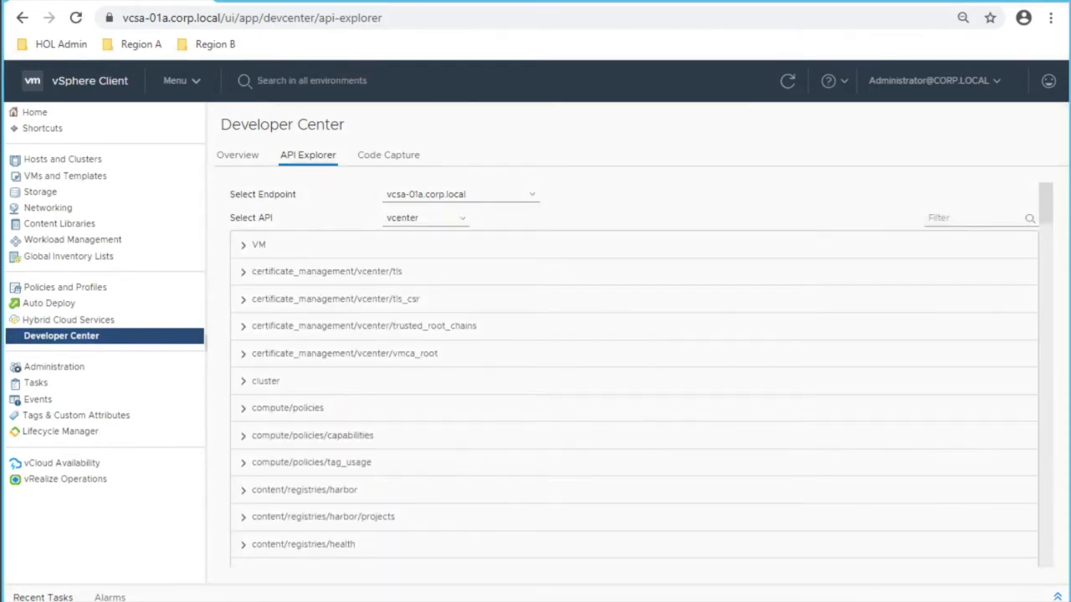
left_click(344, 353)
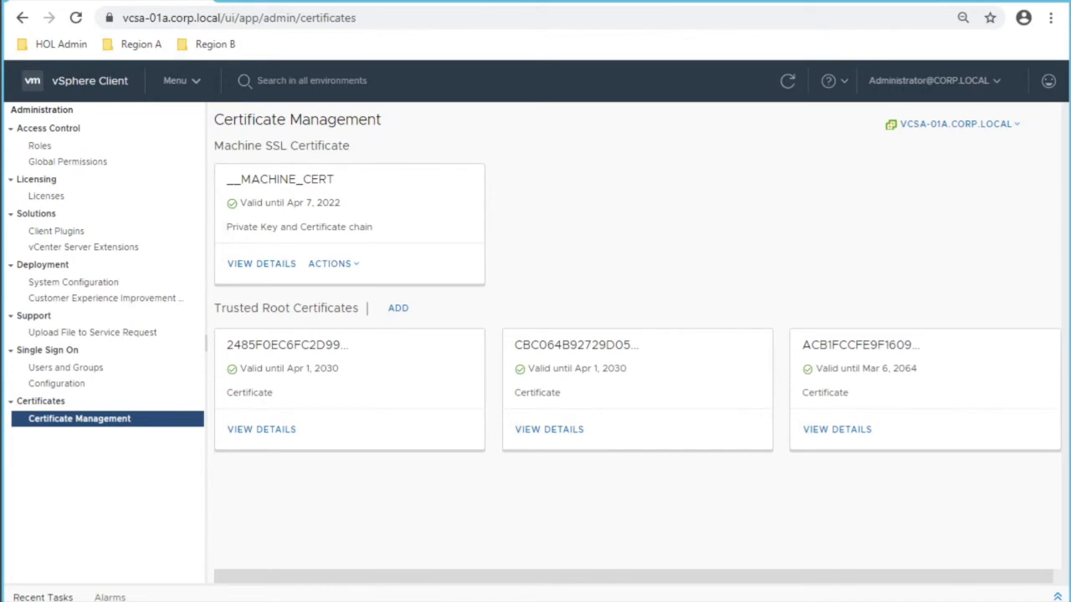
Step: Preview Import and Replace for the machine SSL certificate, cancel it, then open Single Sign On Configuration
left_click(181, 81)
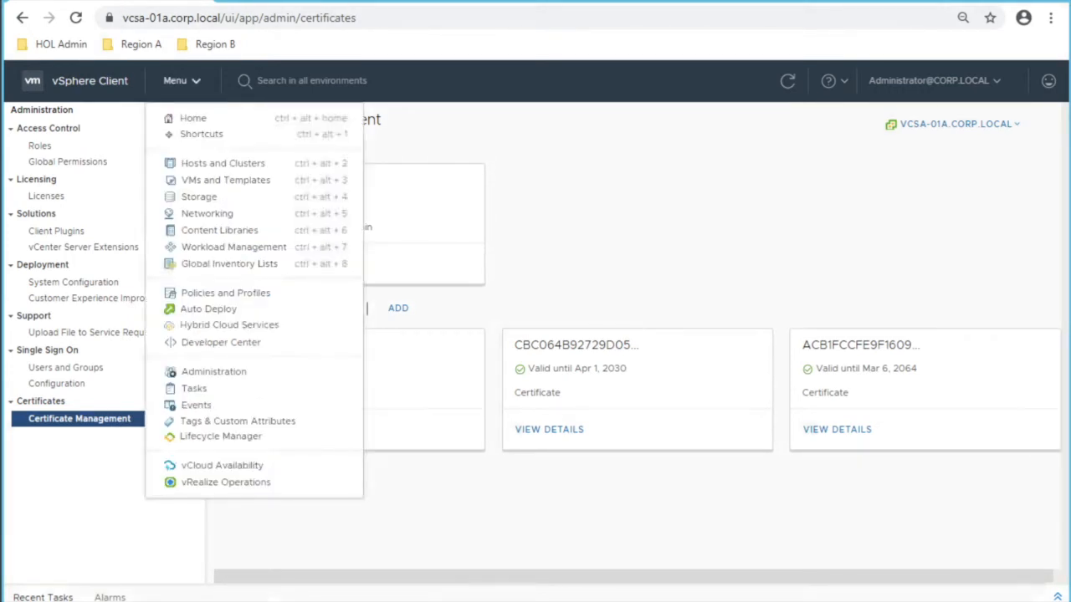
left_click(213, 371)
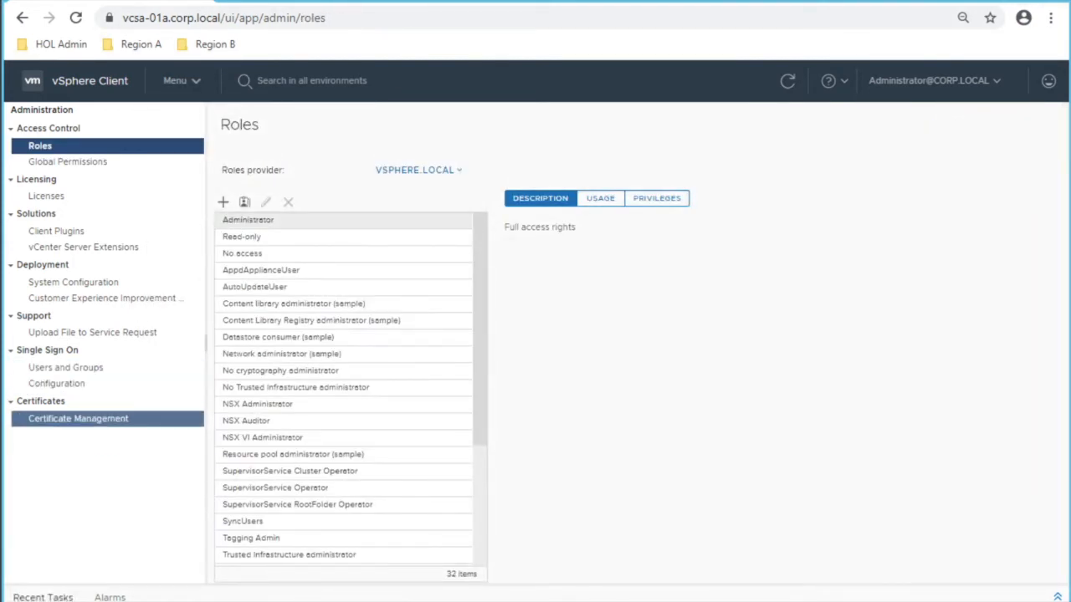
left_click(79, 419)
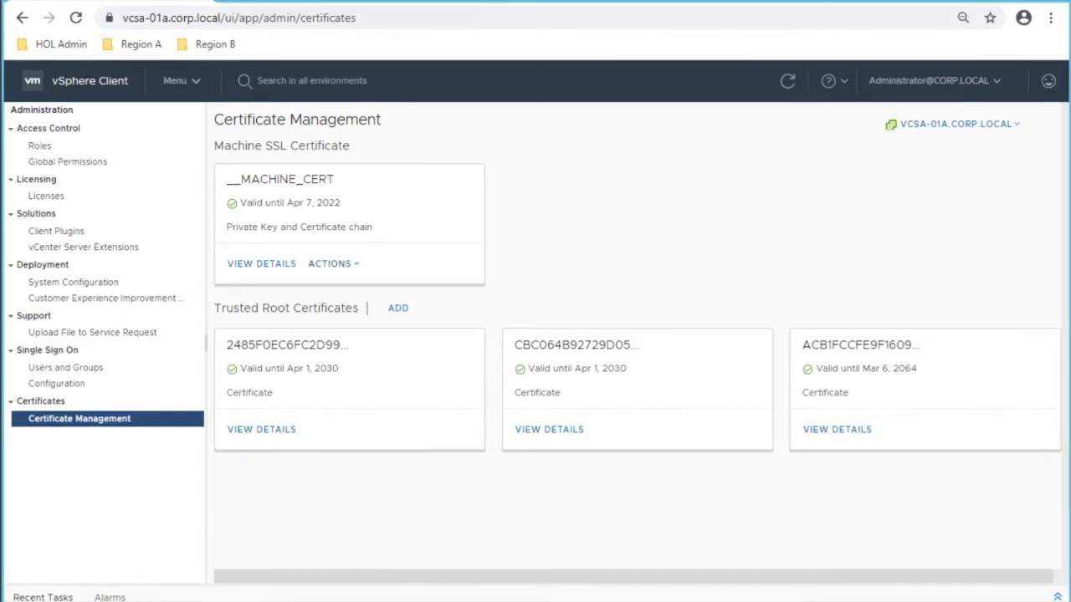
left_click(333, 264)
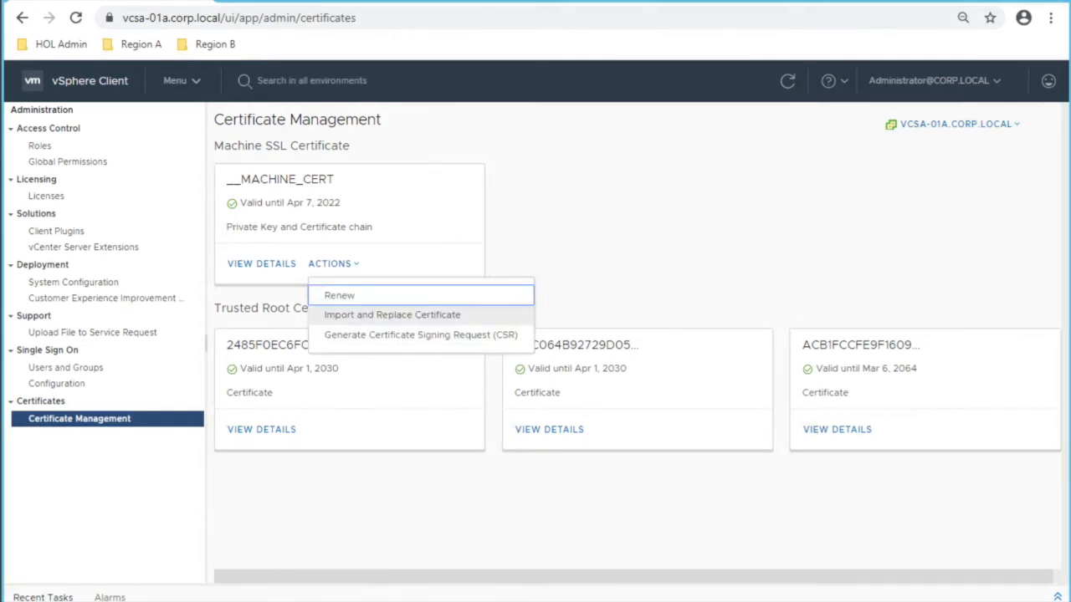
left_click(392, 315)
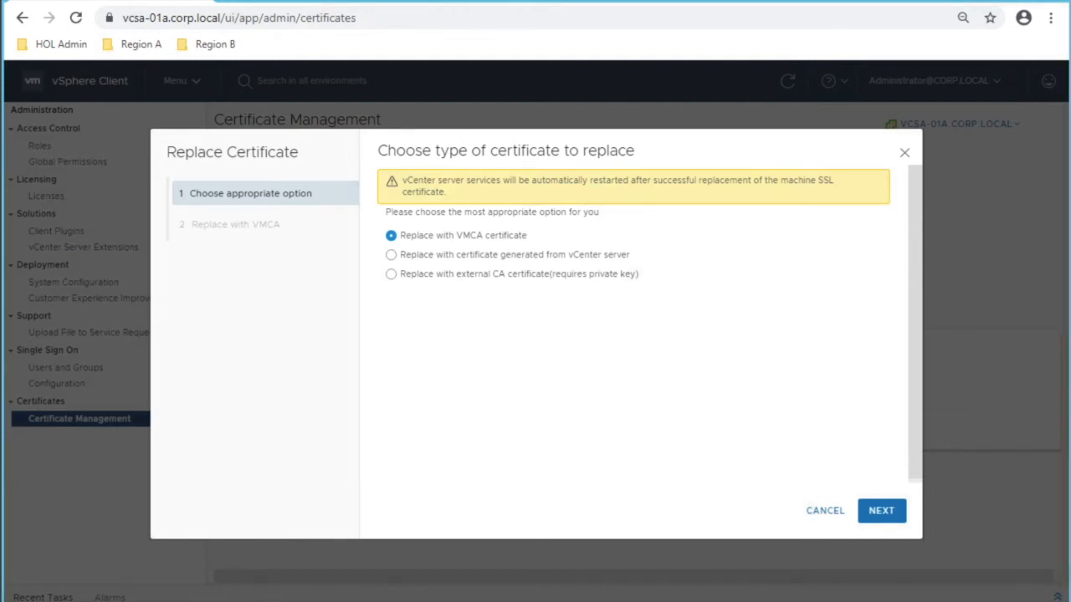
left_click(825, 510)
left_click(57, 384)
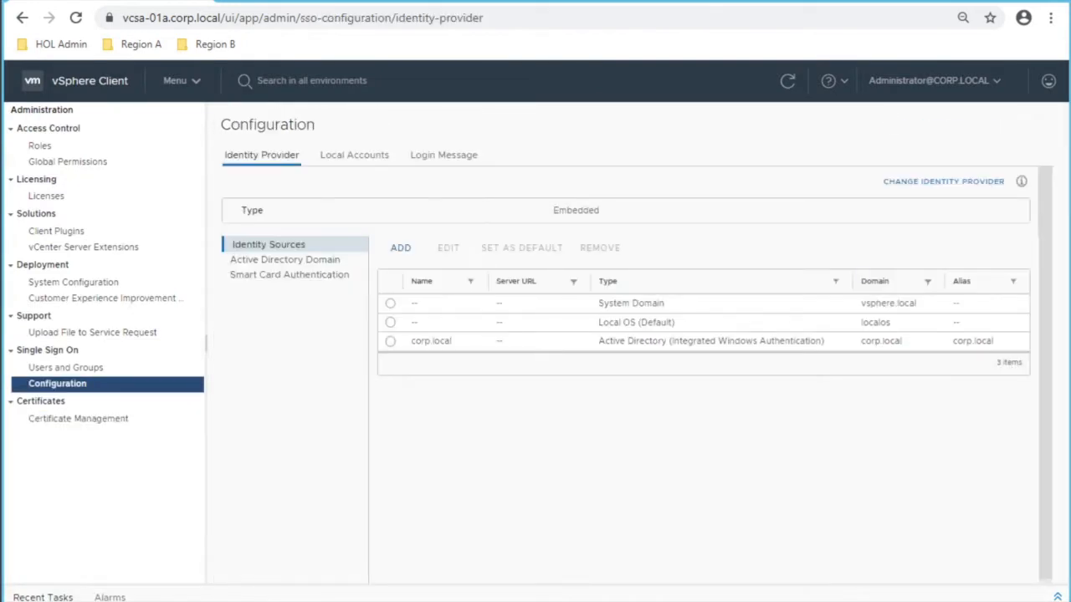
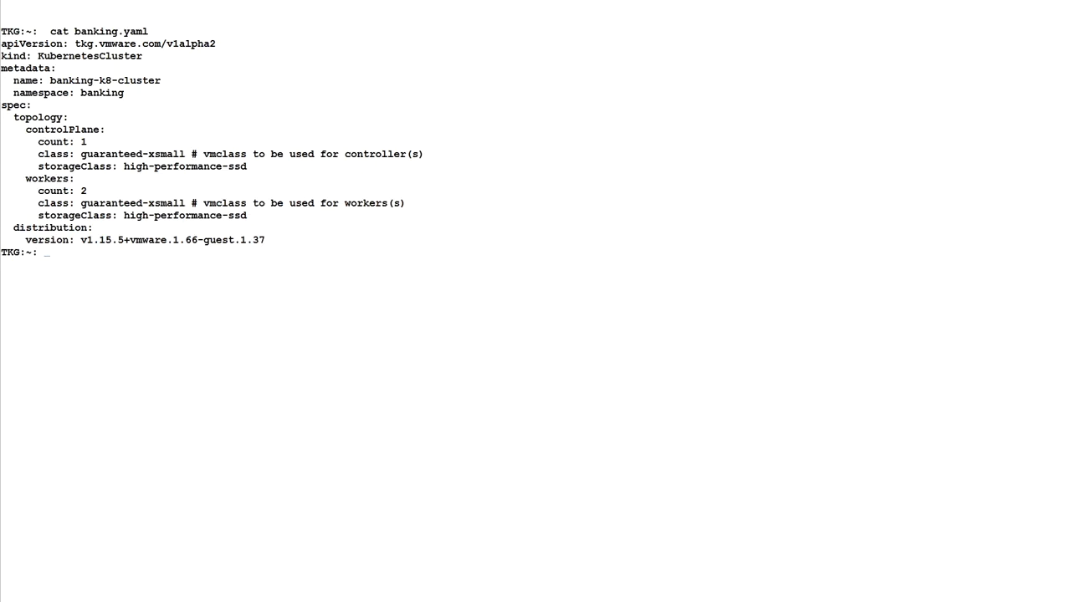
Step: Create banking-cluster from banking.yaml, confirm 1 control-plane and 2 worker nodes, then clear the terminal
type("kubectl apply -f banking.yaml")
key("Return")
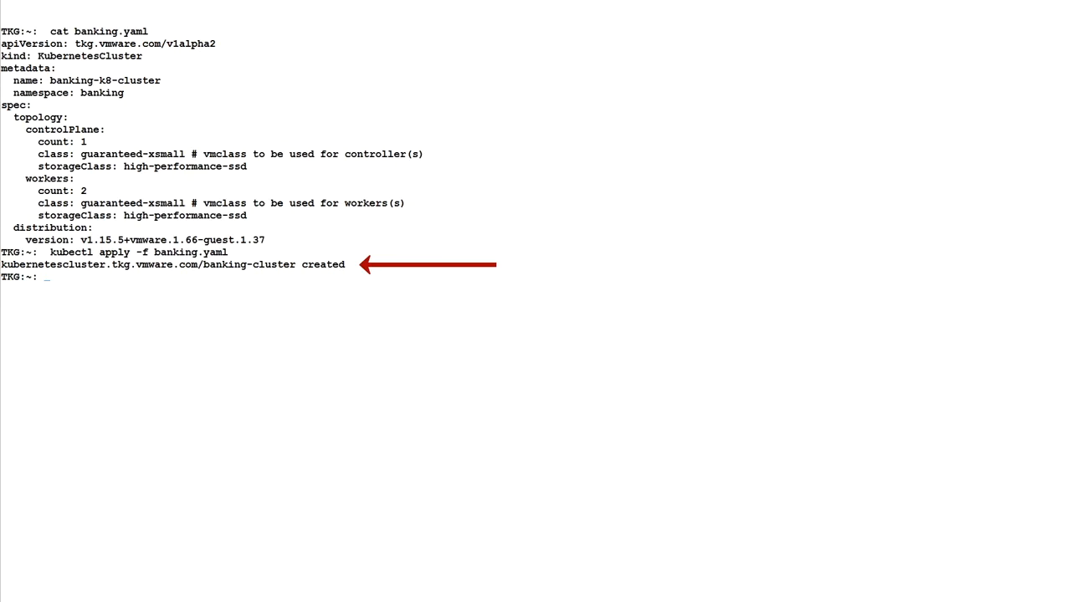
type("kubectl get  kubernetescluster banking-cluster")
key("Return")
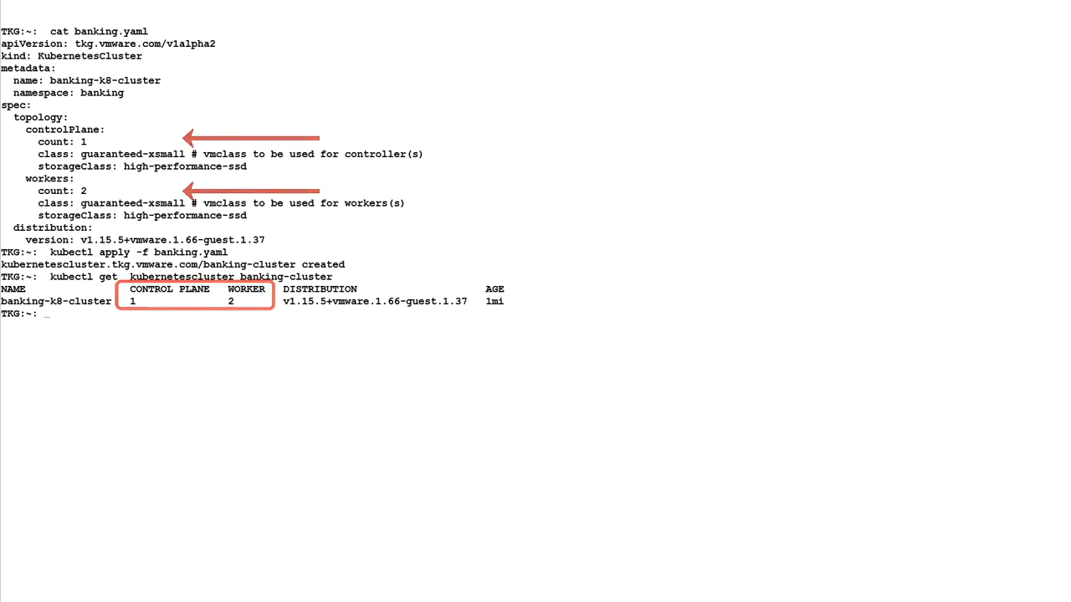
key("ctrl+l")
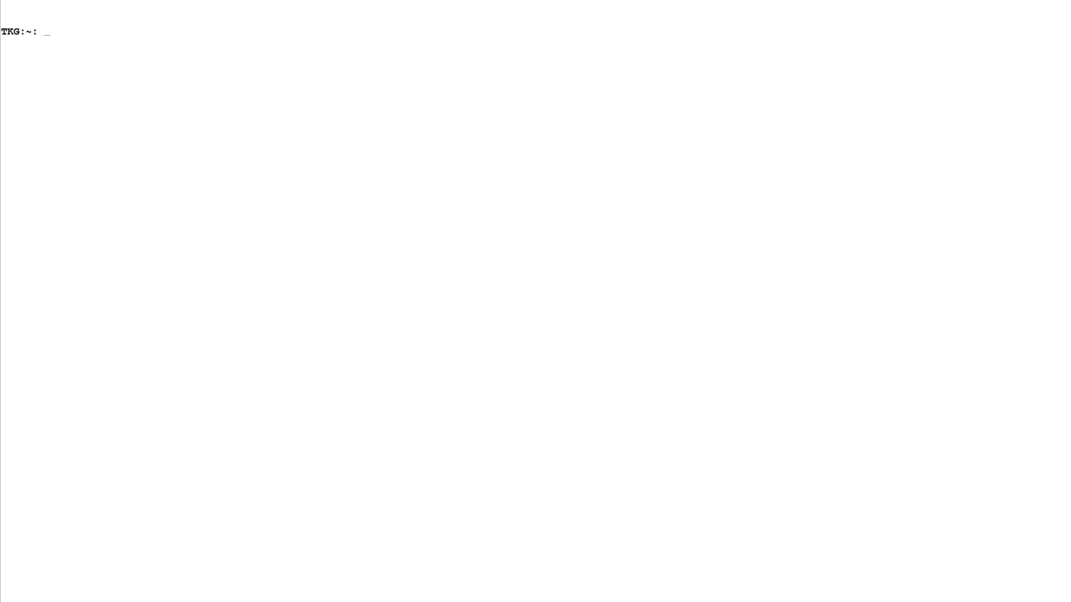
Step: Describe the Kubernetes cluster and pull harbor.corp.local/banking/banking-image:latest from Harbor
type("kubectl describe kubernetescluster")
key("Return")
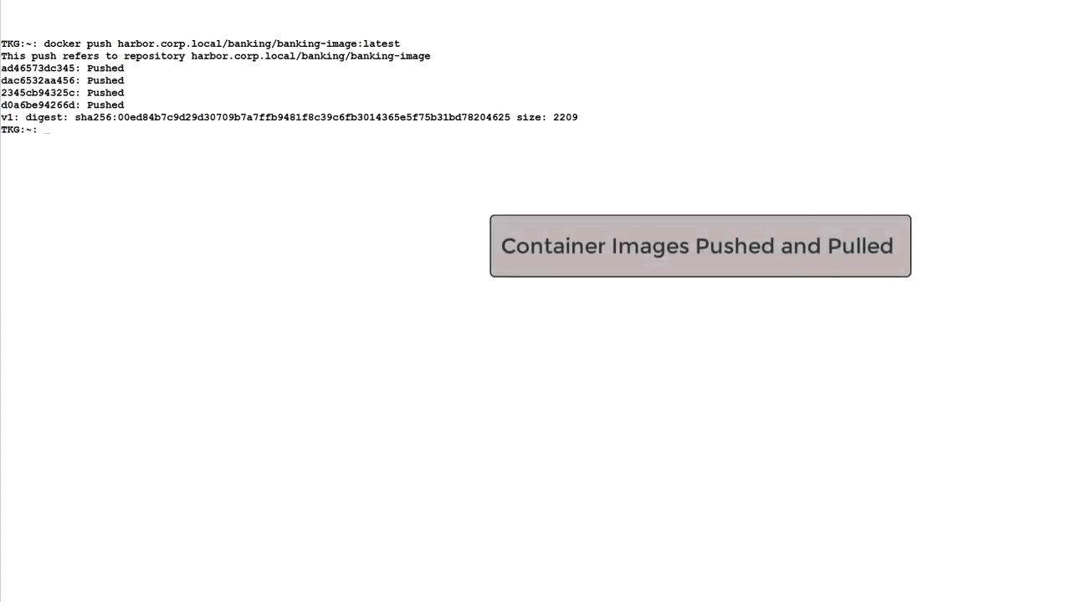
type("docker pull harbor.corp.local/banking/banking-image:latest")
key("Return")
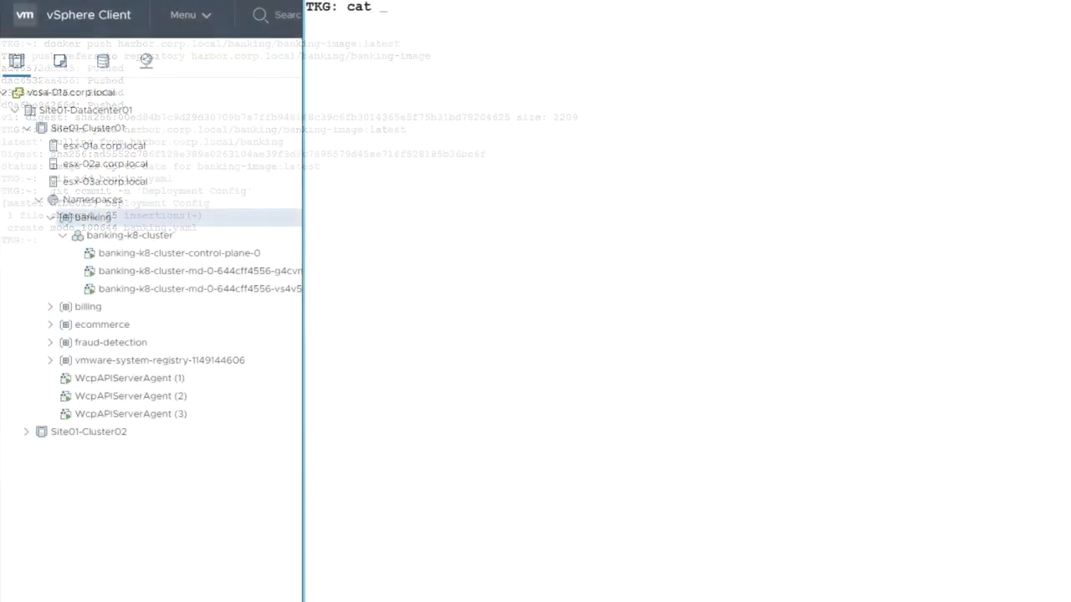
Step: Display the banking-pers-claim.yaml persistent volume claim spec
type("banking")
type("-p")
key("Tab")
key("Return")
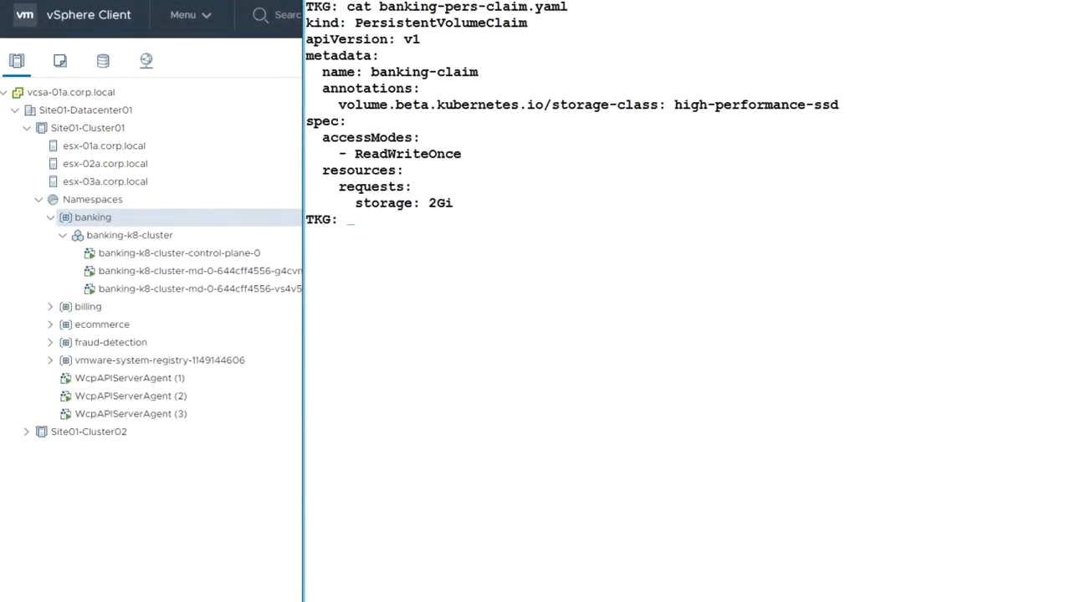
Step: Apply the banking-pers-claim, banking-db and banking-ui.yaml manifests, then list resources with kubectl get all
type("kube")
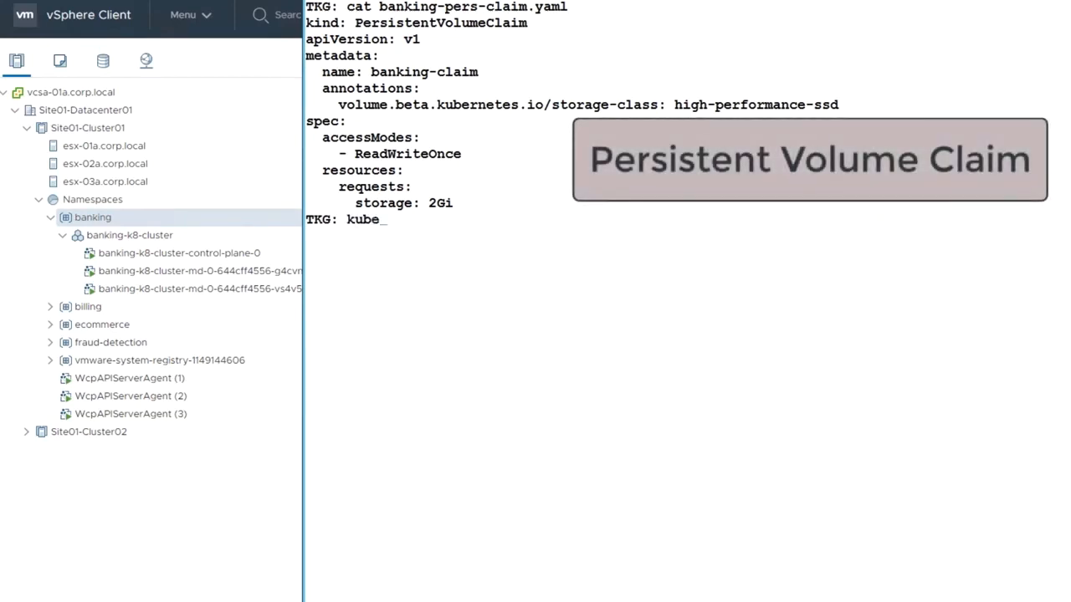
type("ctl apply -f ")
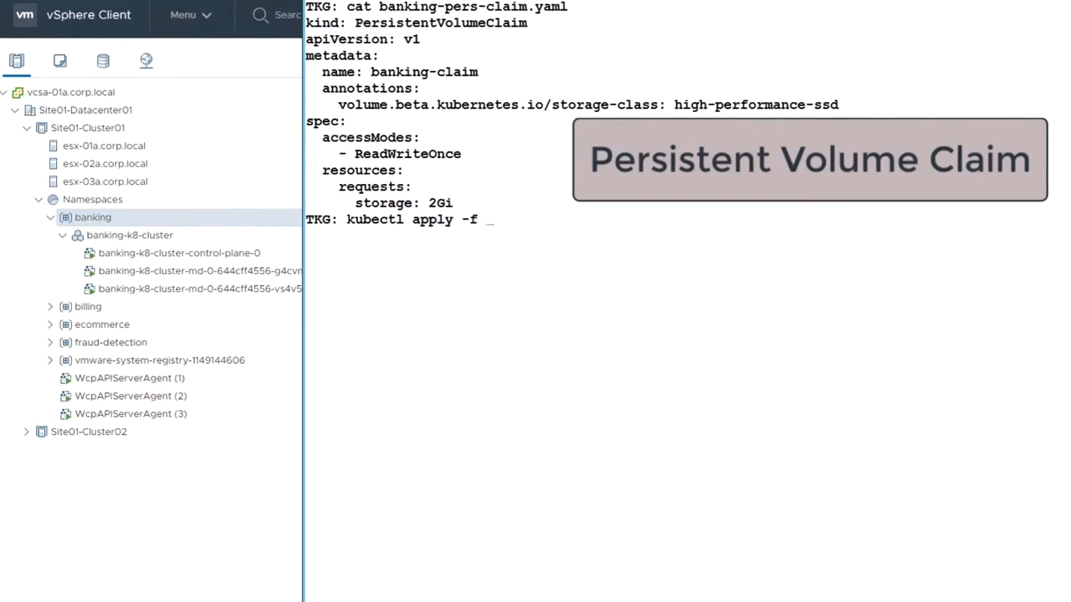
type("banking-pers-claim.yaml ")
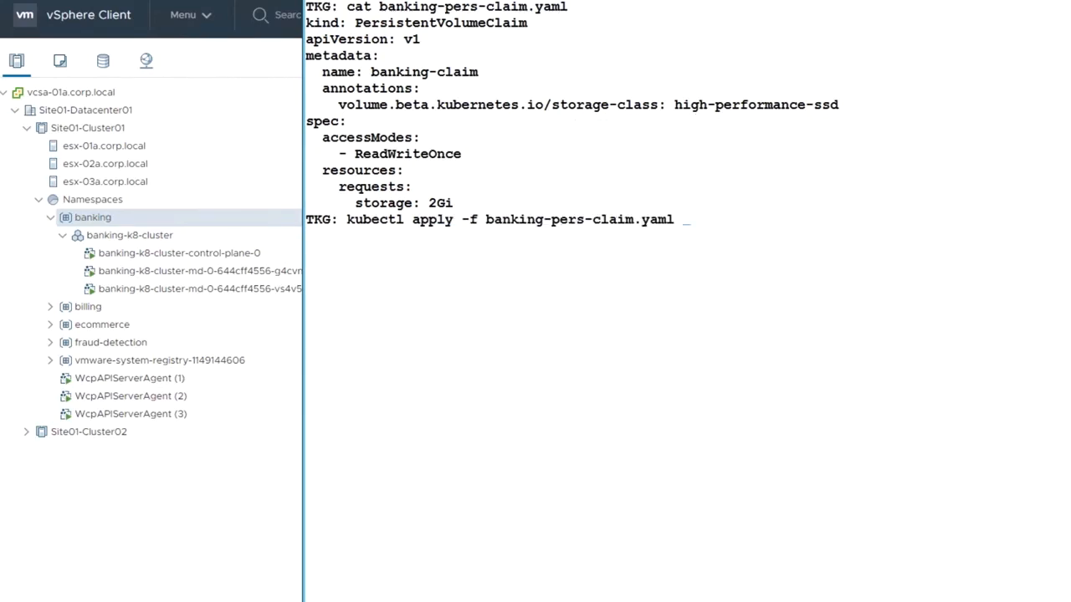
type("persistentvolumeclaim/banking-claim created TKG: kubectl apply -f")
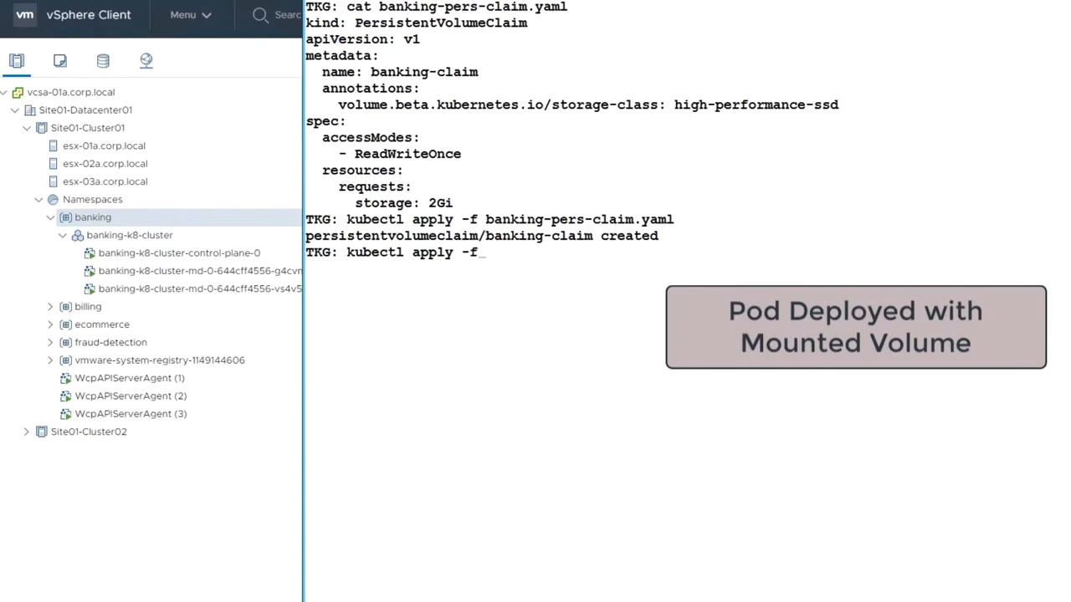
type(" banking-db.yaml")
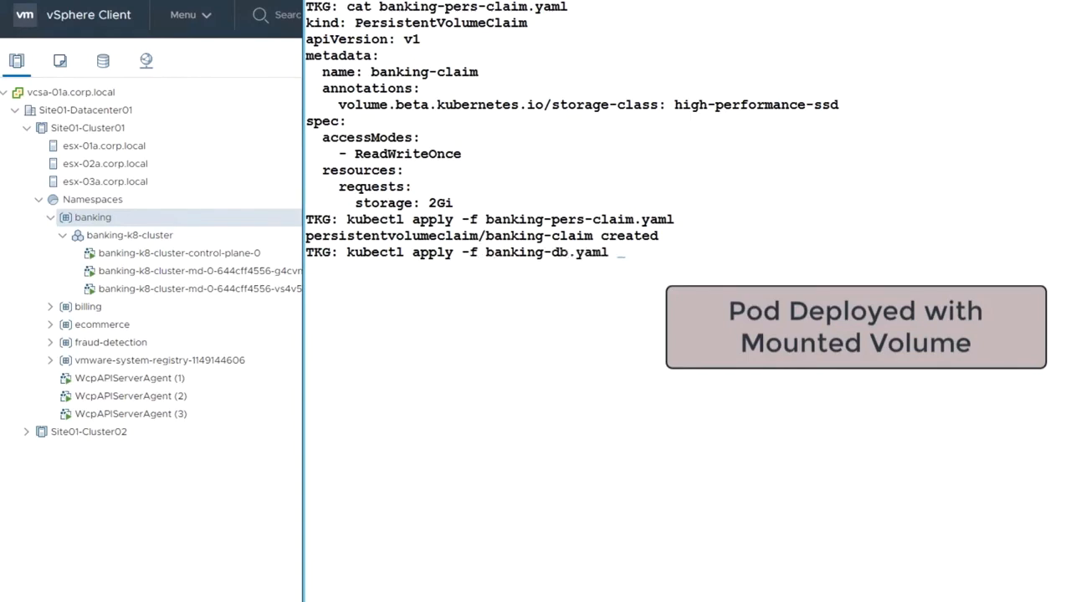
key("Return")
type("kubectl a")
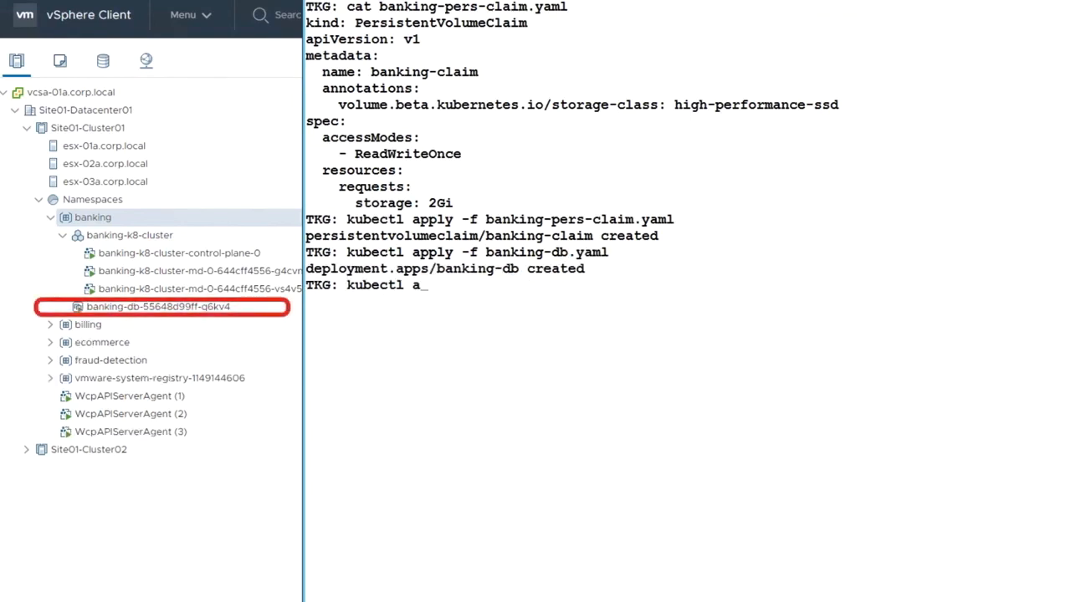
type("pply -f bank")
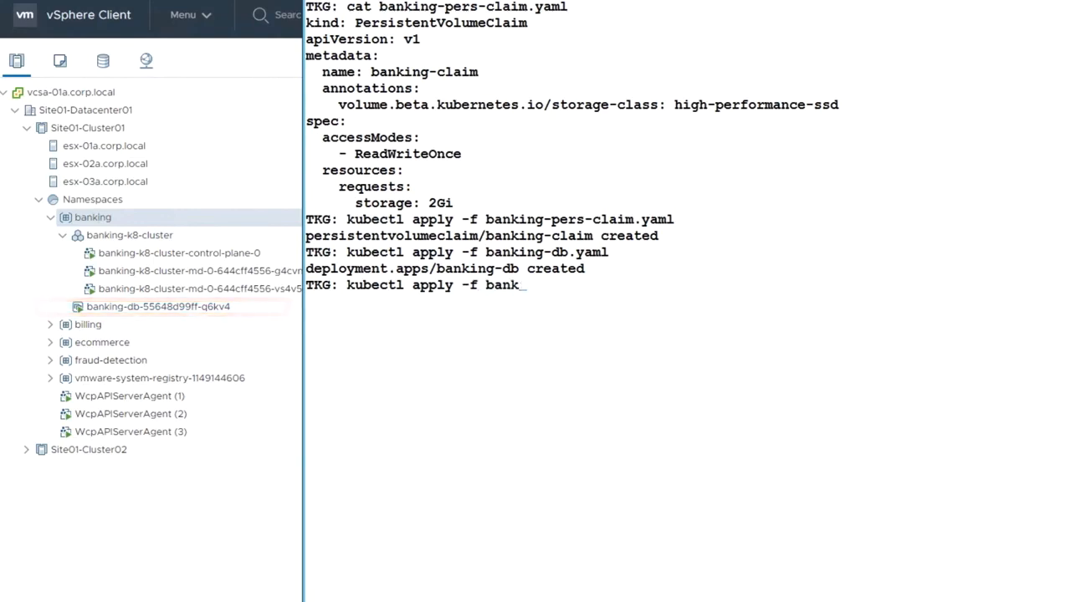
type("ing-ui.yaml")
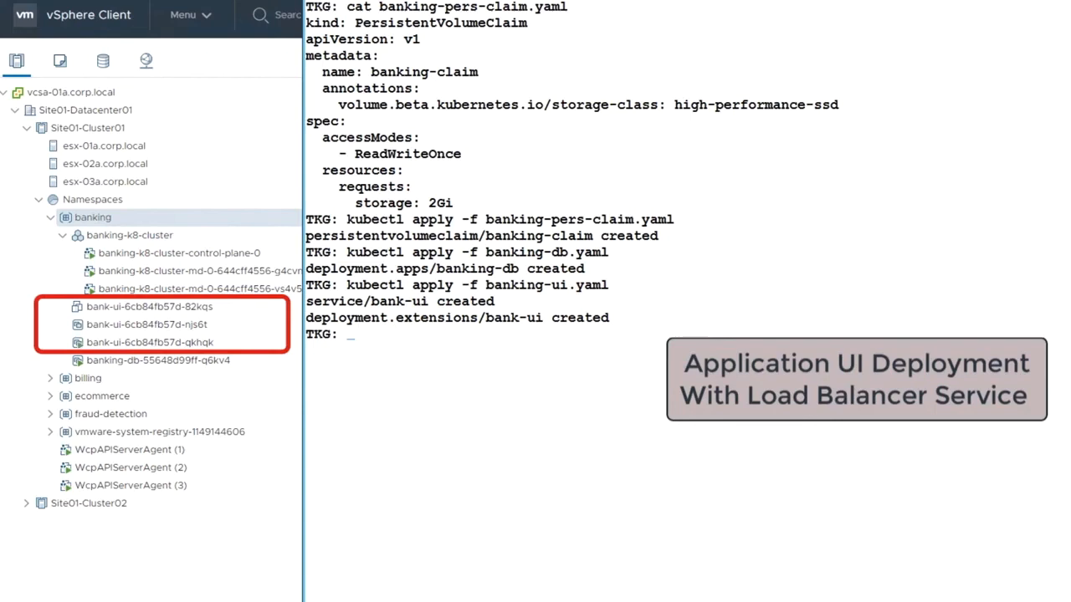
type("kubectl")
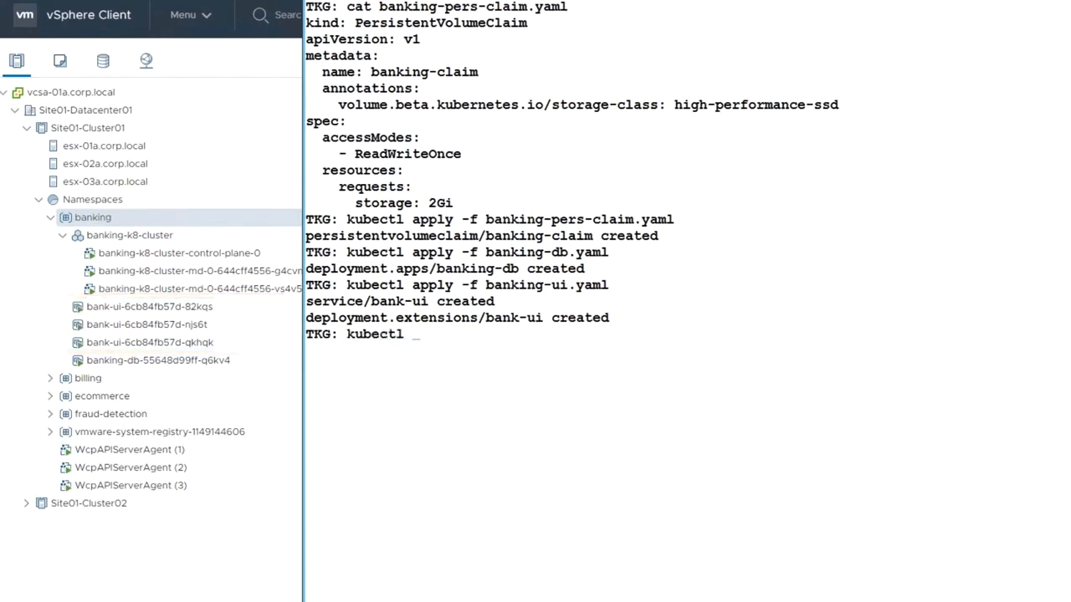
type(" get all")
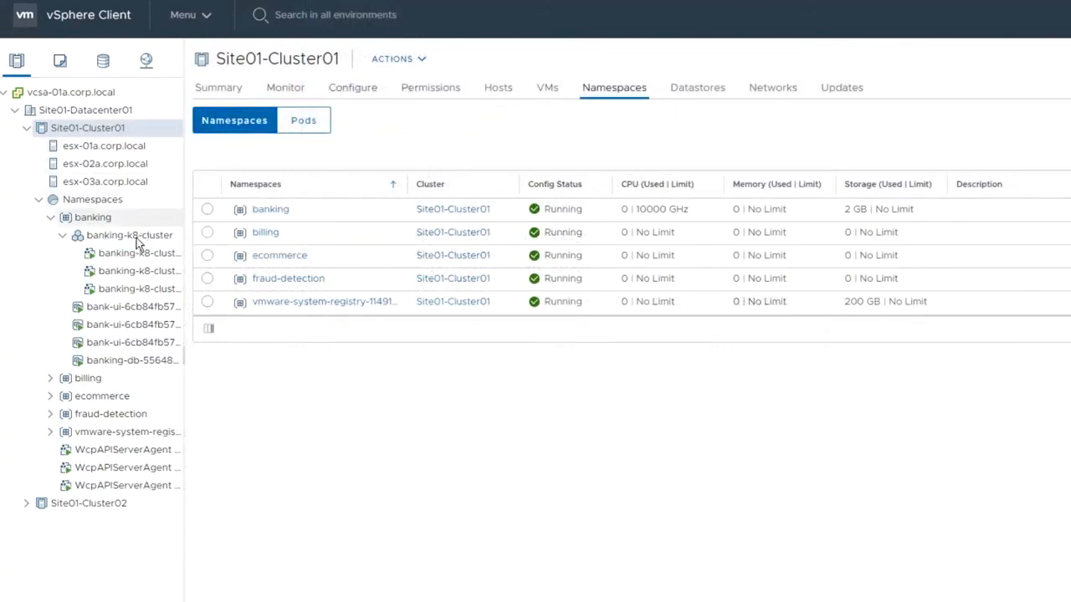
Step: Review the summaries of a bank-ui pod, banking-k8-cluster and its control-plane VM
left_click(128, 308)
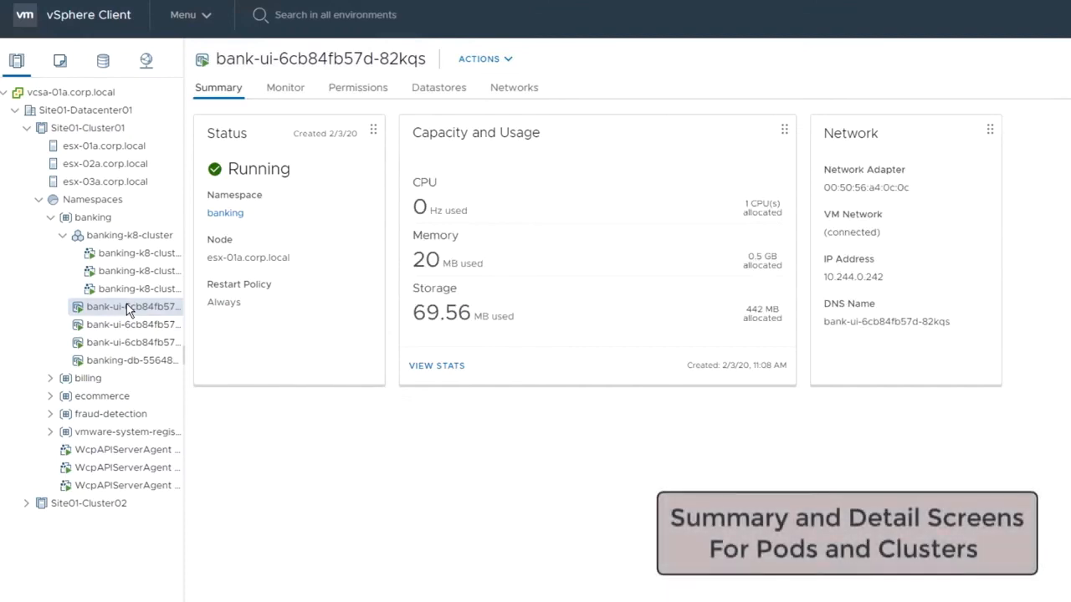
left_click(117, 238)
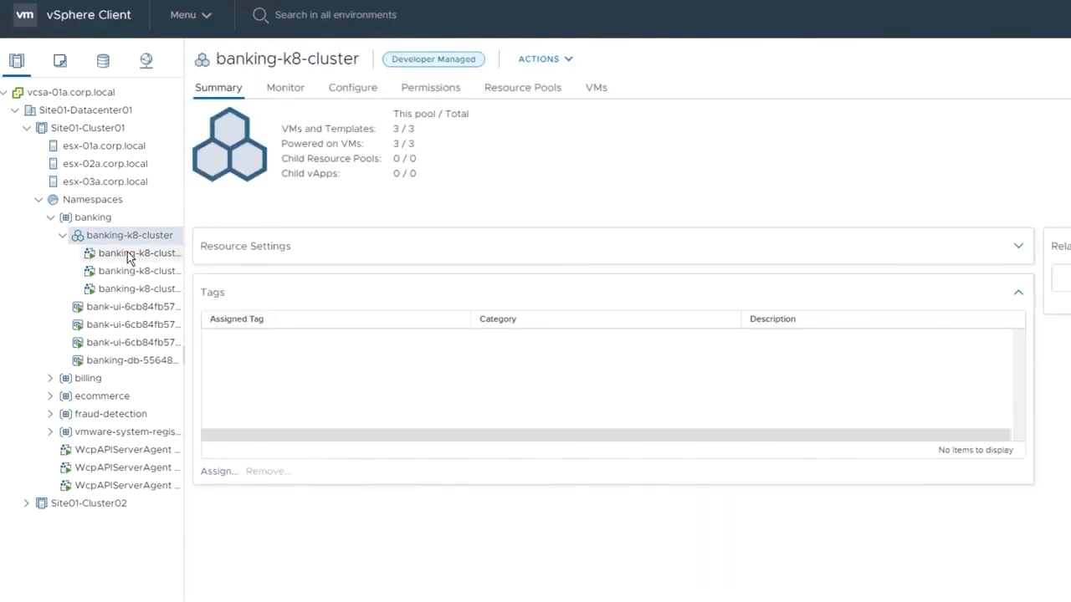
left_click(130, 255)
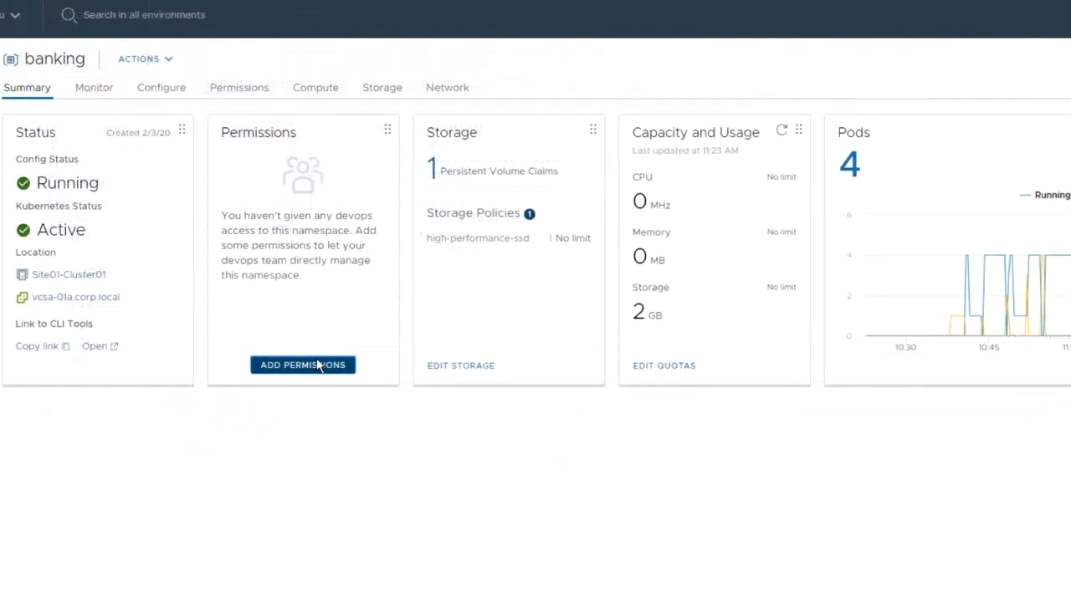
Step: Grant the vsphere.local group Banking-apps-developers the Can edit role on the banking namespace
left_click(317, 365)
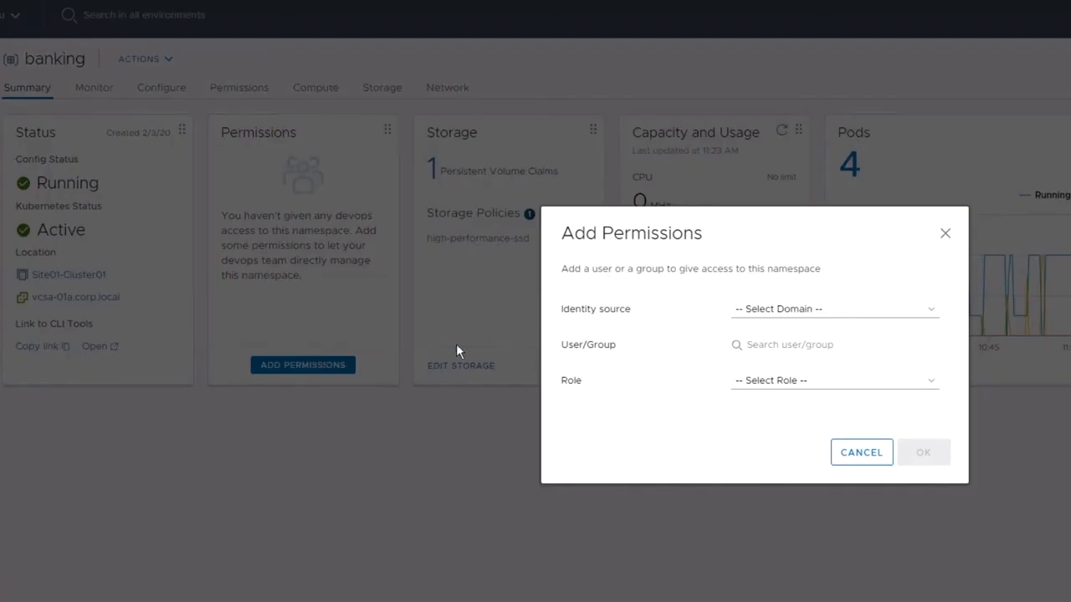
left_click(763, 309)
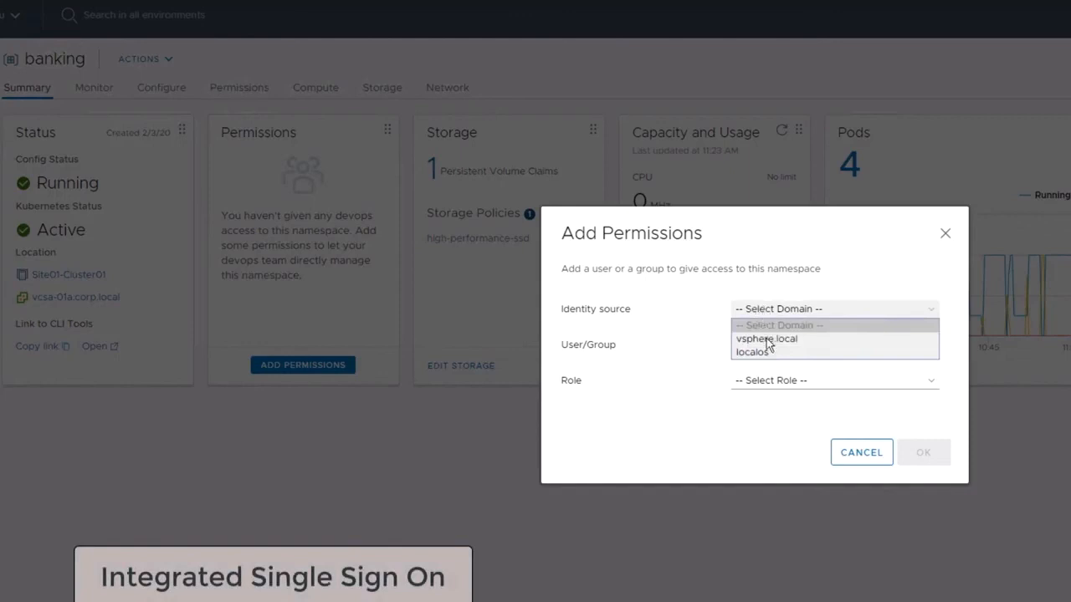
left_click(767, 340)
left_click(769, 347)
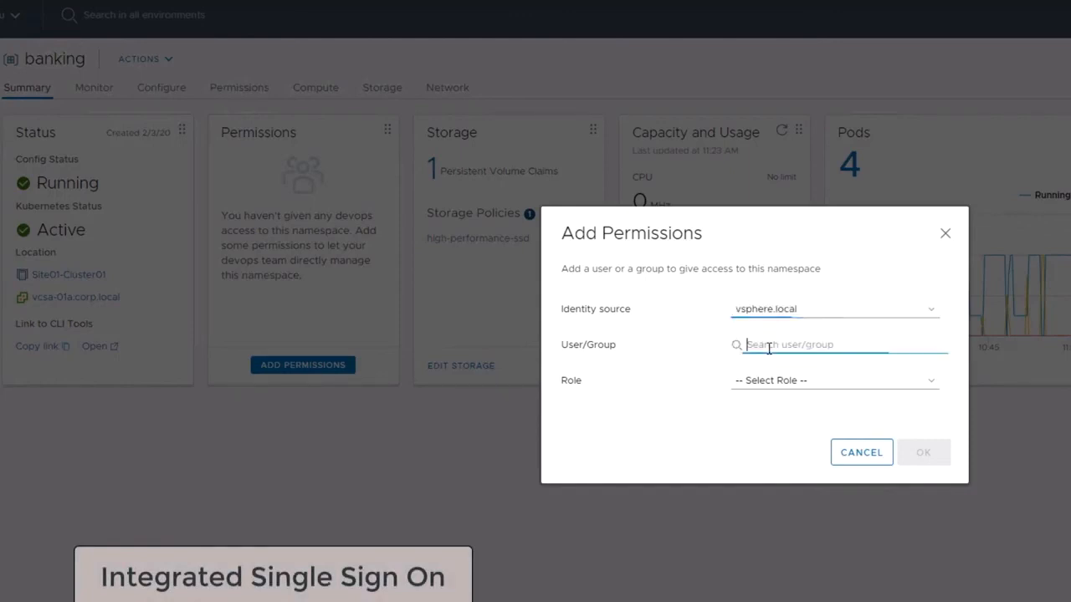
type("Banking-apps-developers")
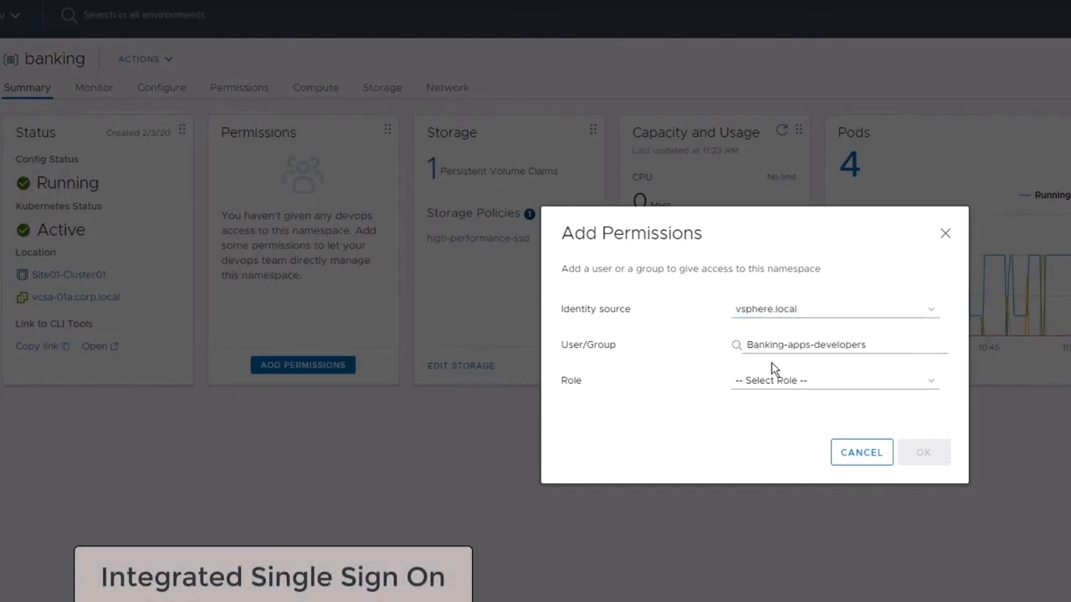
left_click(772, 382)
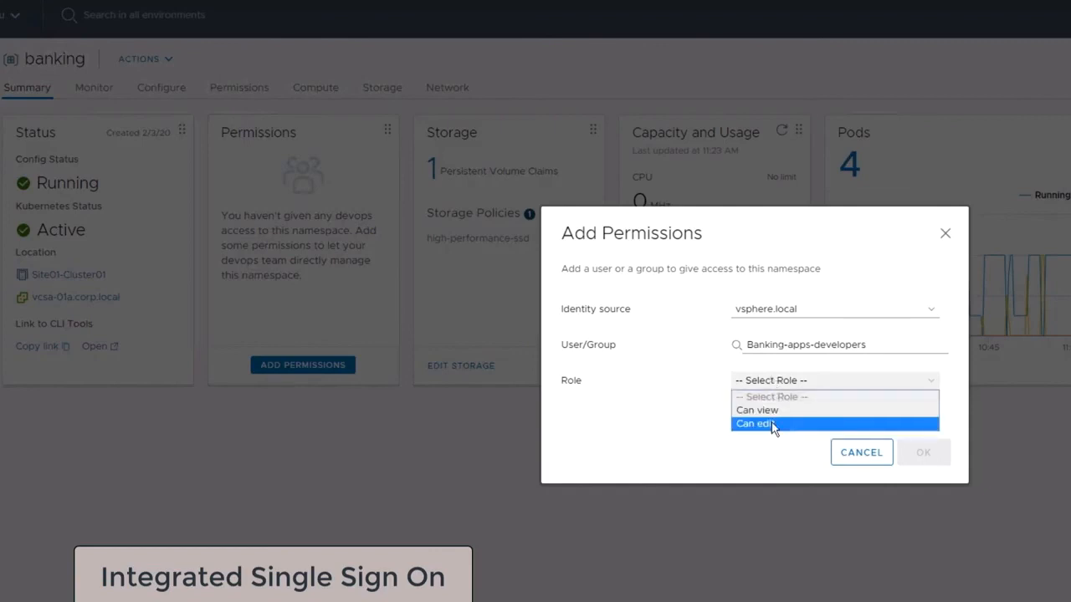
left_click(771, 424)
left_click(917, 452)
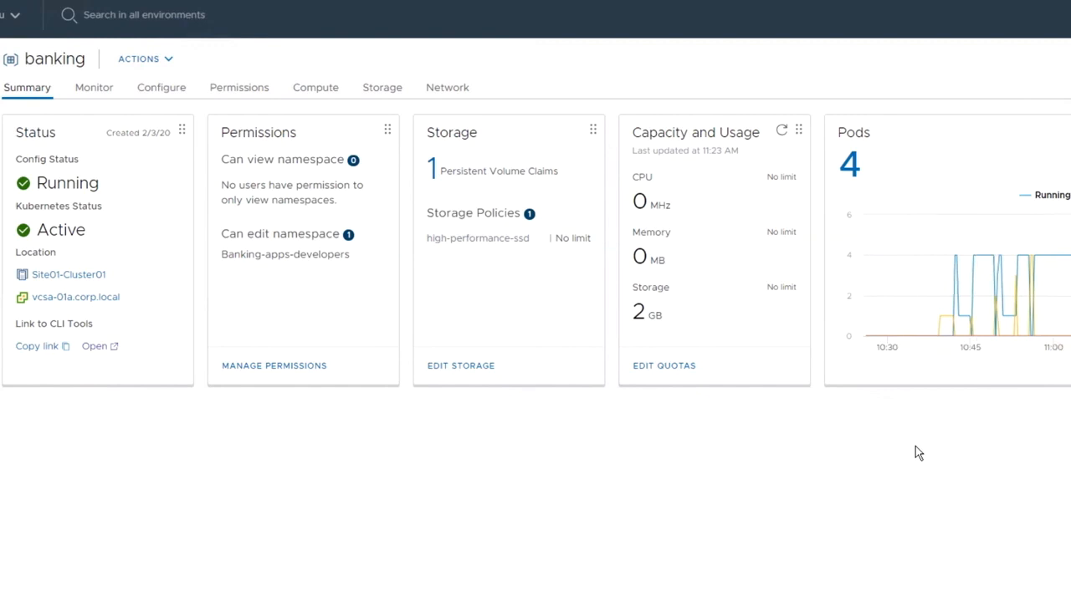
Step: Add the high-density storage policy alongside high-performance-ssd on the banking namespace
left_click(493, 367)
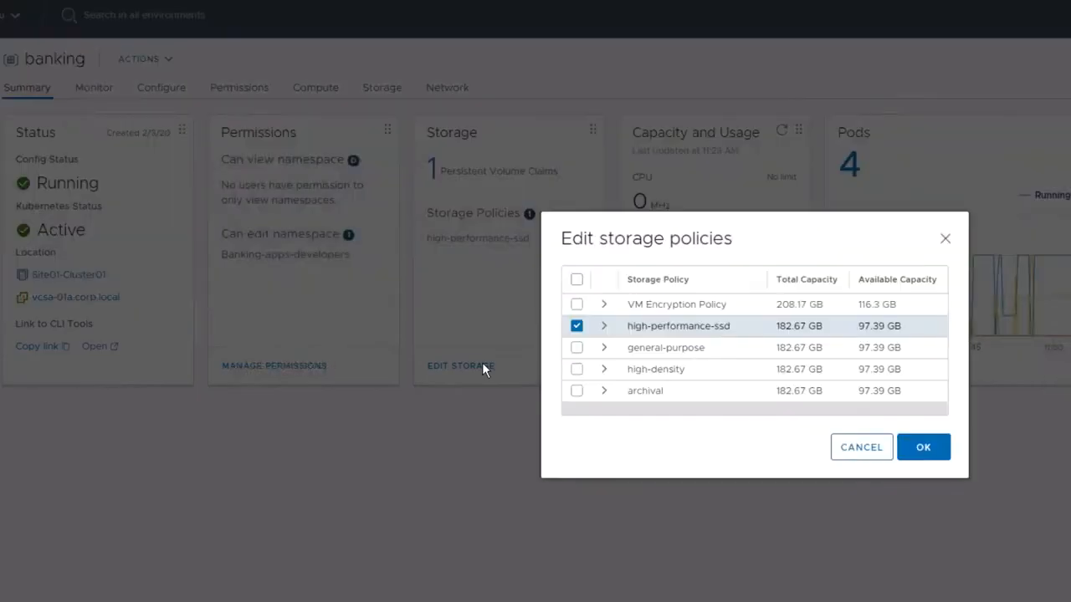
left_click(576, 370)
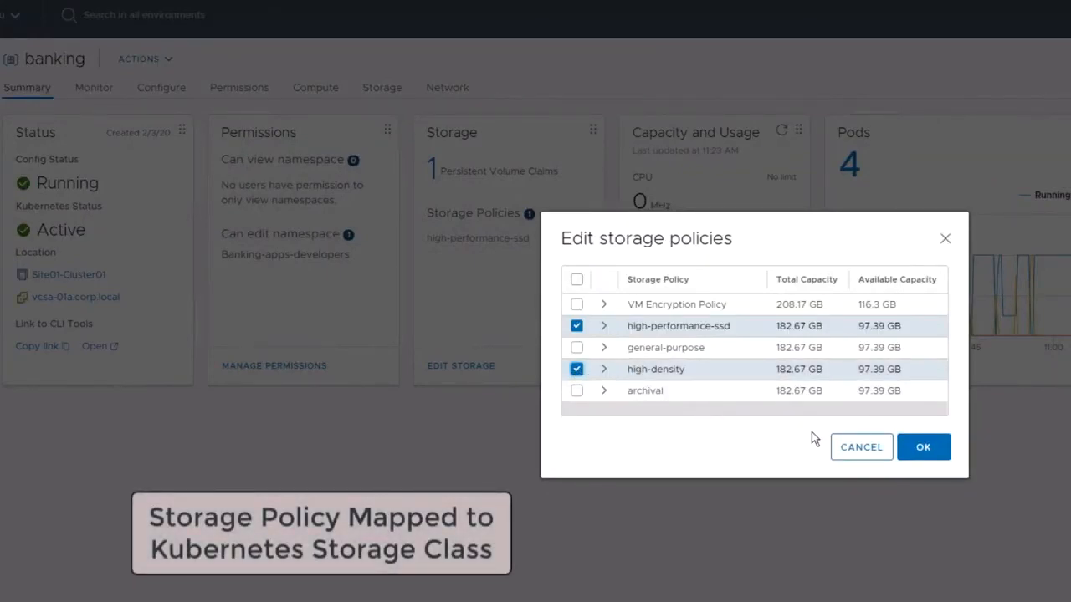
left_click(923, 445)
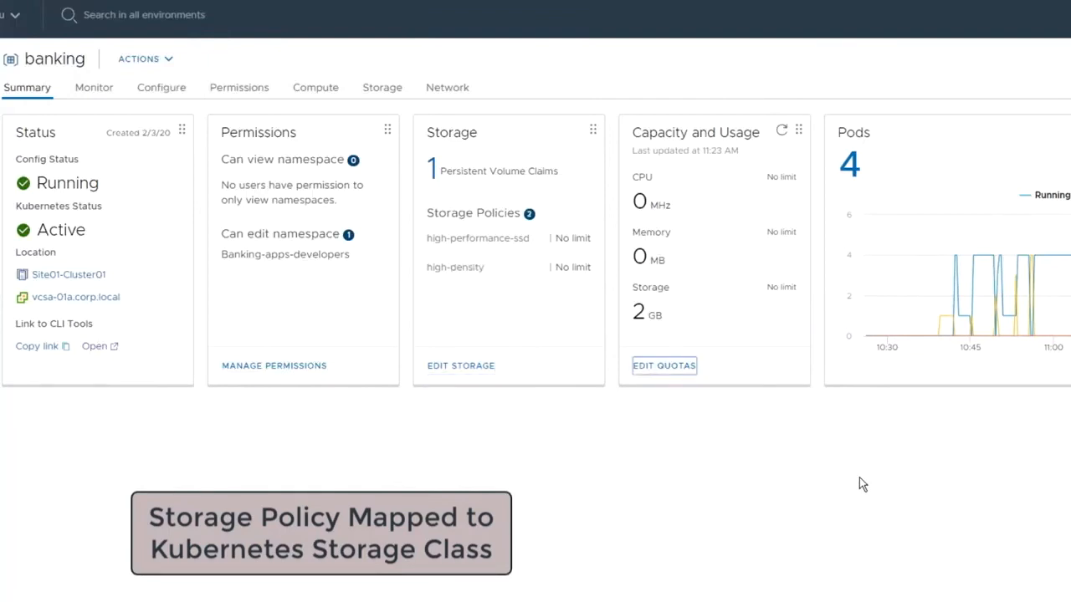
Step: Set the banking namespace CPU limit to 10000 GHz
left_click(680, 368)
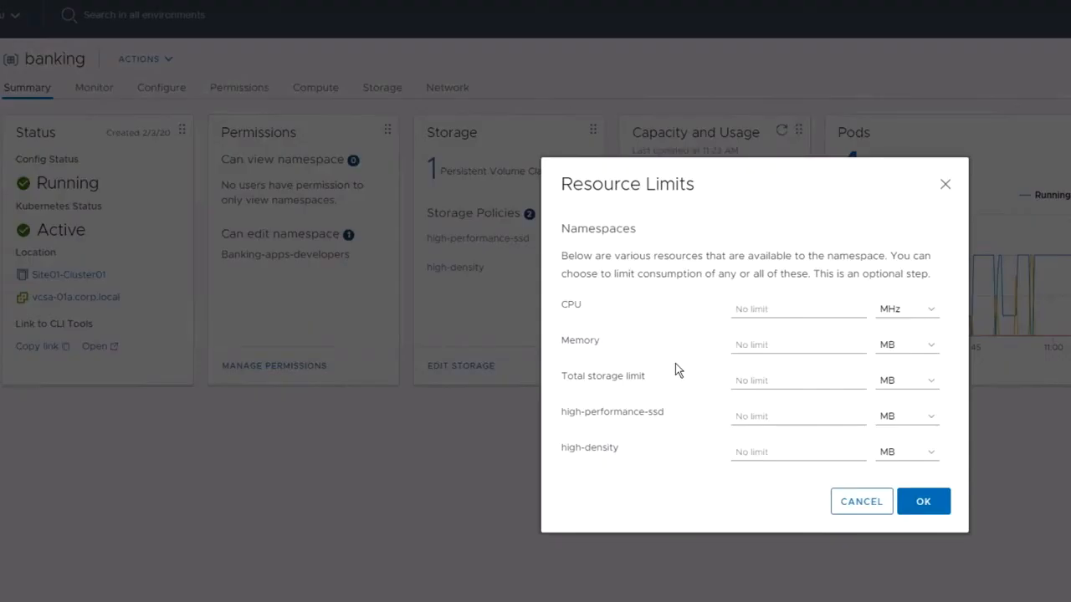
left_click(760, 308)
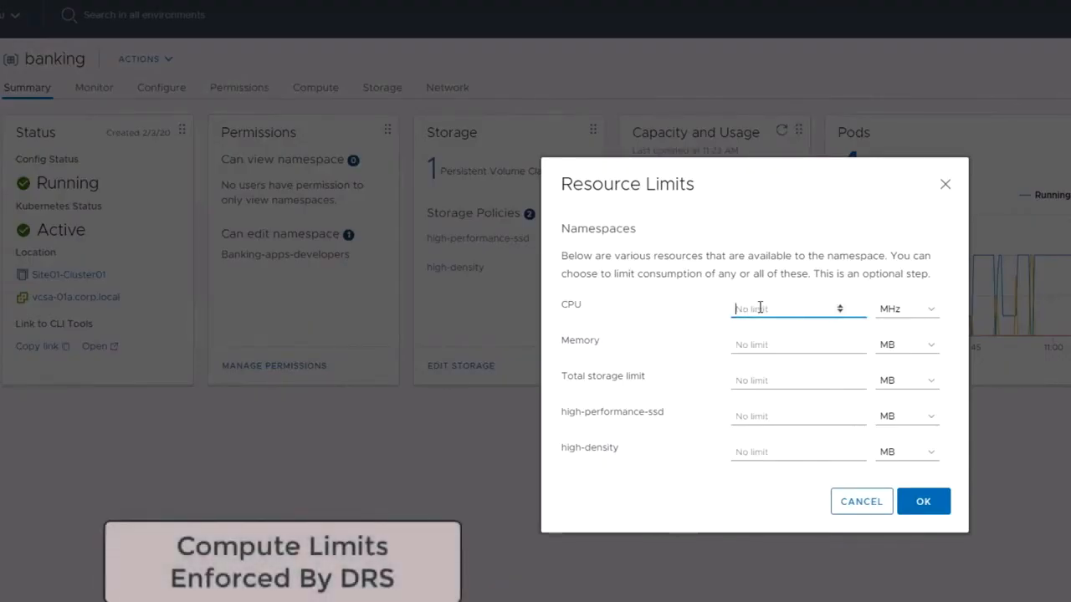
type("10000")
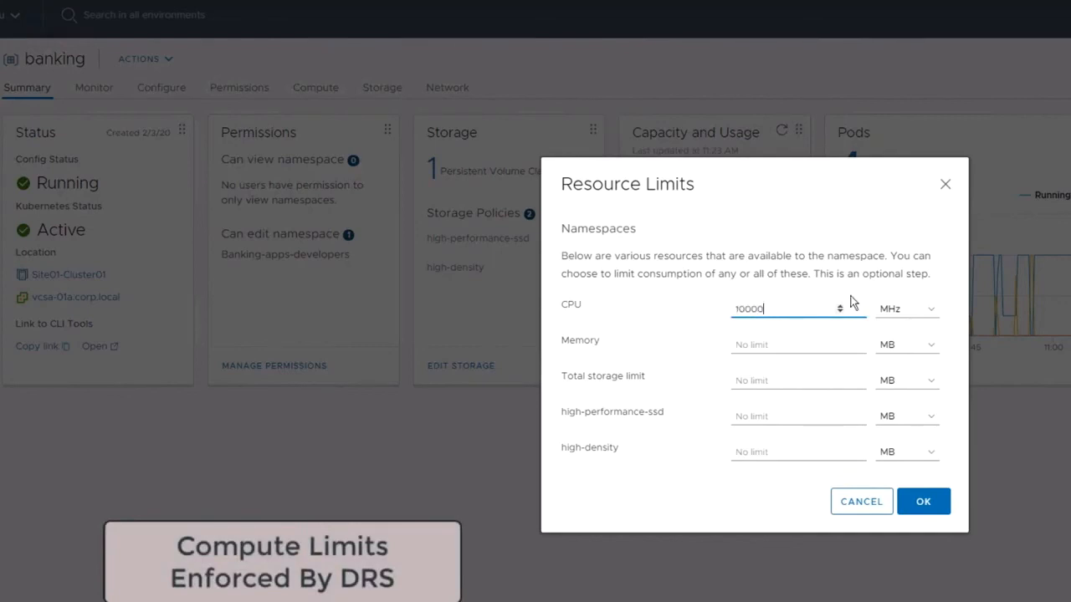
left_click(932, 315)
left_click(930, 339)
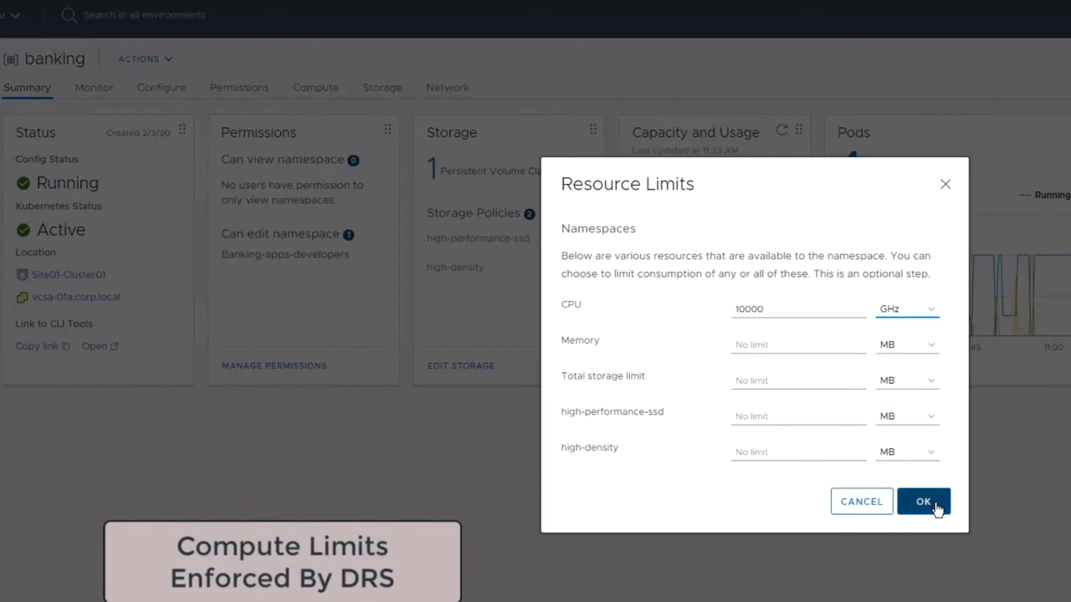
left_click(935, 506)
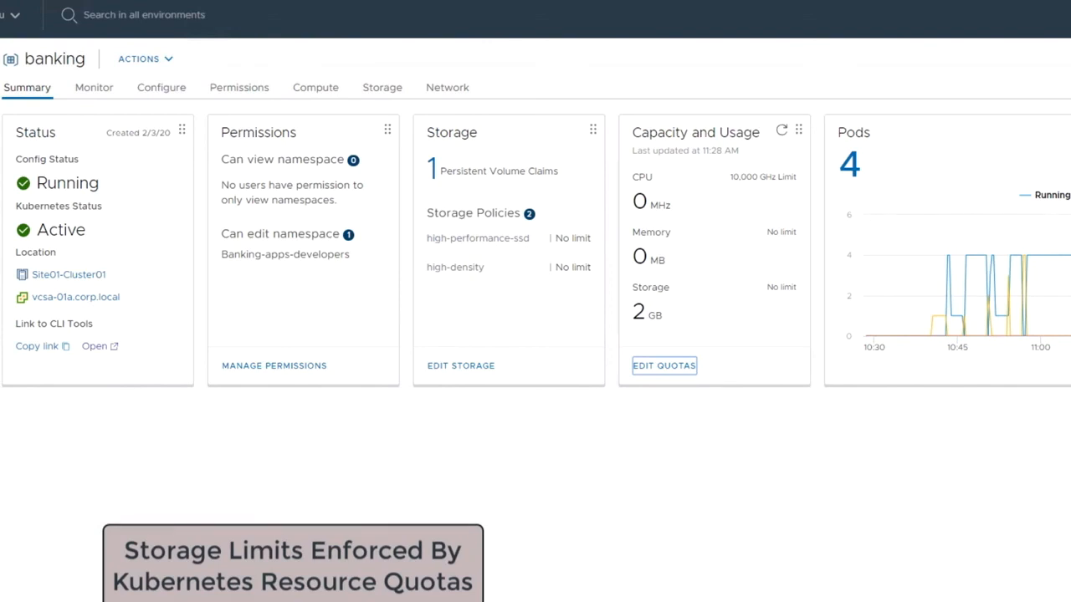
Step: List the namespace's pods and review the banking-db pod's YAML configuration
left_click(325, 95)
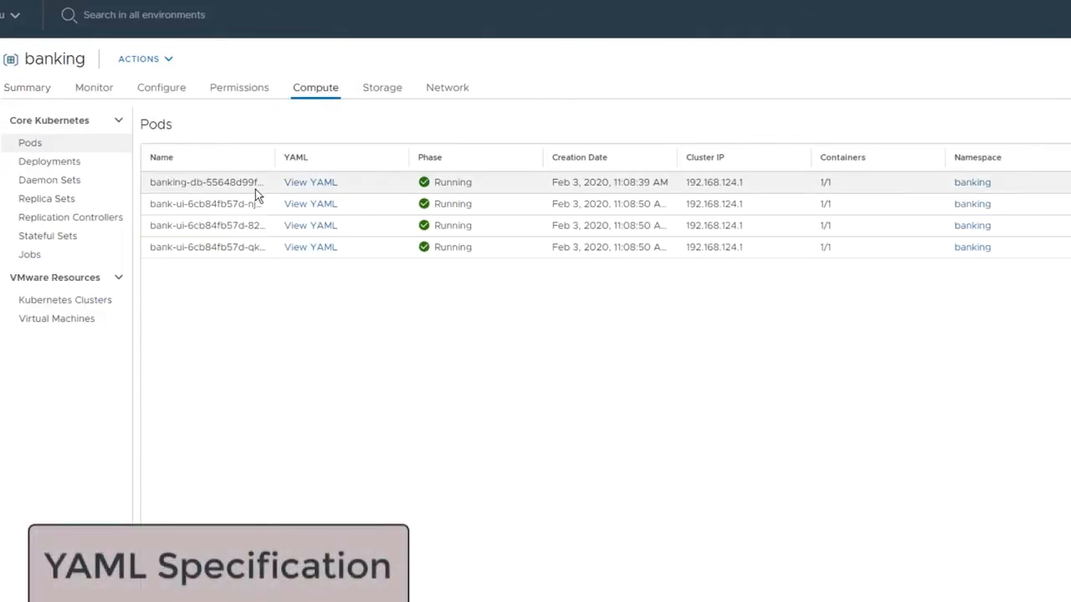
left_click(310, 182)
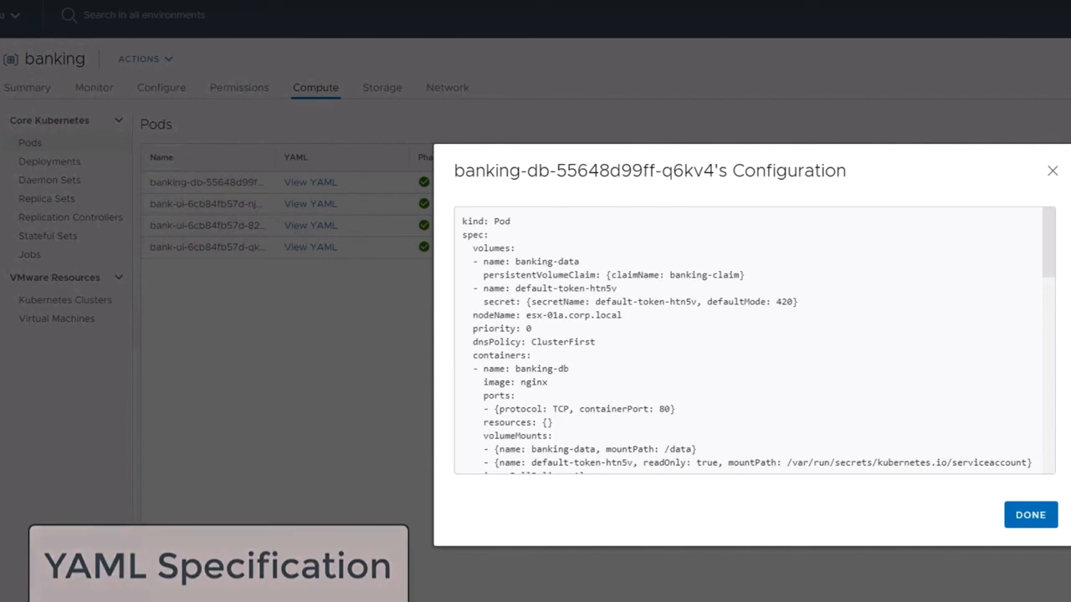
left_click(1029, 516)
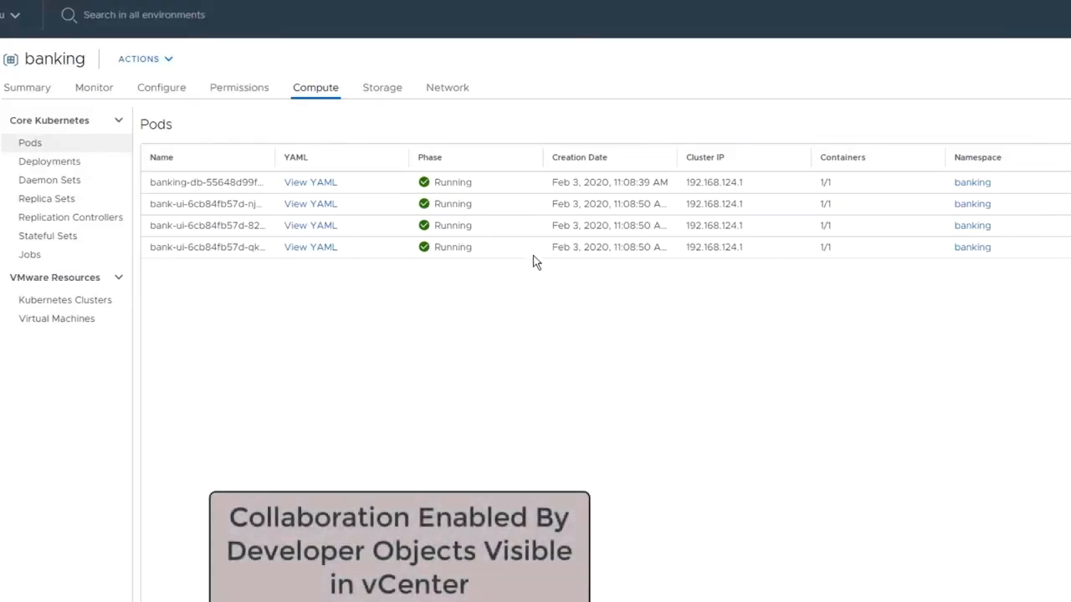
Step: Review the banking namespace's storage policies, persistent volume claims and network services
left_click(390, 95)
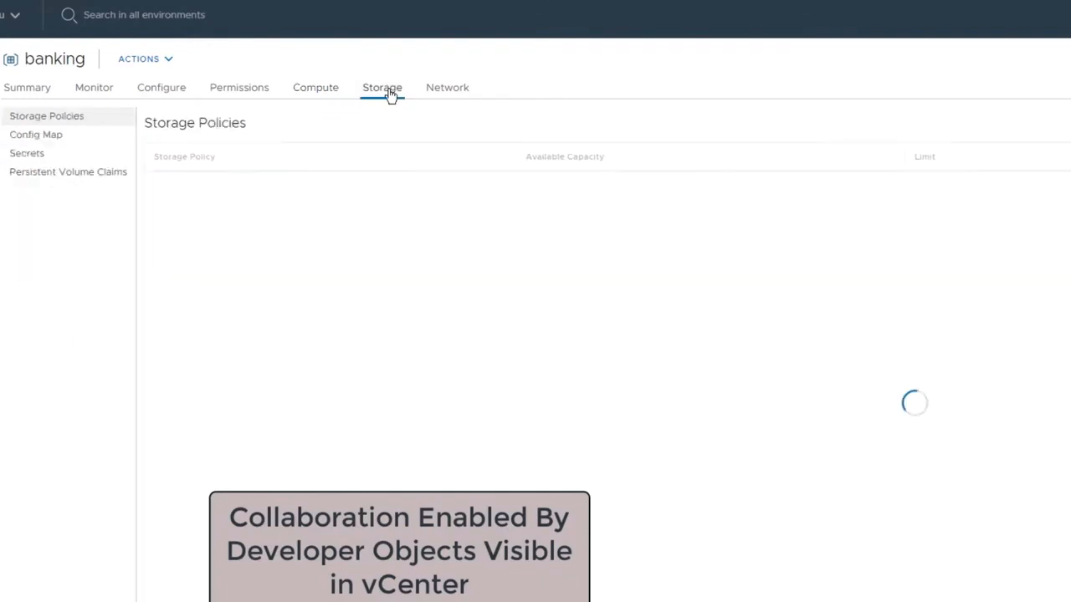
left_click(86, 174)
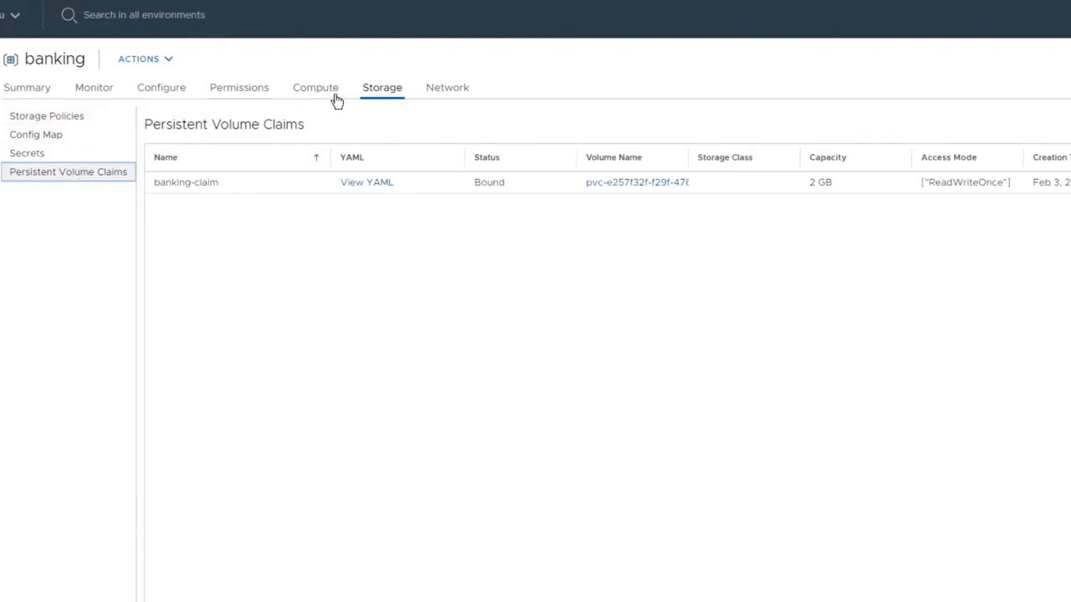
left_click(443, 87)
left_click(34, 136)
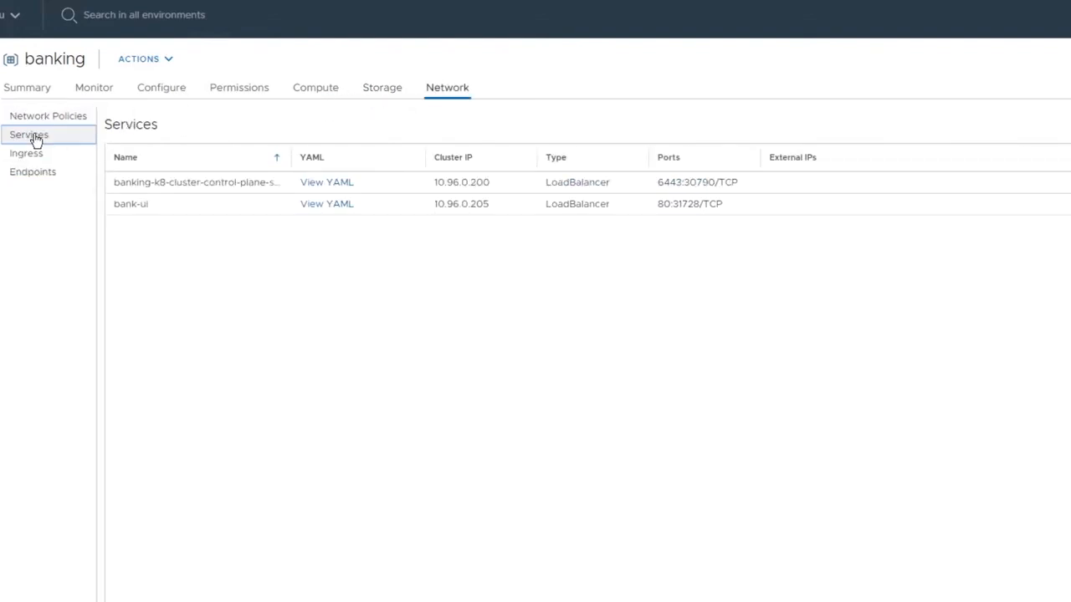